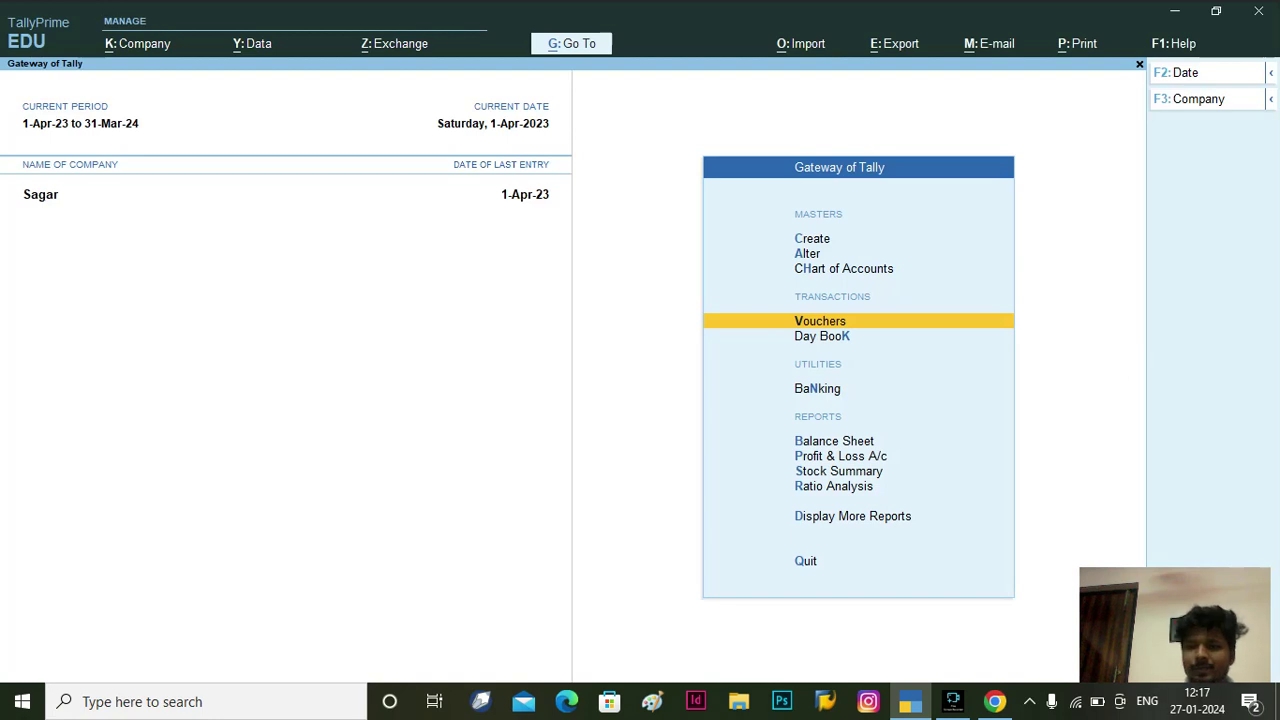
- Switch to Word, bring up the recovered price list notes and dismiss the Office activation wizard
key("Return")
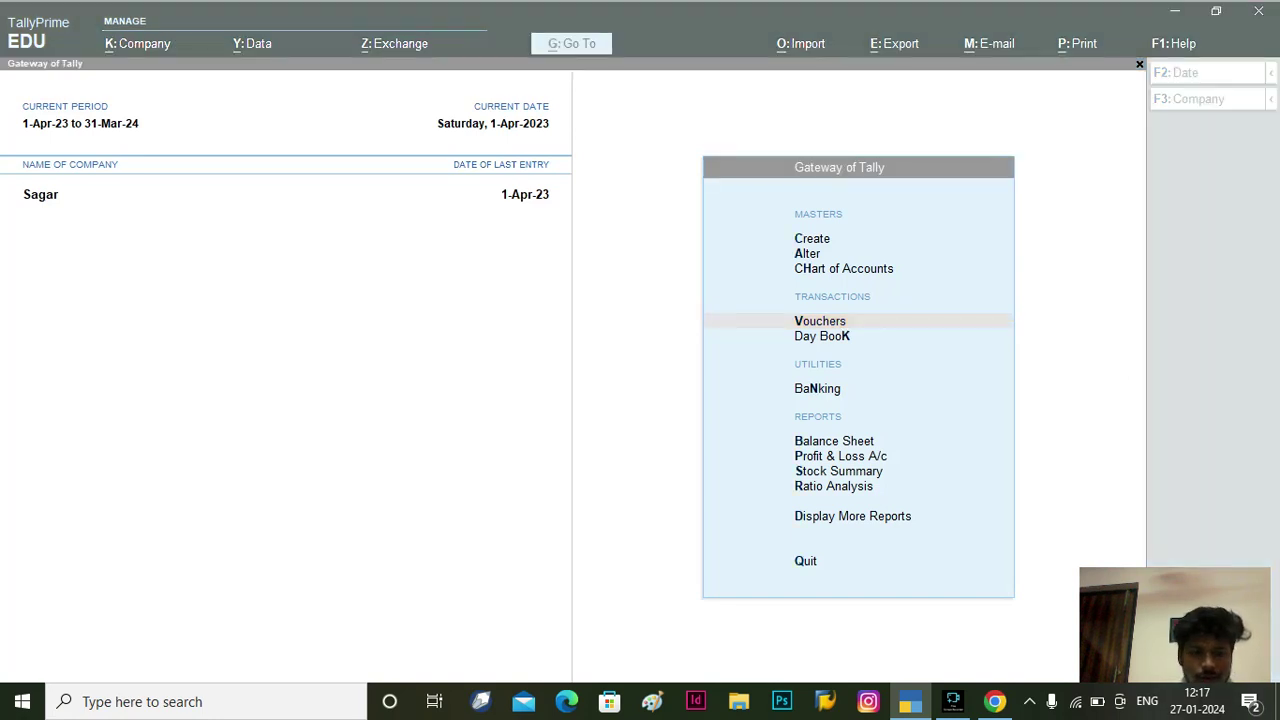
key("super")
type("n")
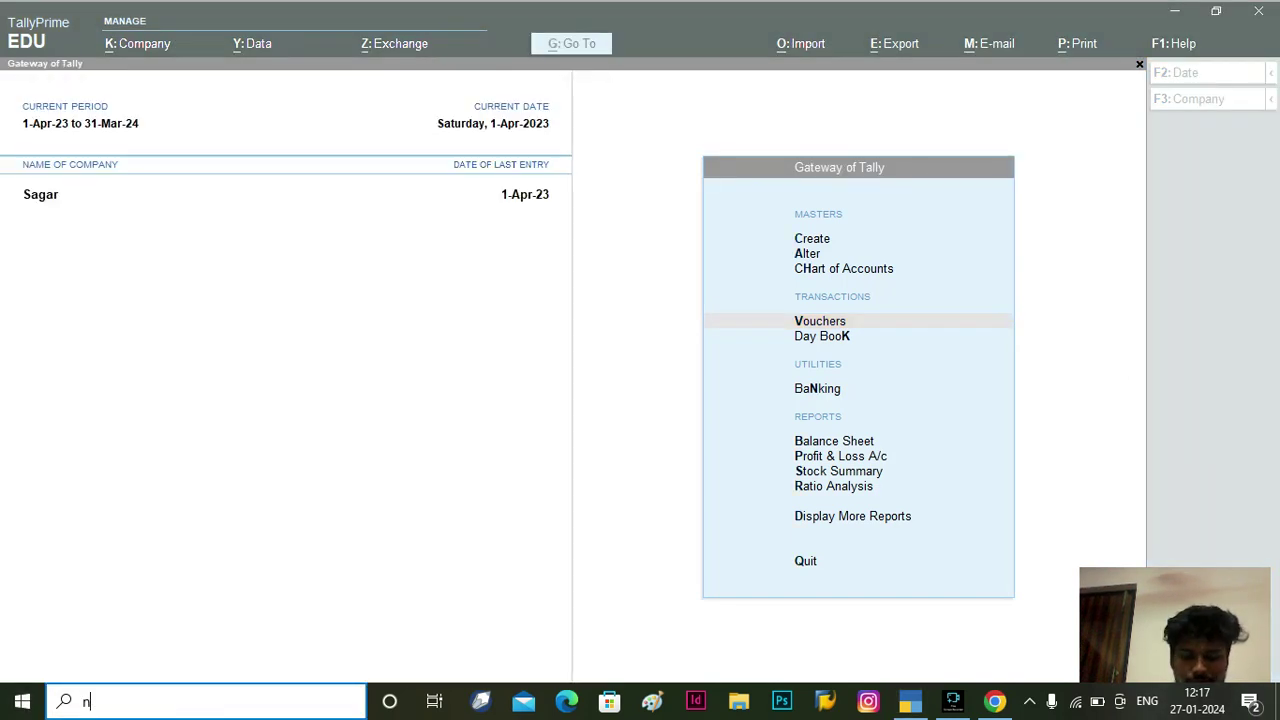
key("BackSpace")
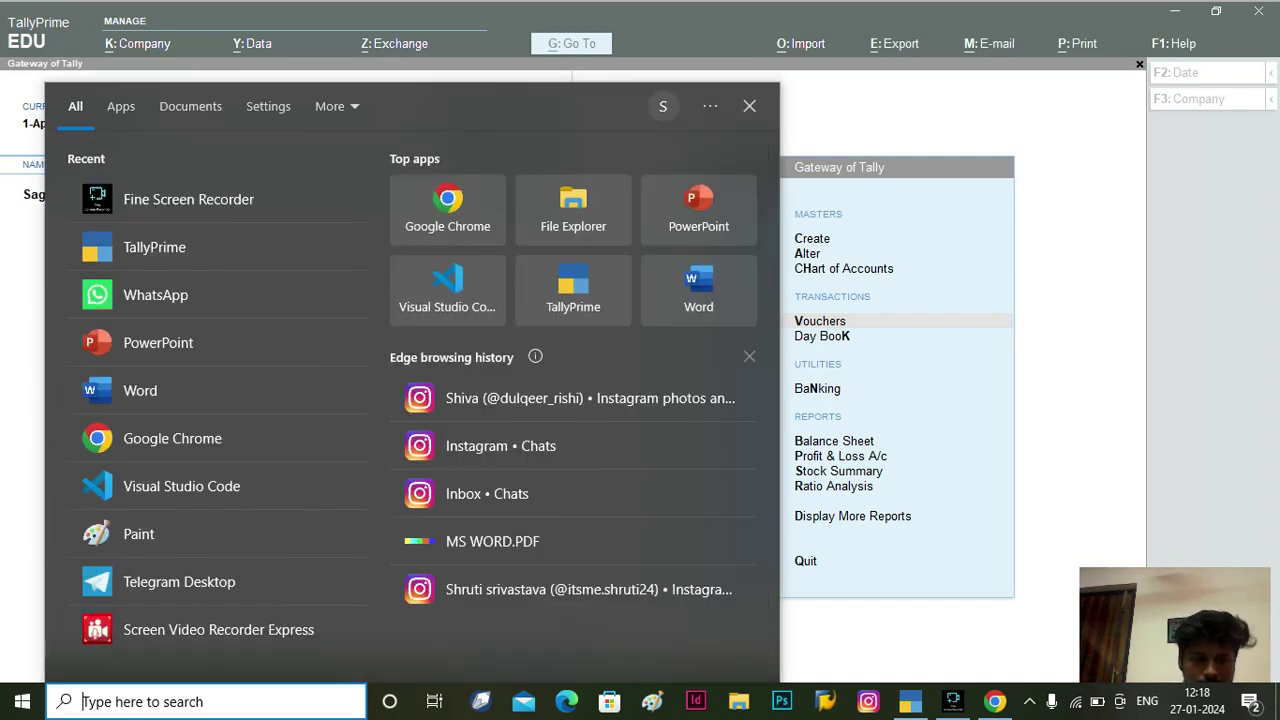
type("wor")
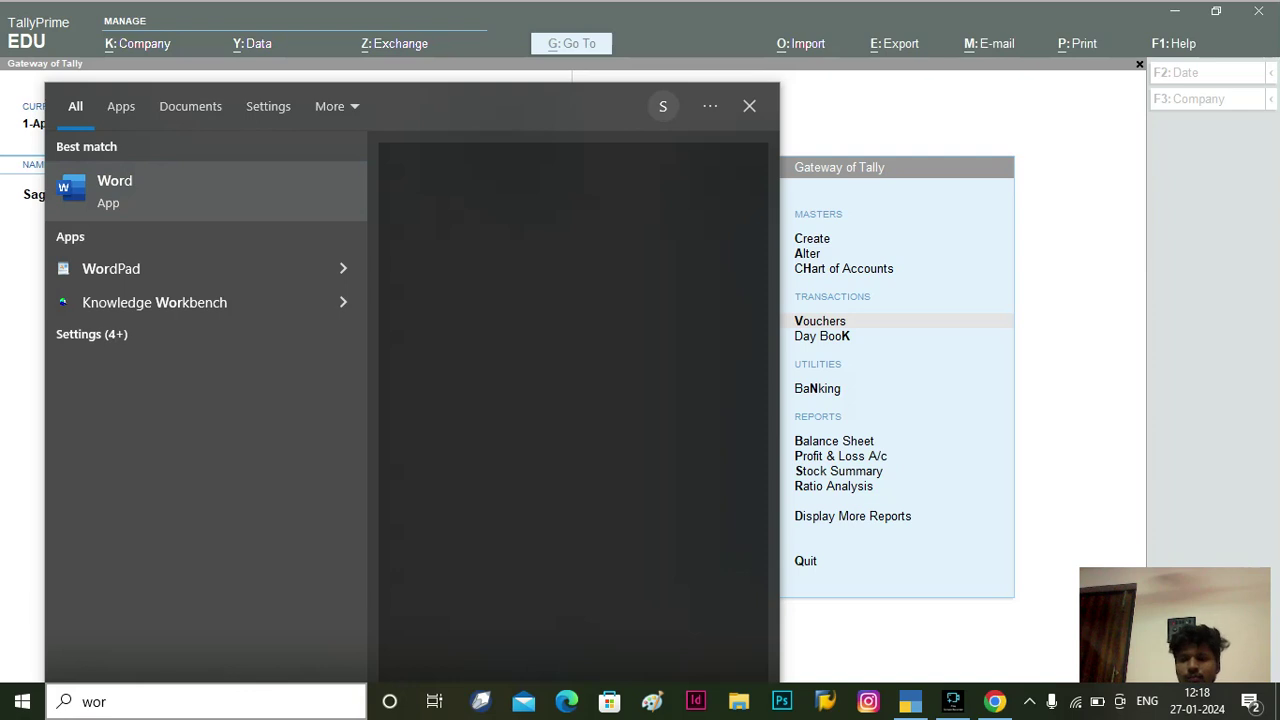
key("Escape")
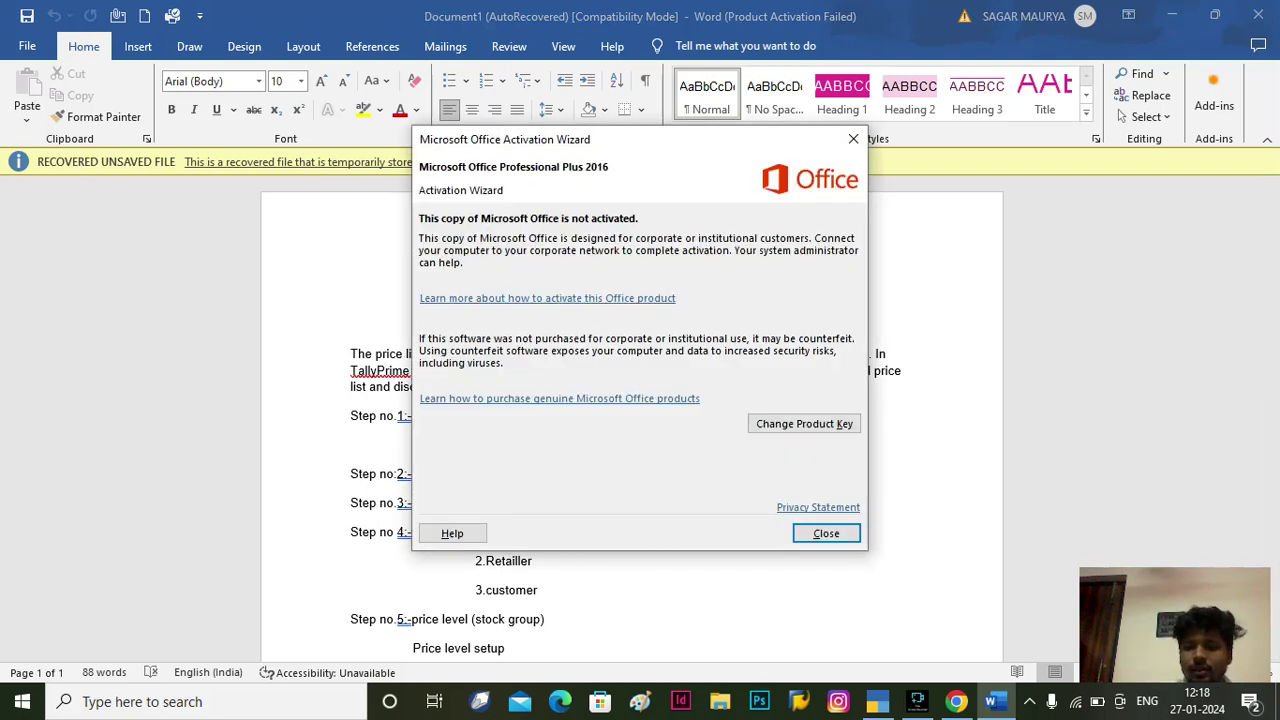
left_click(853, 139)
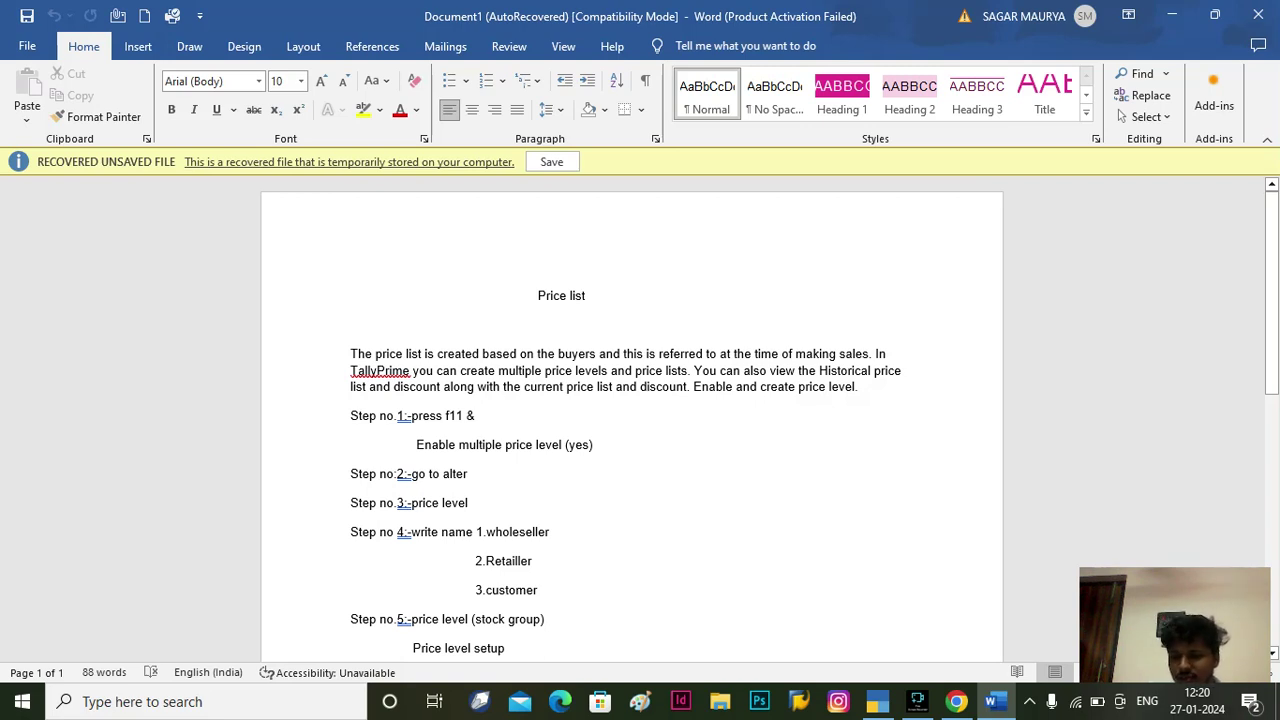
- Switch to TallyPrime, set Enable multiple Price Levels to Yes in the company features and save them
left_click(877, 701)
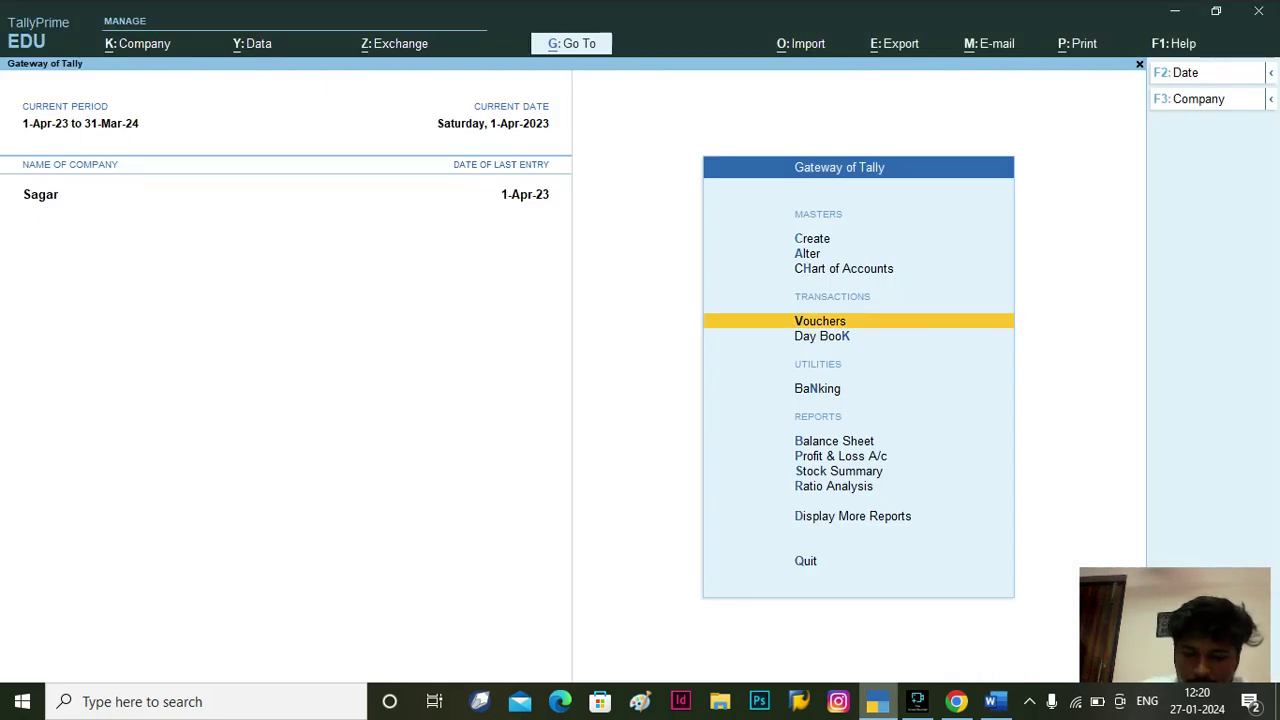
key("F11")
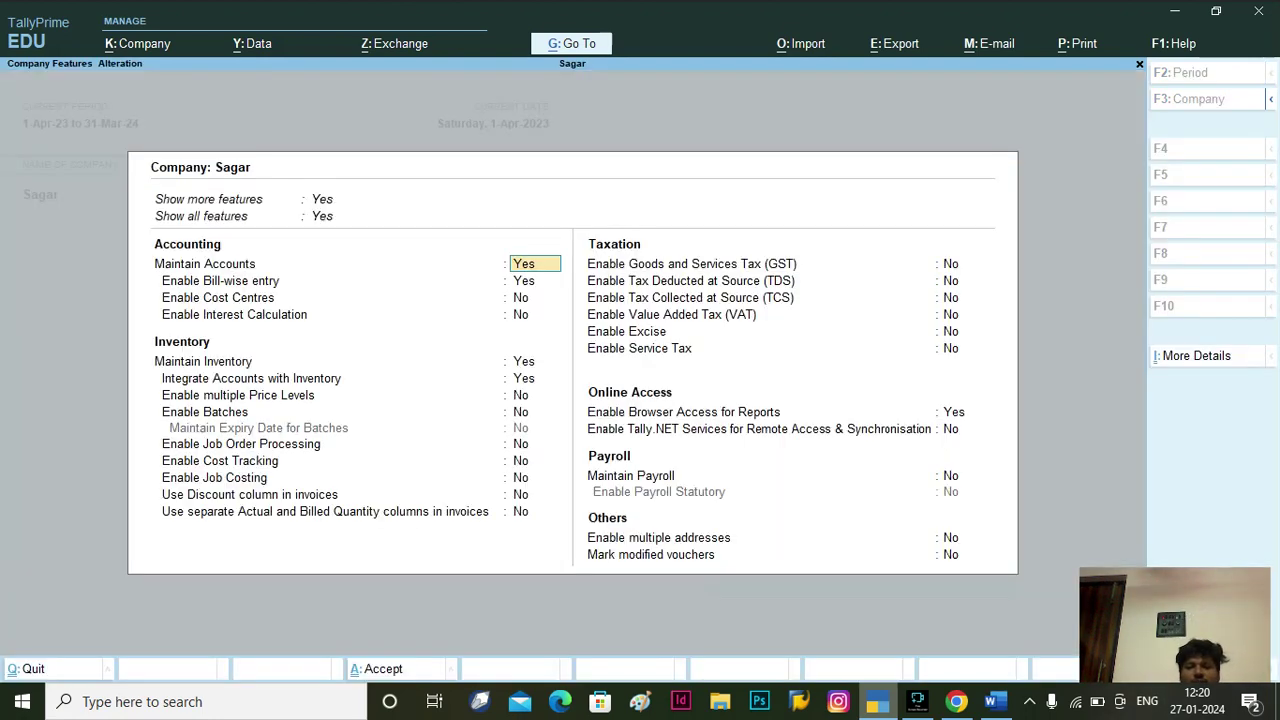
left_click(535, 280)
key("Return")
key("Return")
key("Return")
key("Return")
key("Return")
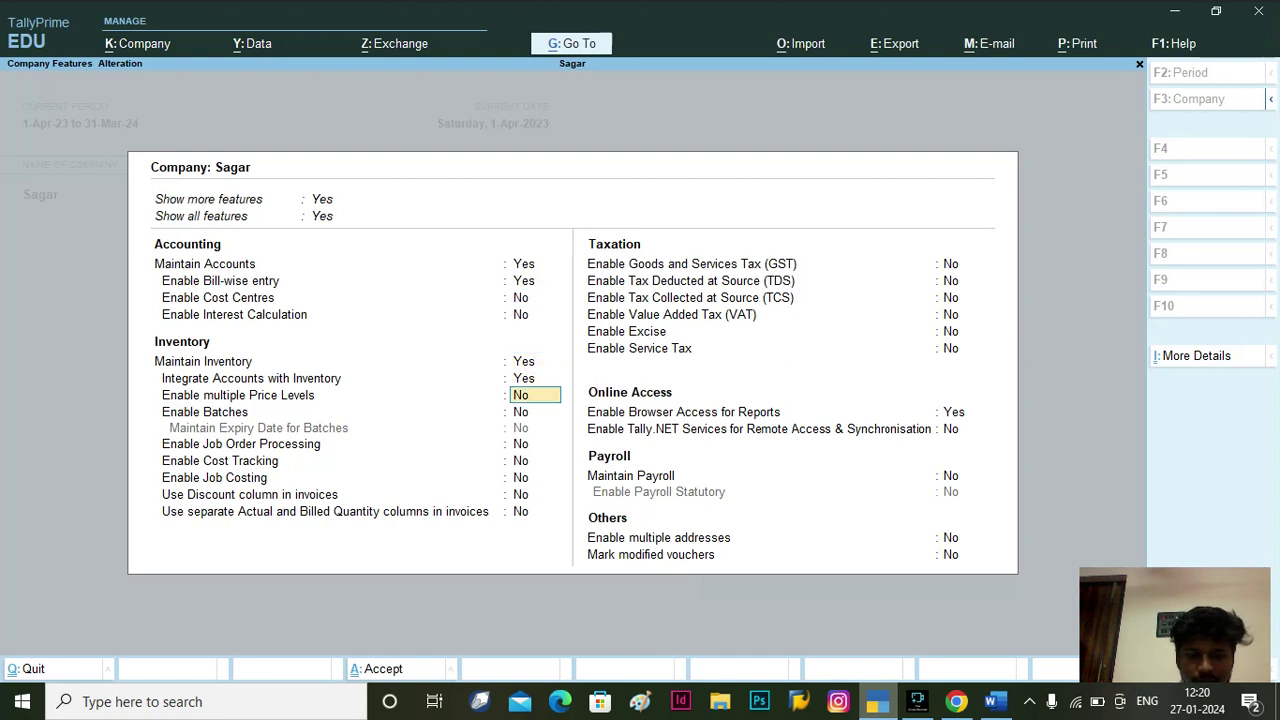
type("yes")
key("Return")
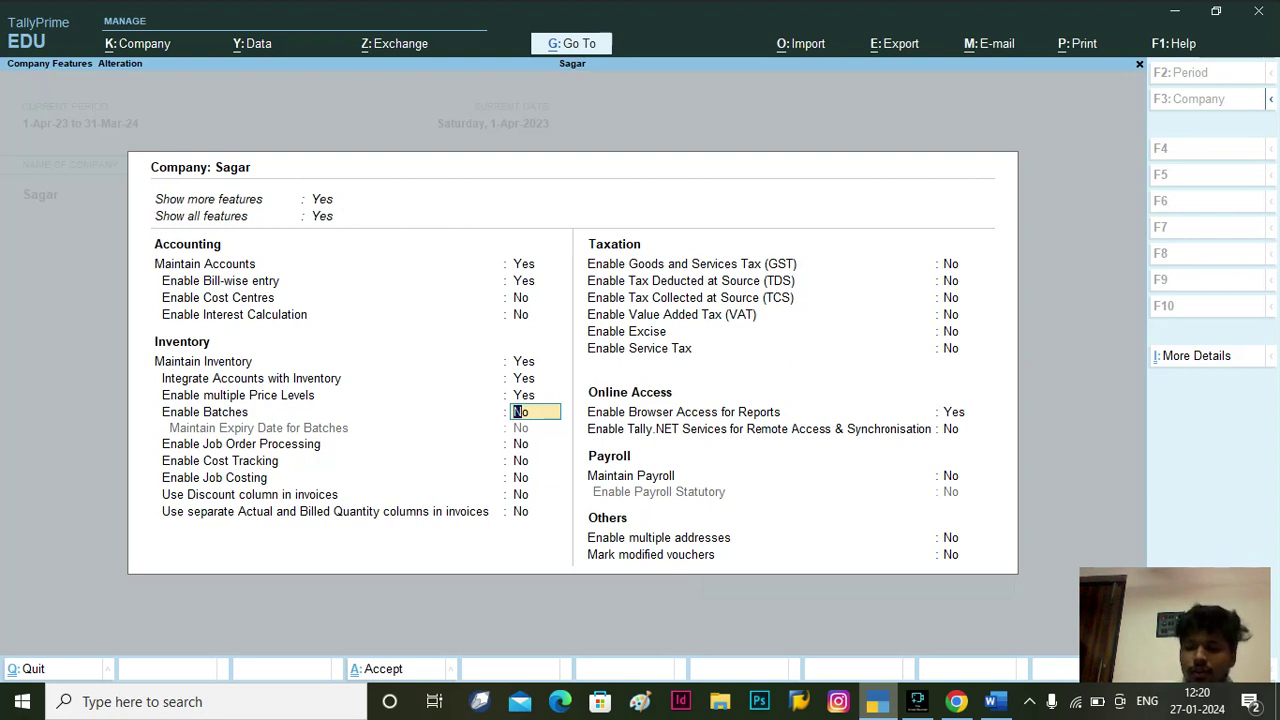
key("Return")
key("Return")
key("Return")
key("Return")
key("Return")
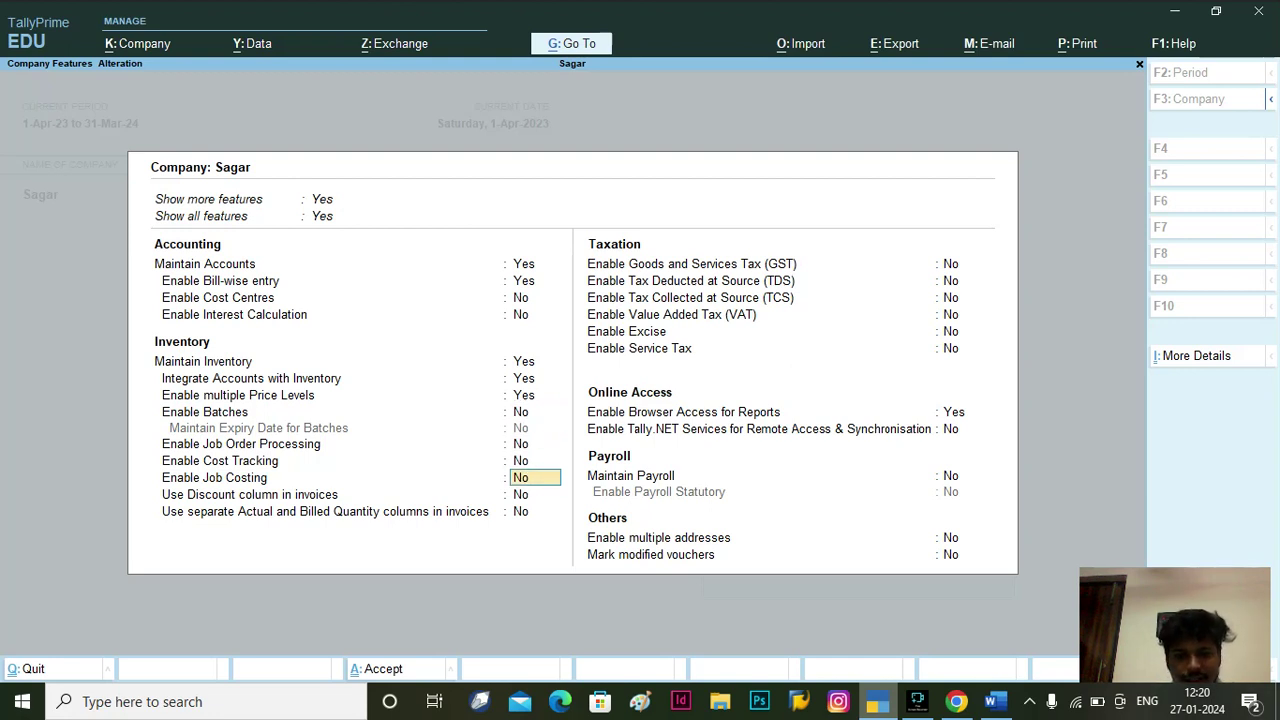
key("Return")
key("Return")
key("Return")
key("Return")
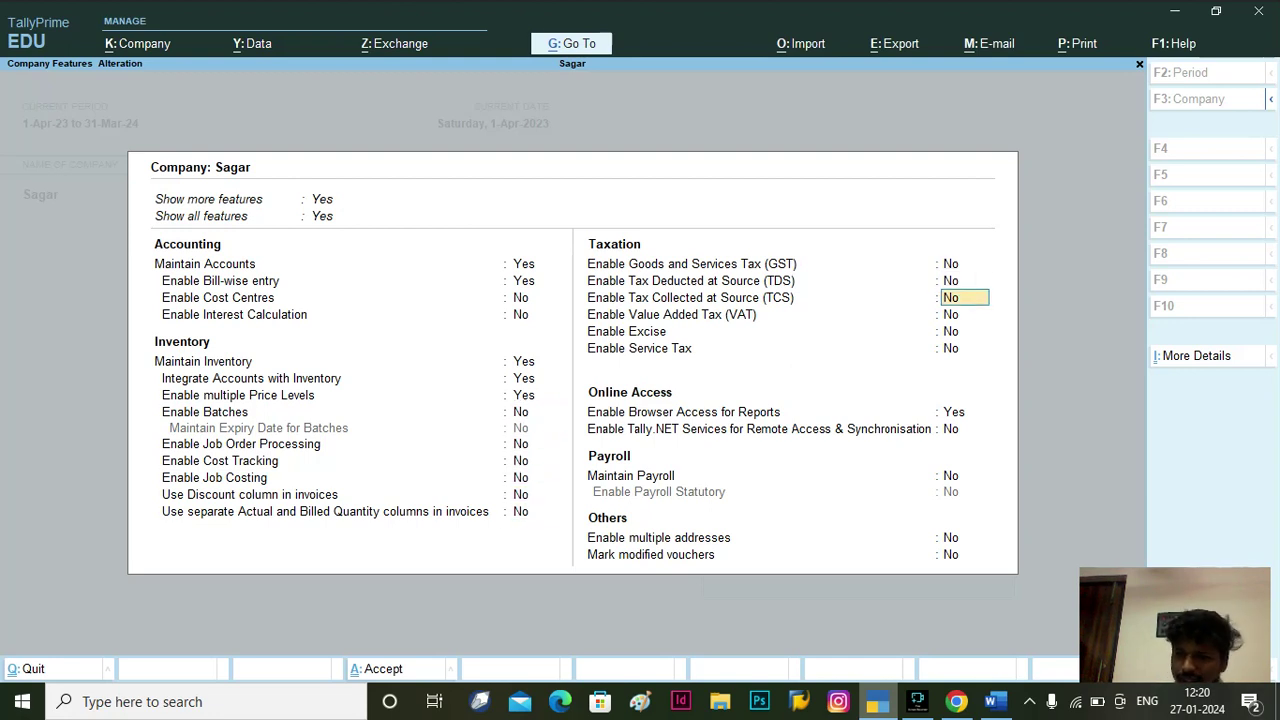
key("Return")
key("Return")
key("Return")
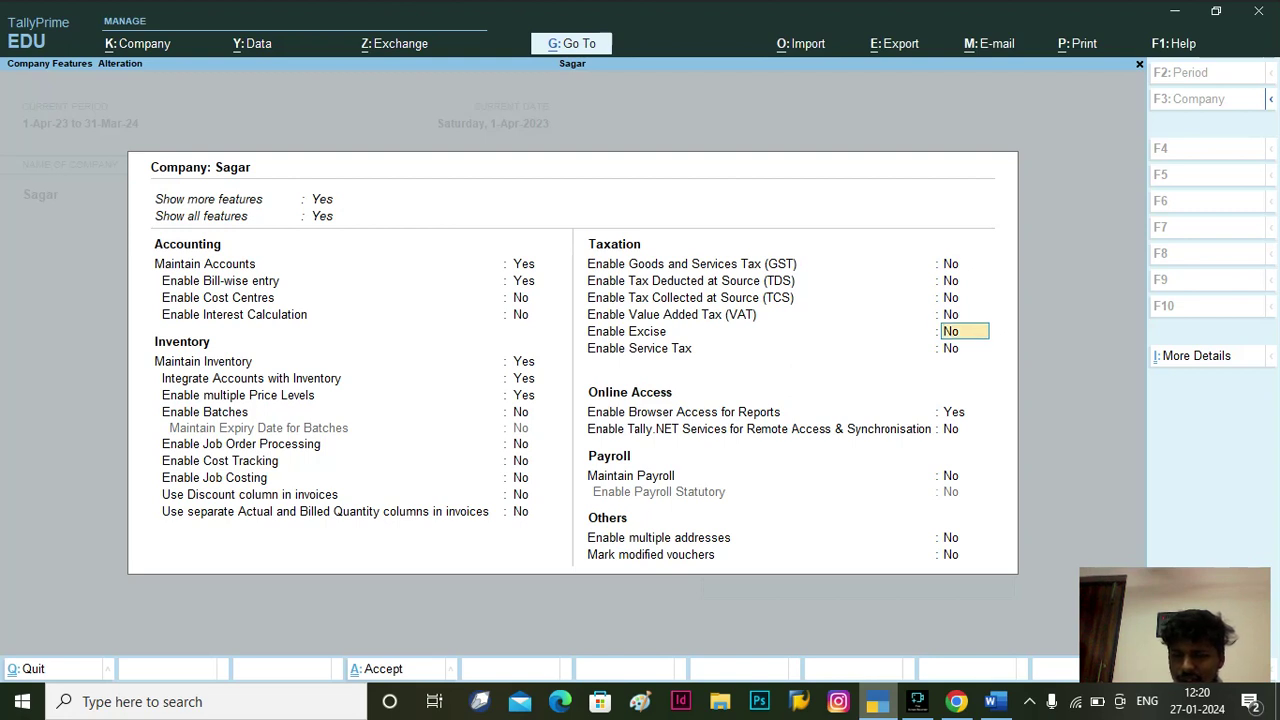
key("Return")
key("Return")
key("Return")
key("Return")
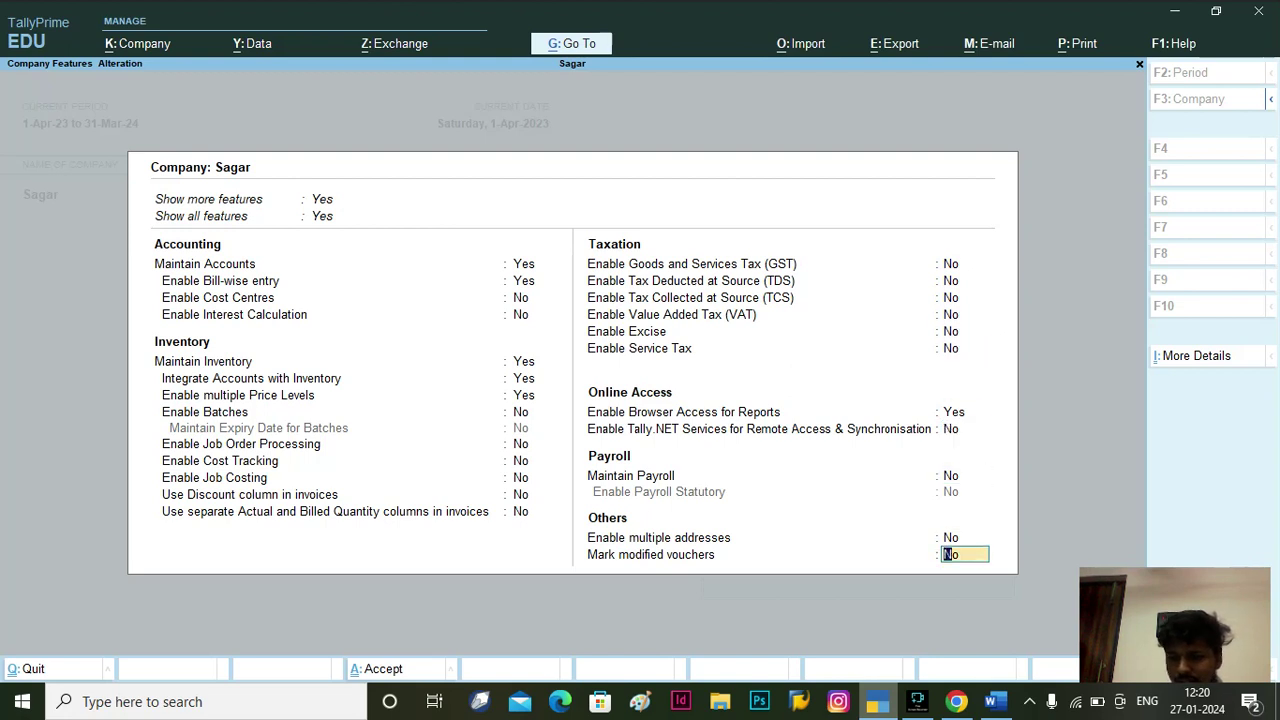
key("Return")
key("Return")
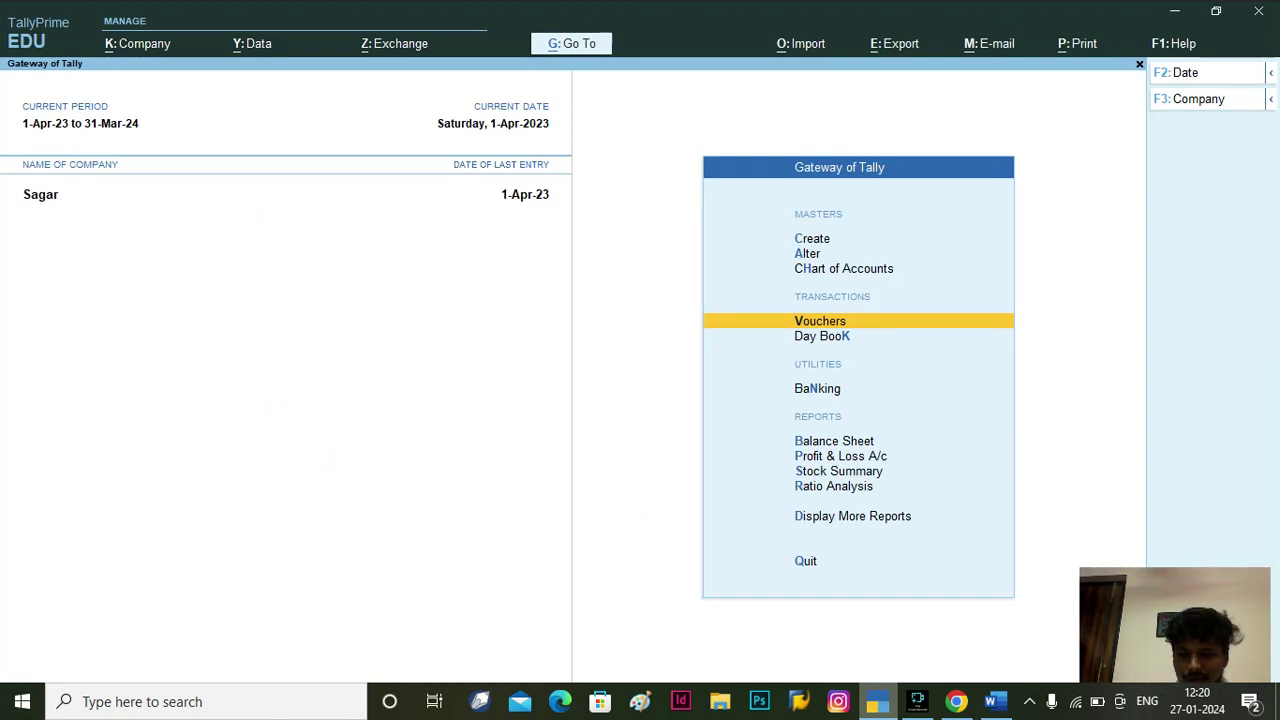
- Check the Word notes for the next instruction and open the master alteration list in TallyPrime
left_click(995, 702)
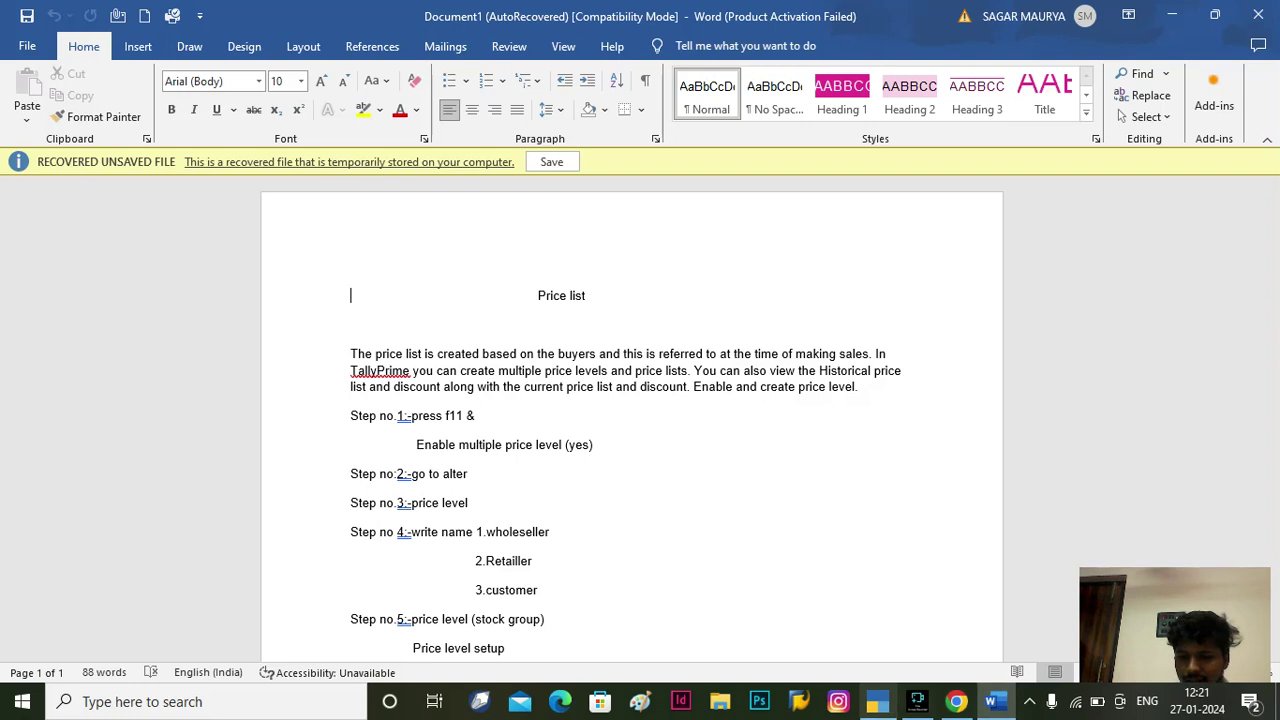
left_click(877, 702)
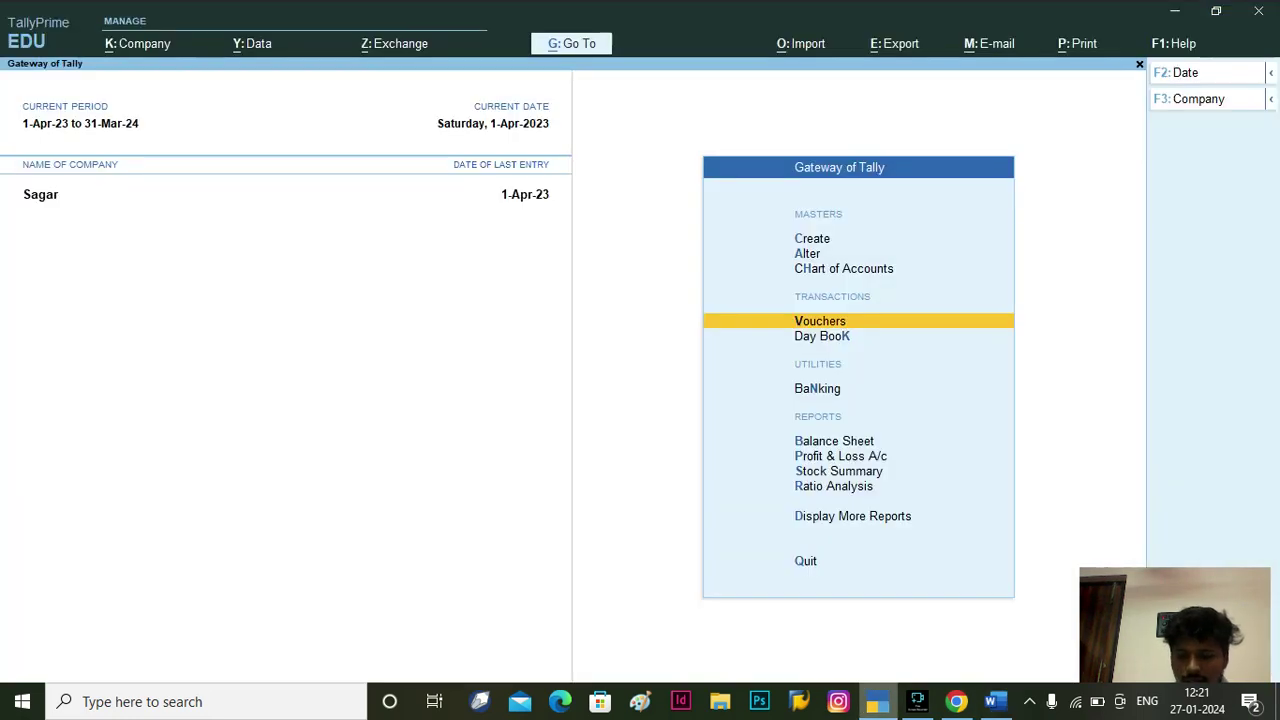
key("Up")
key("Up")
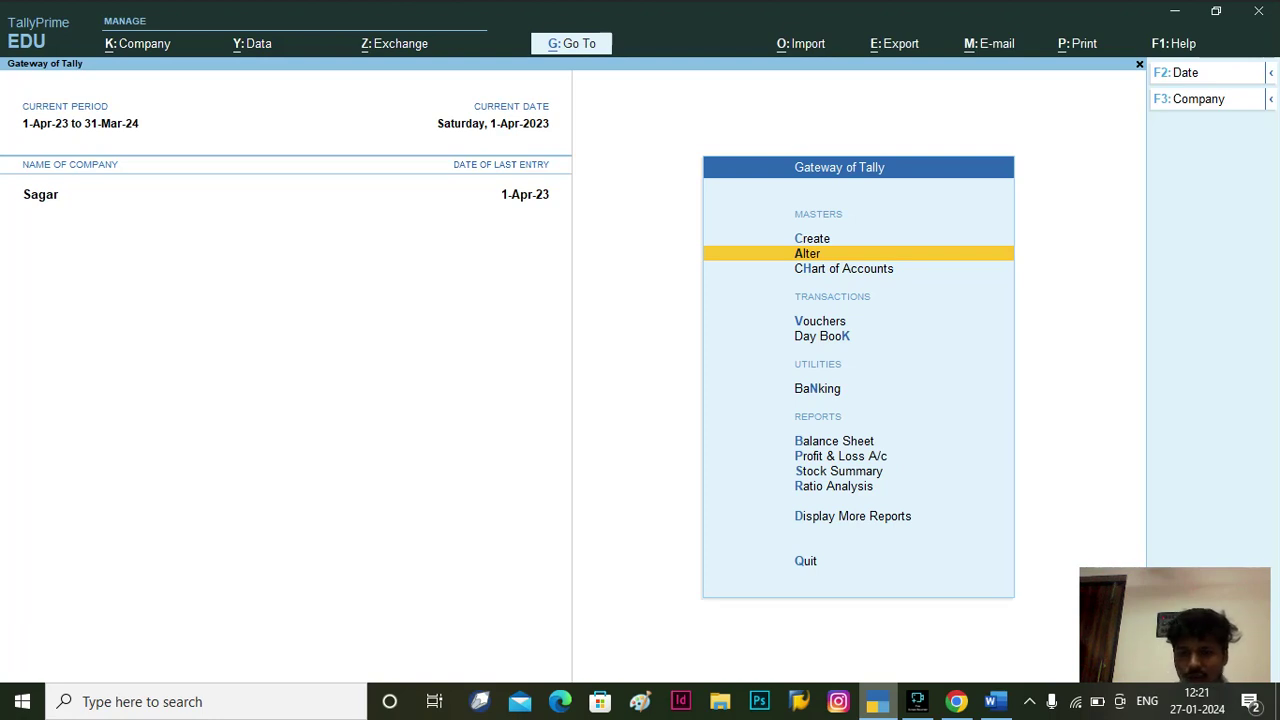
key("Return")
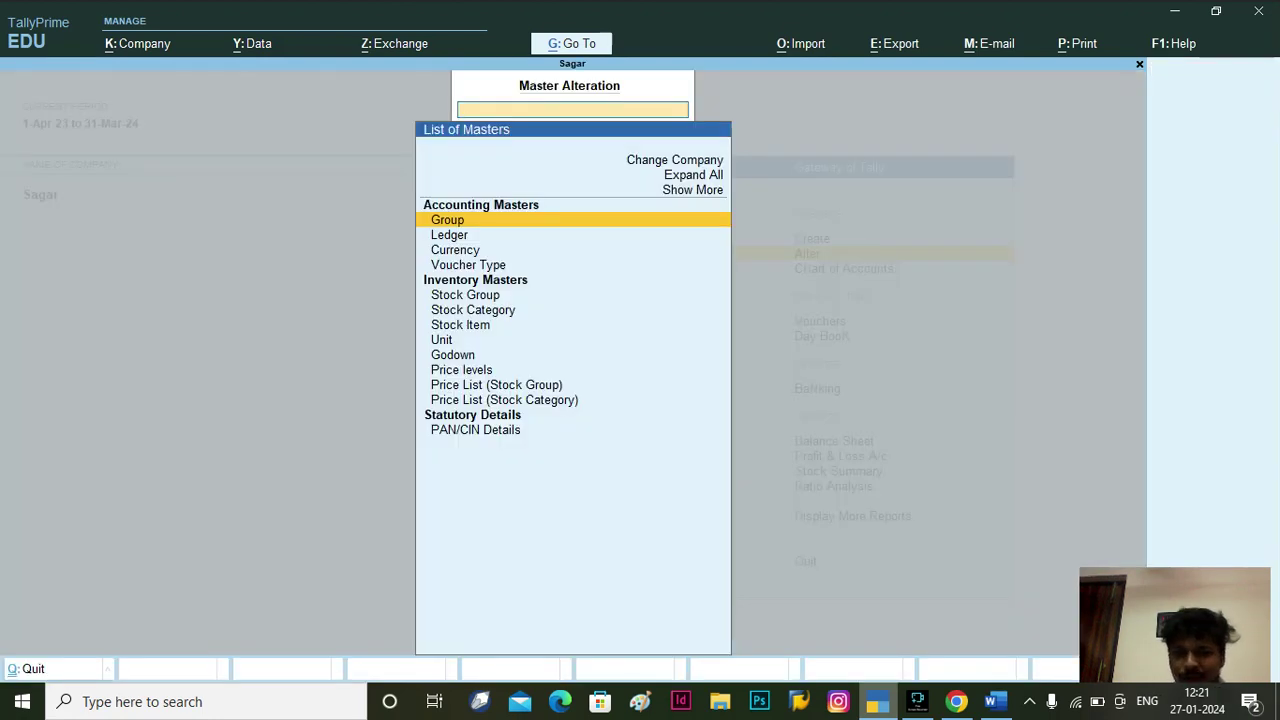
- Open the Price levels inventory master for alteration
key("Down")
key("Down")
key("Down")
key("Down")
key("Down")
key("Down")
key("Down")
key("Down")
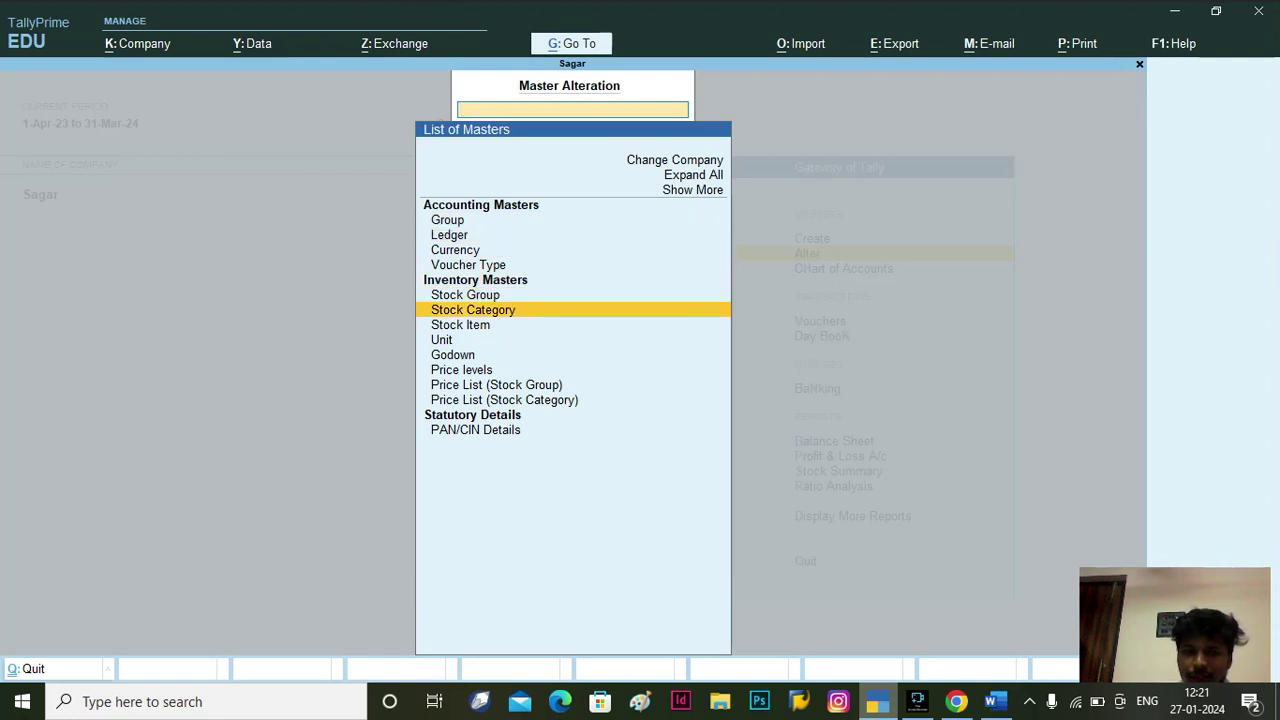
key("Down")
key("Down")
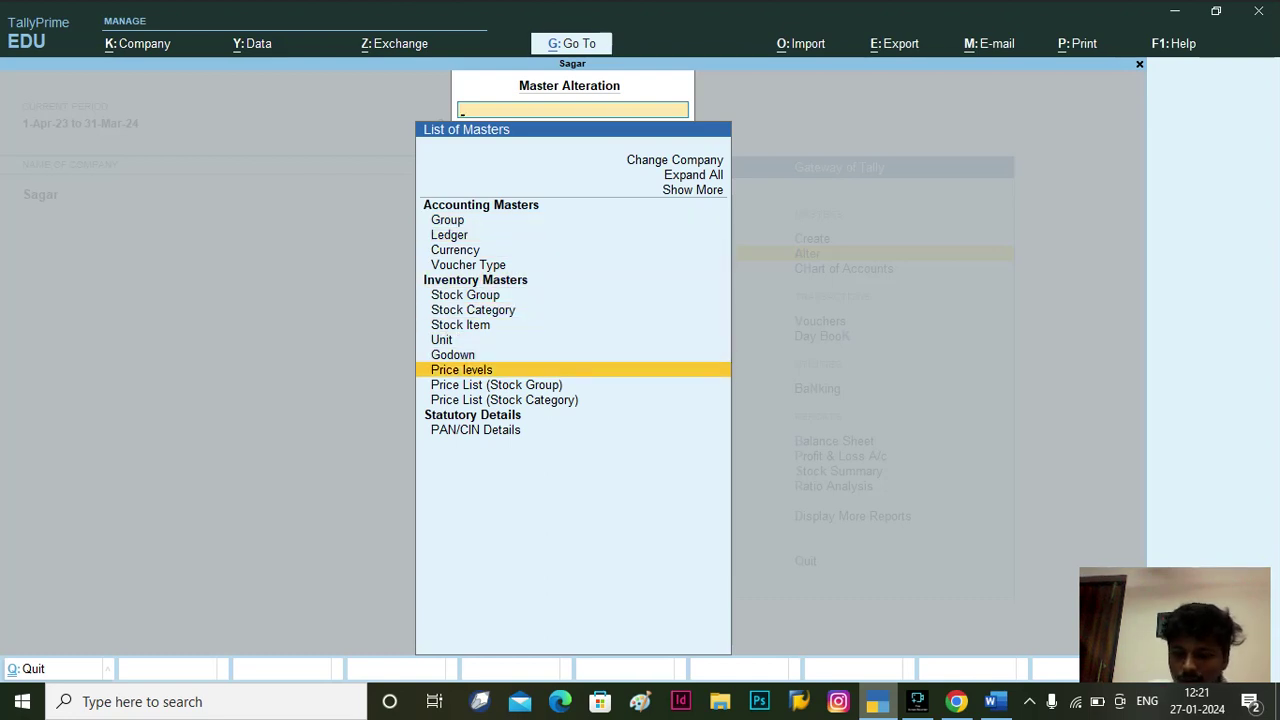
key("Down")
key("Down")
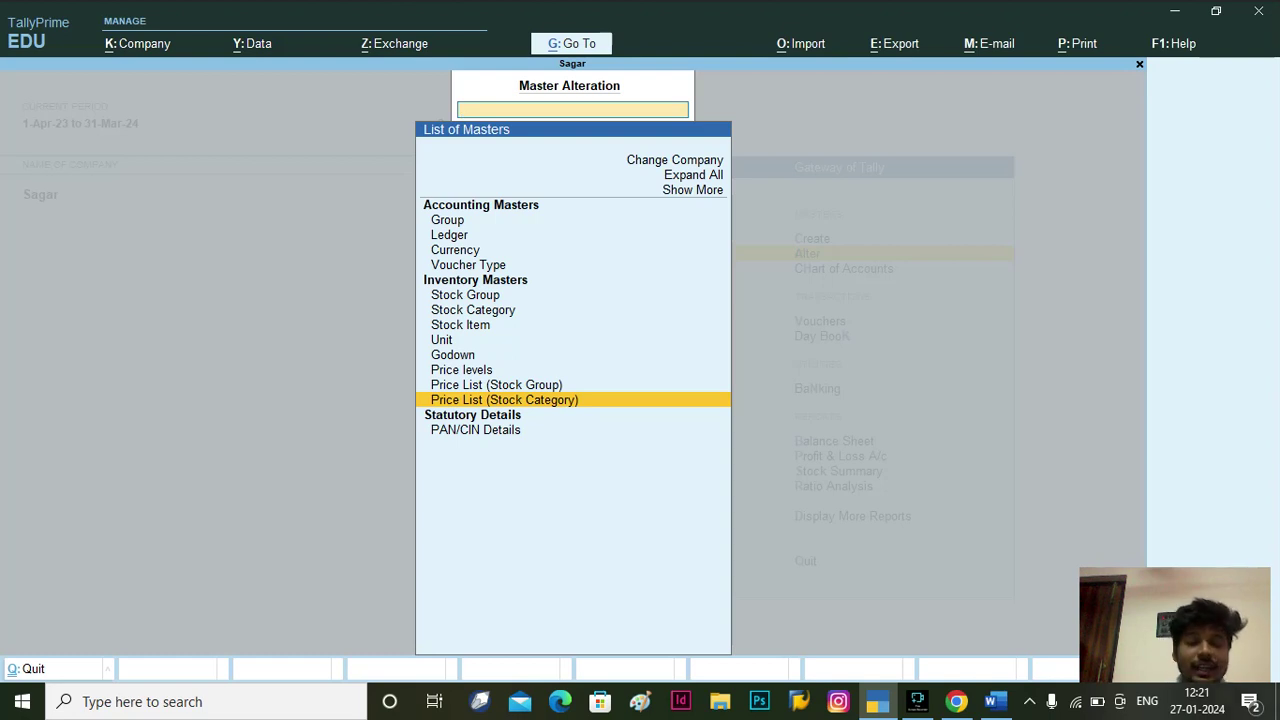
key("Up")
key("Up")
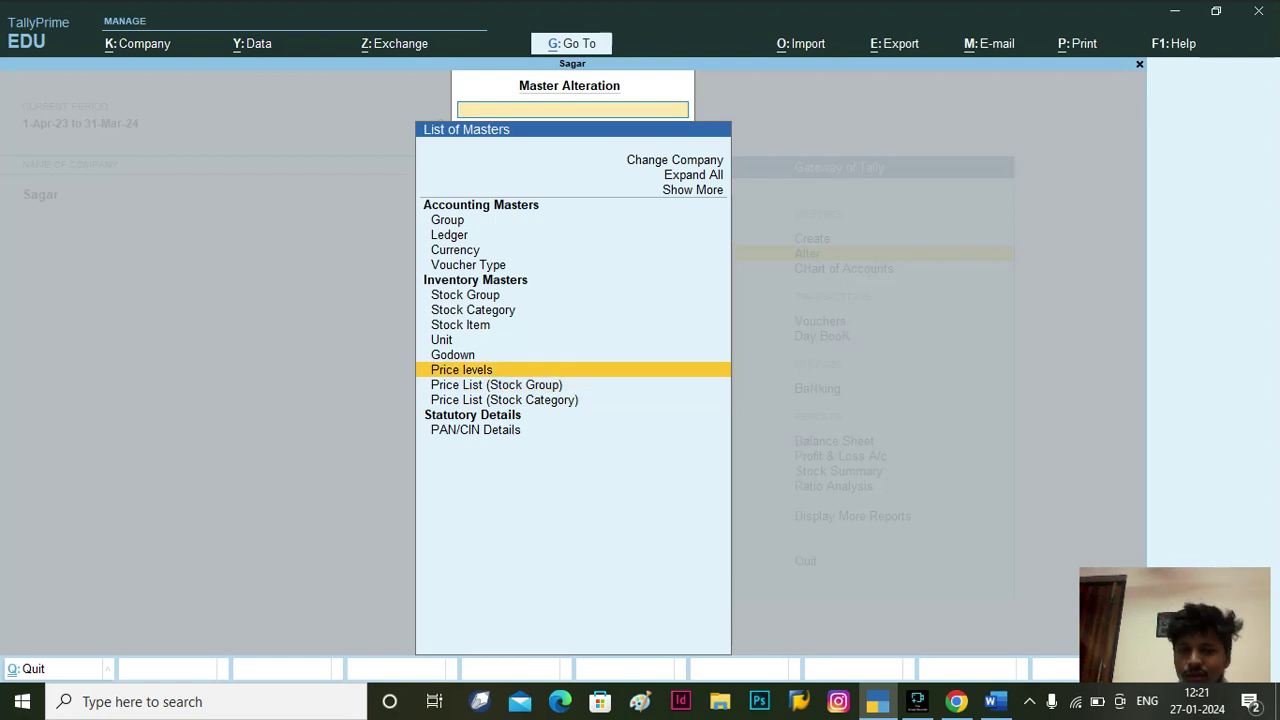
key("Return")
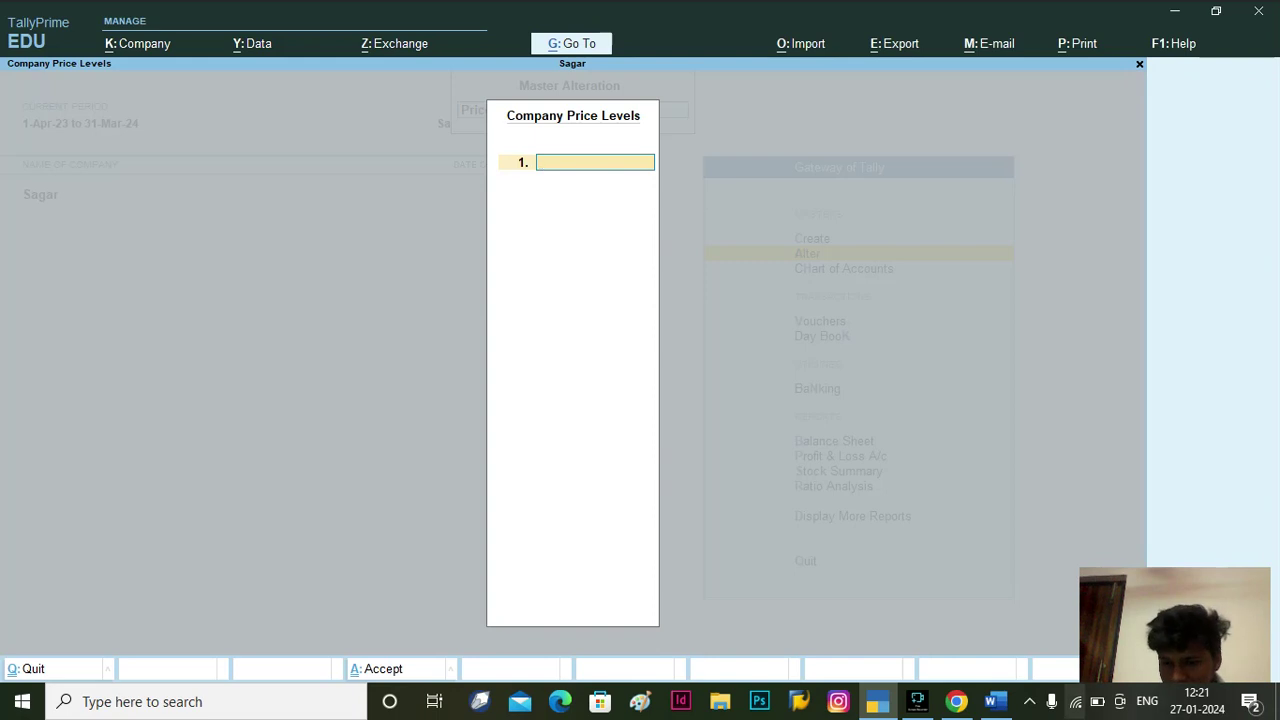
- Review the price level names listed in the Word notes and return to TallyPrime
key("alt+Tab")
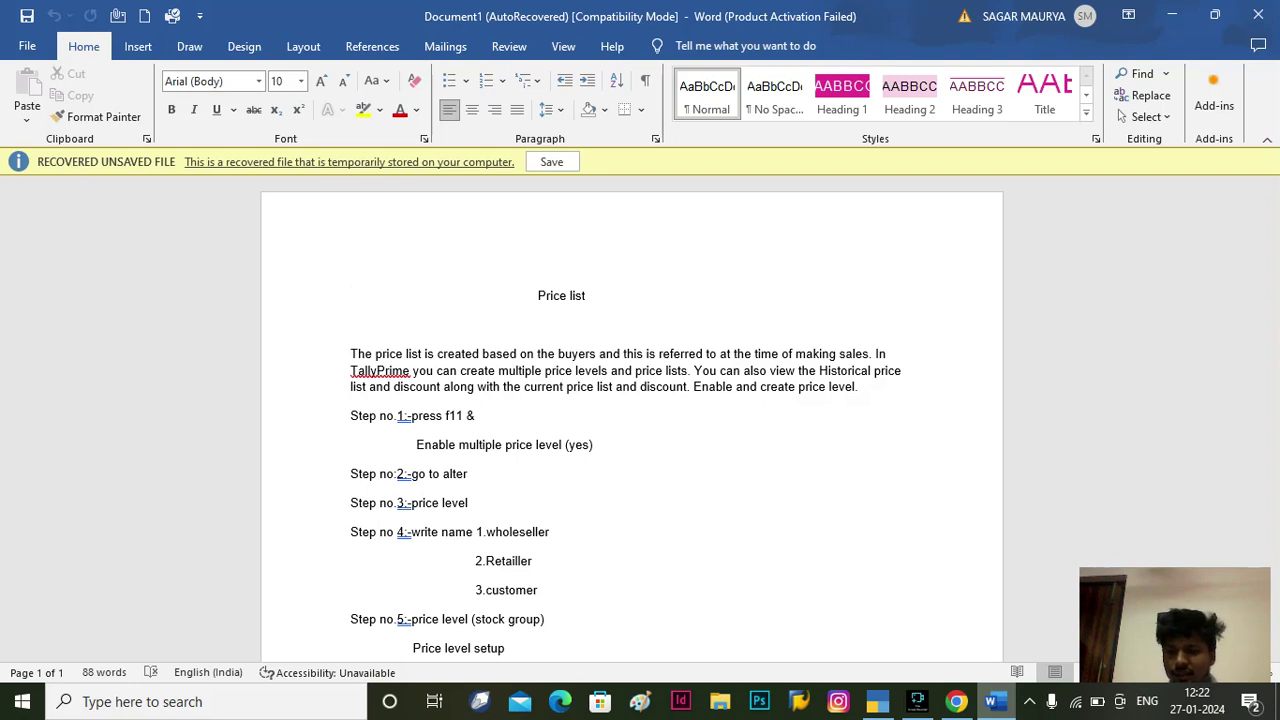
left_click_drag(1193, 595, 1164, 486)
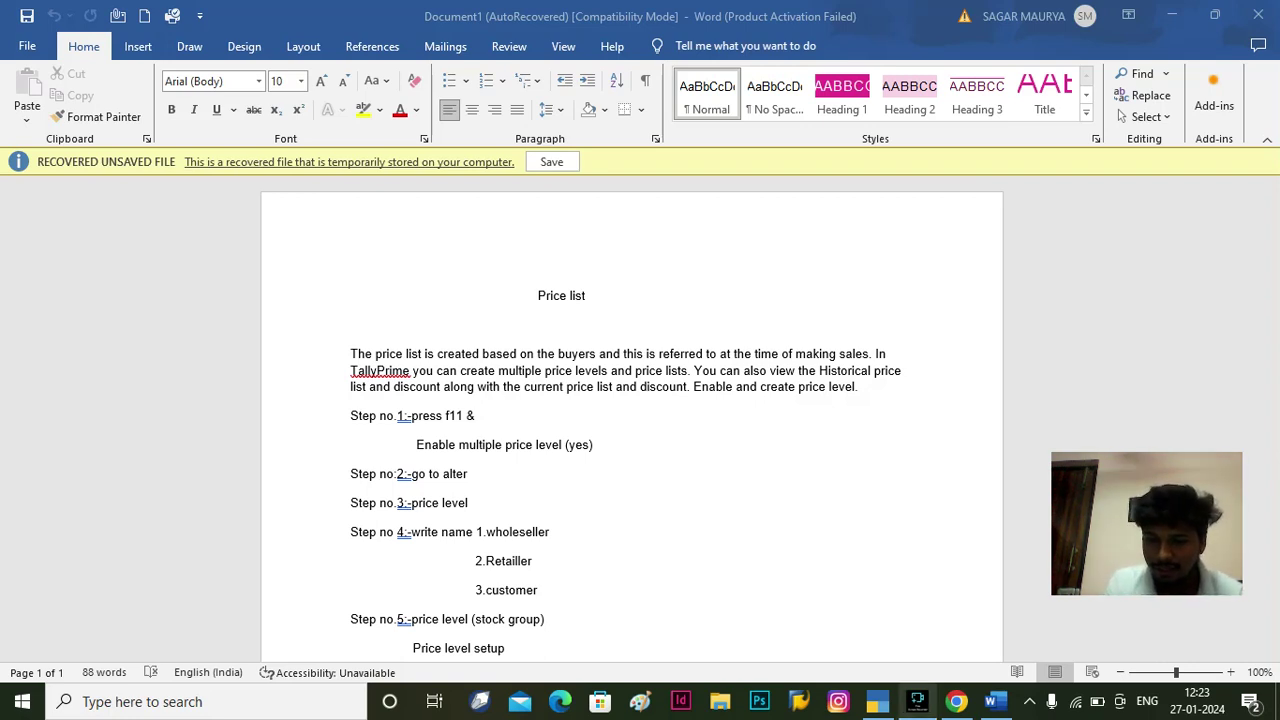
left_click(877, 701)
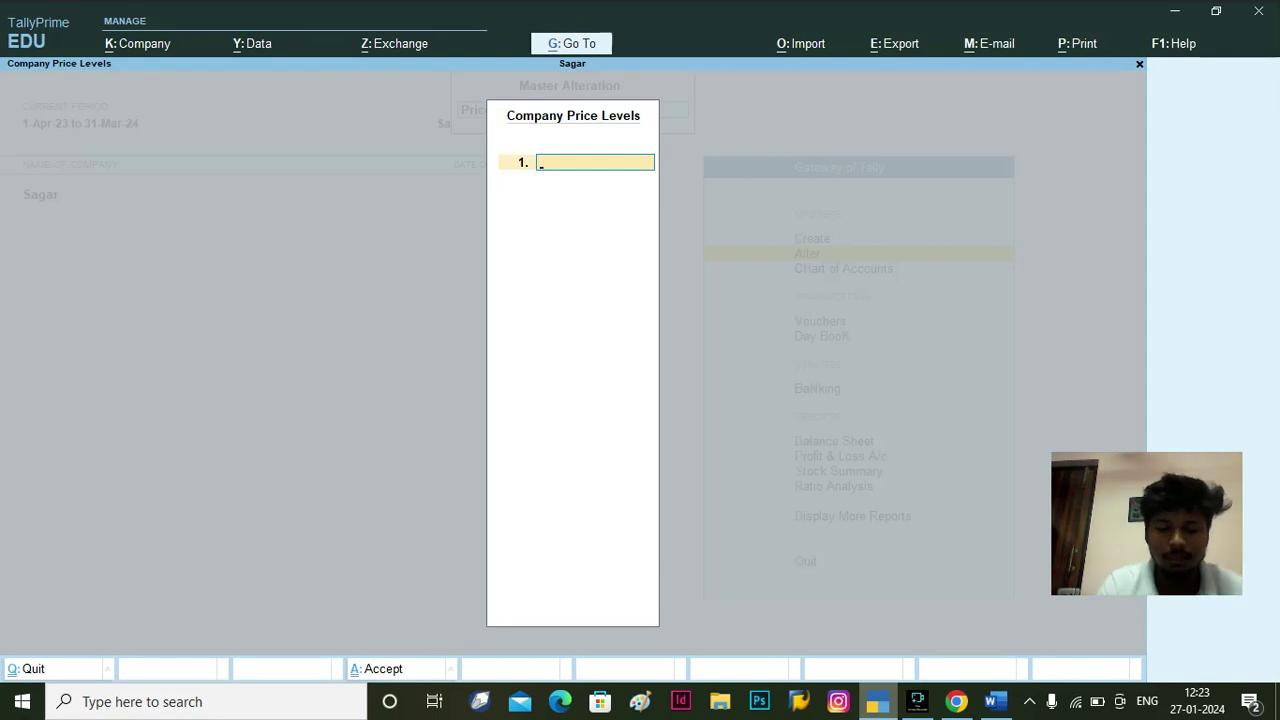
- Enter Wholeseller as the first company price level
type("Whole")
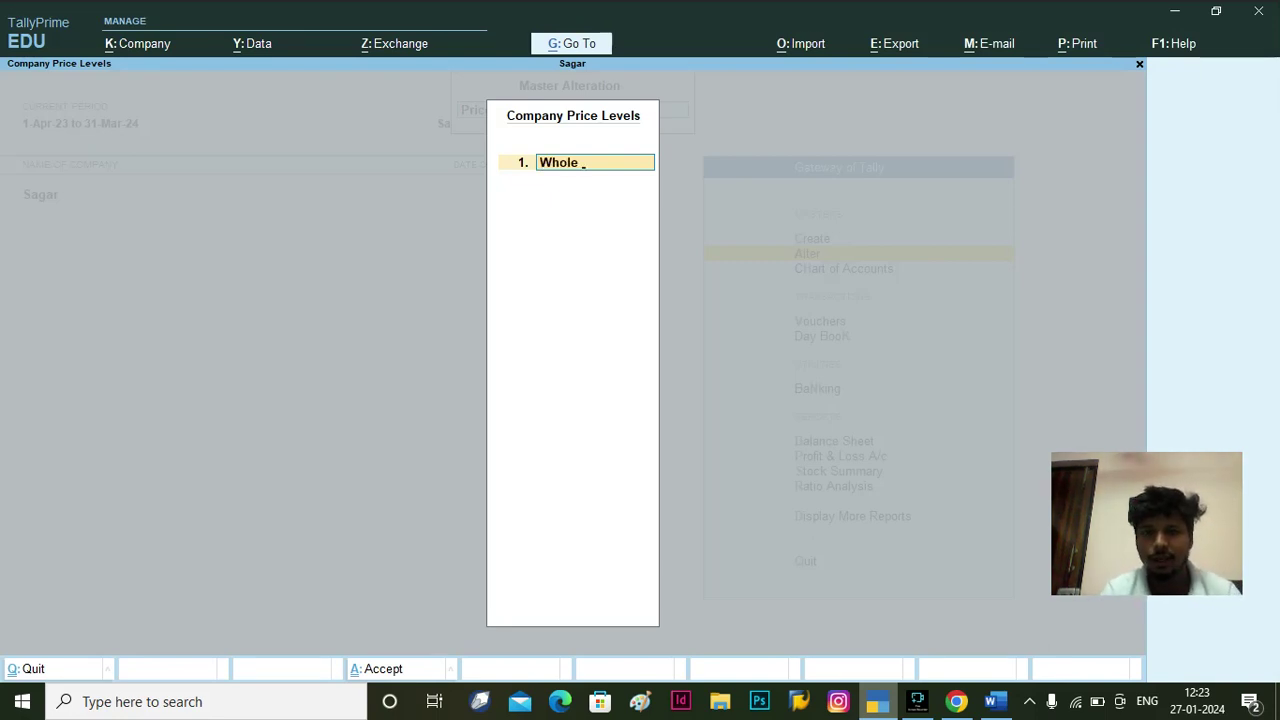
type(" Se")
key("BackSpace")
key("BackSpace")
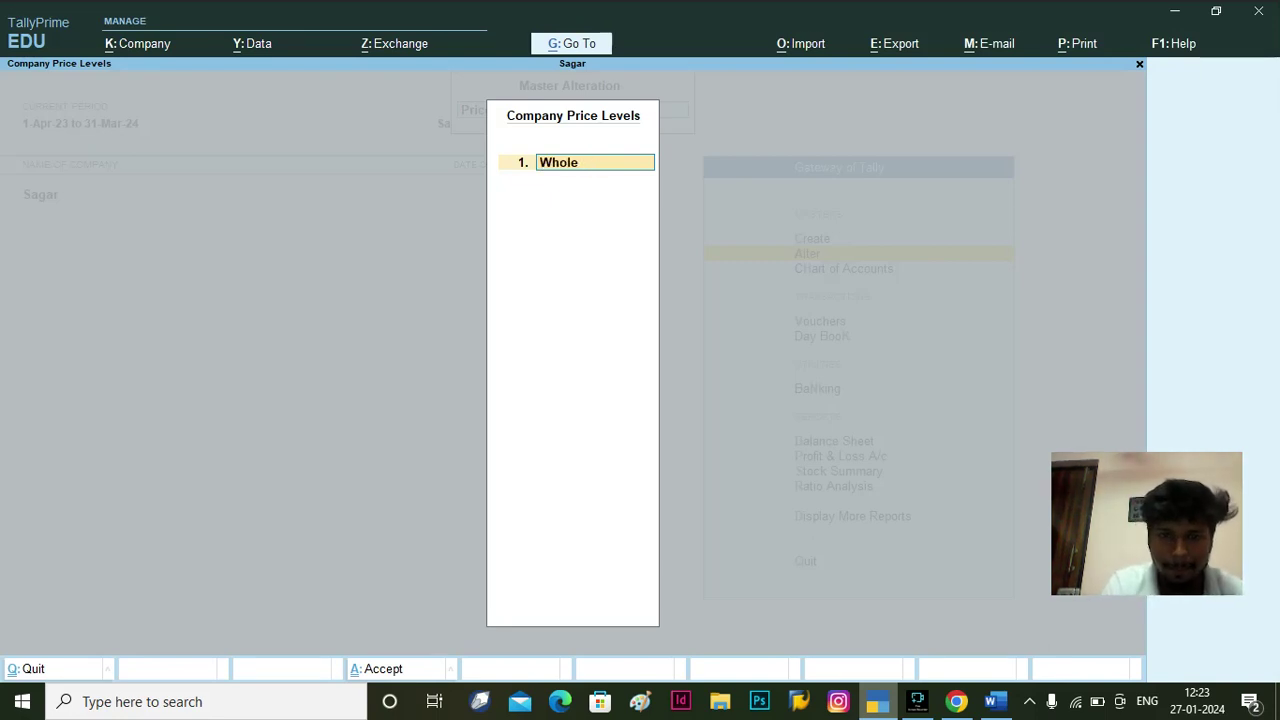
type("seller")
key("Return")
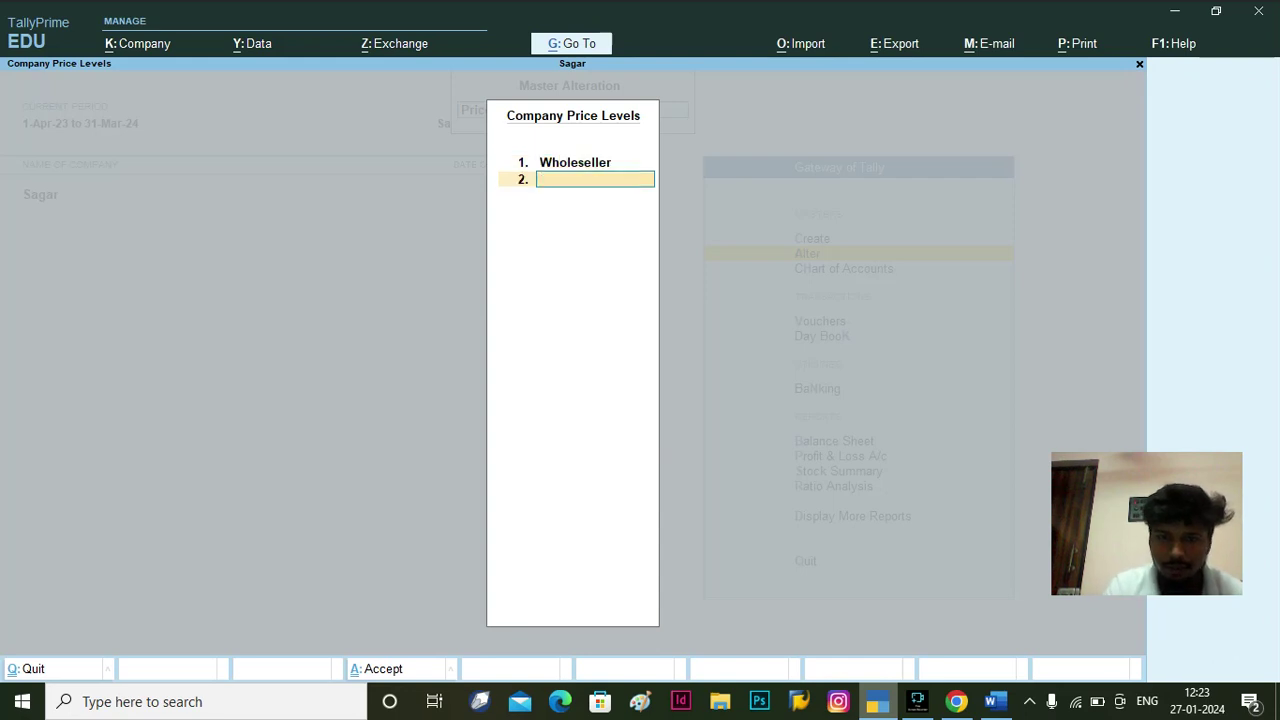
- Enter Retailer as the second company price level
type("Re")
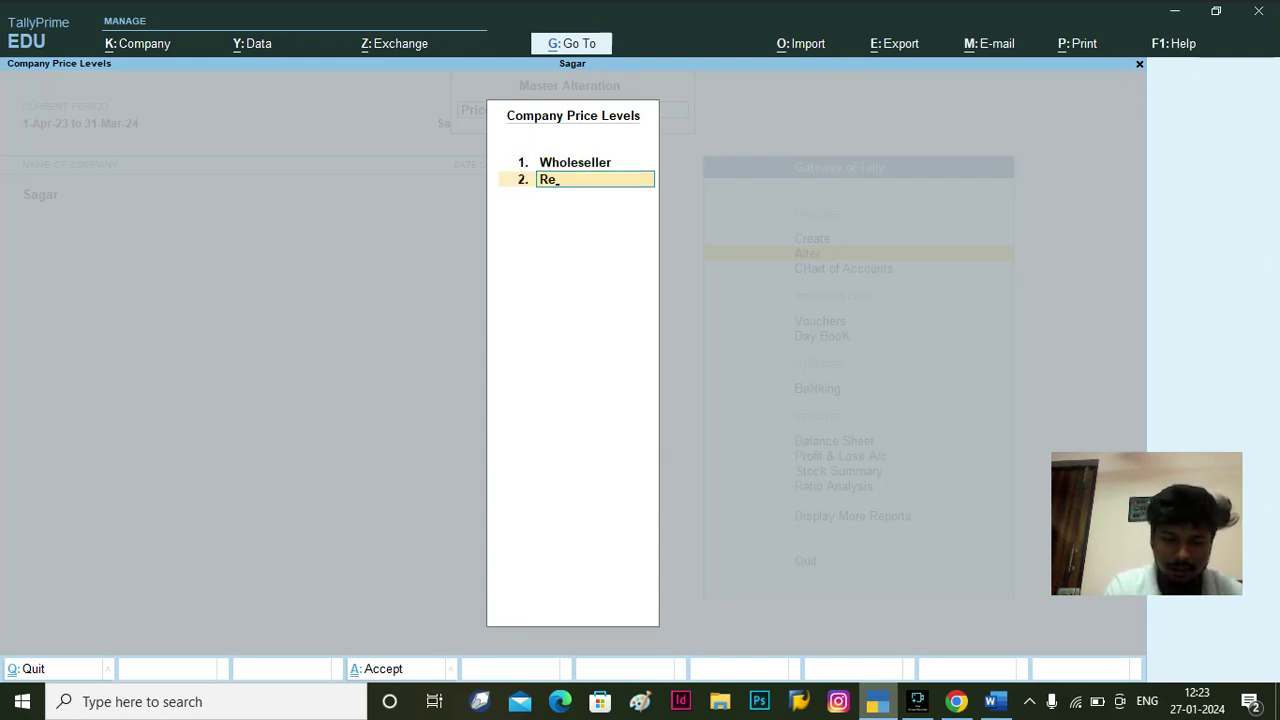
type("taillee")
key("Return")
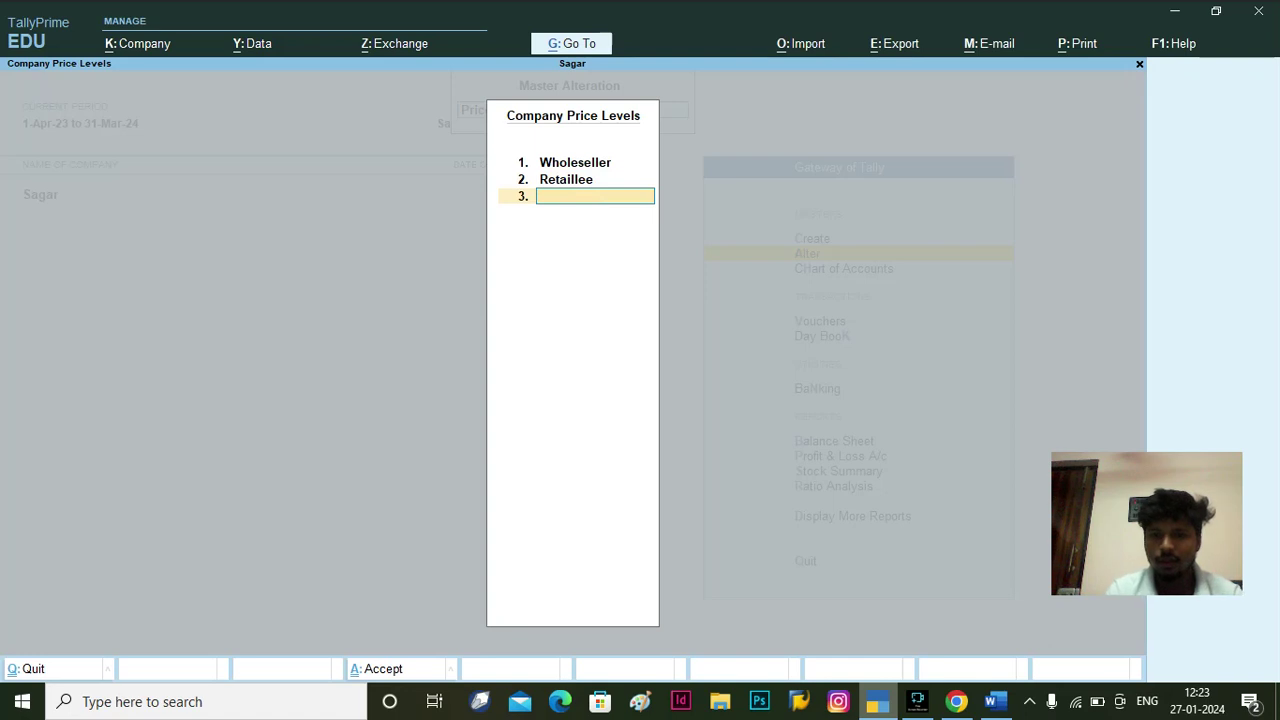
key("Up")
type("Rre")
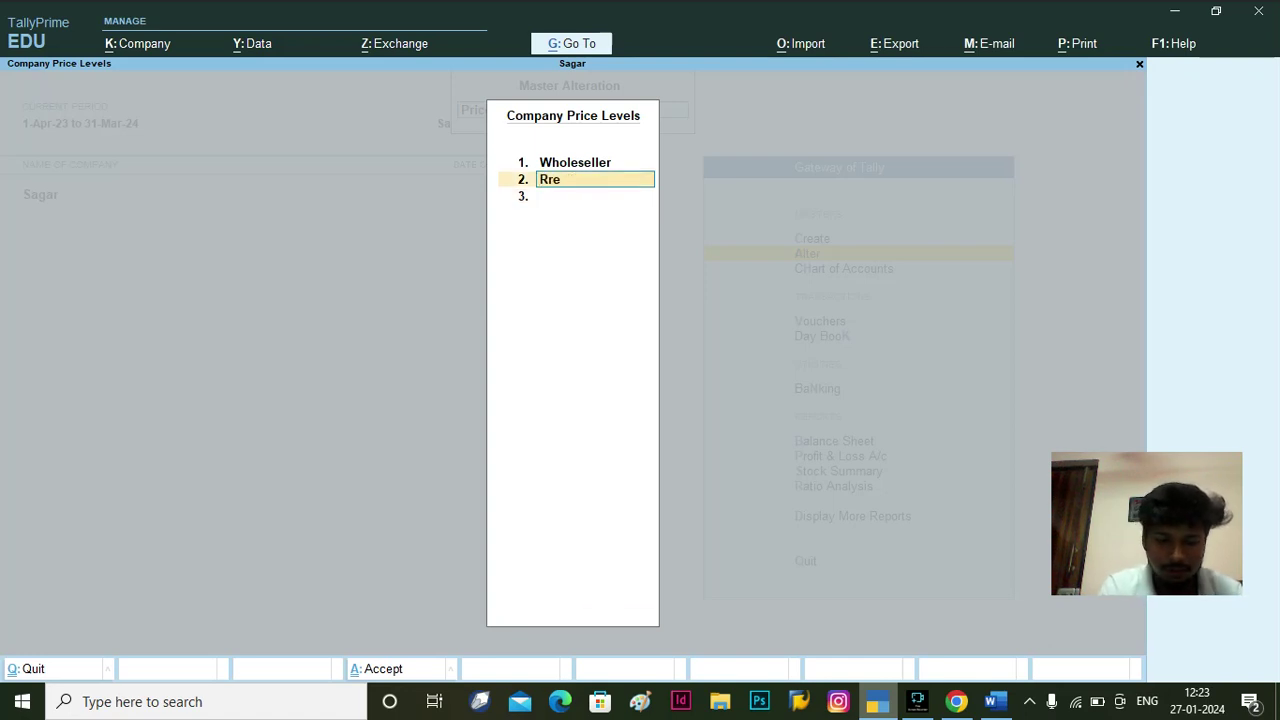
key("BackSpace")
key("BackSpace")
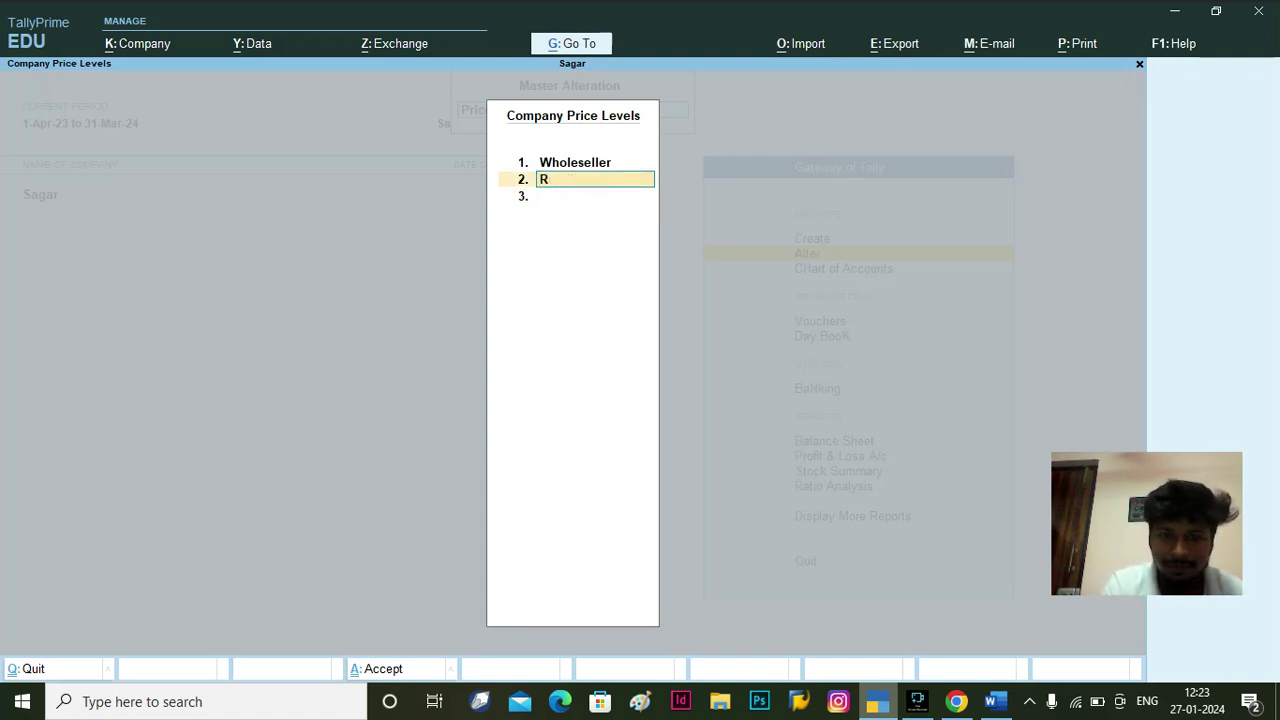
type("etaill")
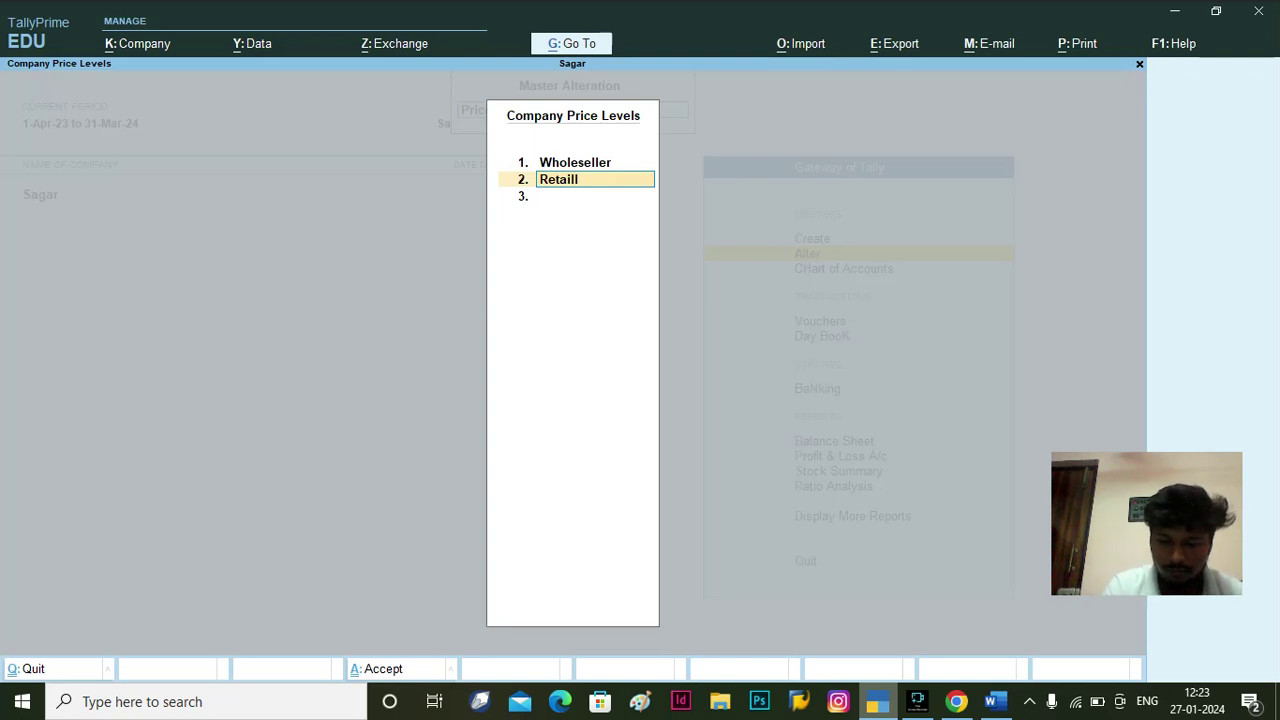
key("BackSpace")
type("er")
key("Return")
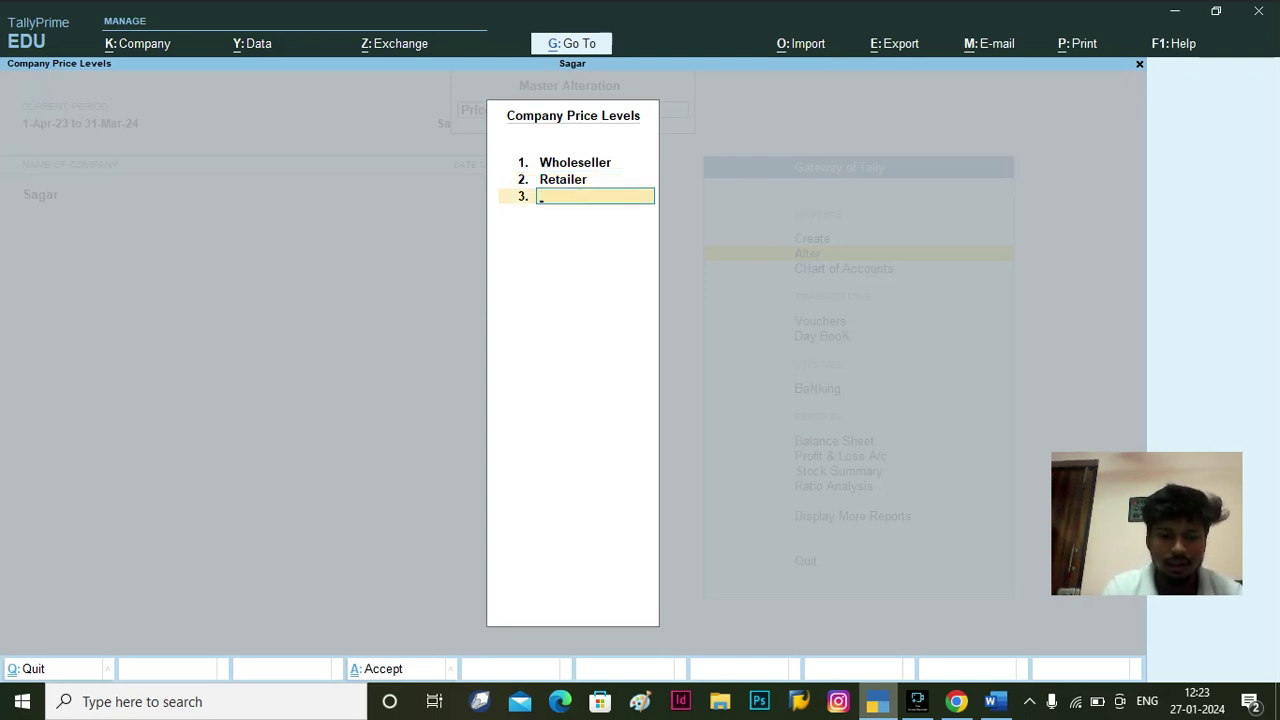
- Enter Customer as the third company price level and save the price levels
type("Cus")
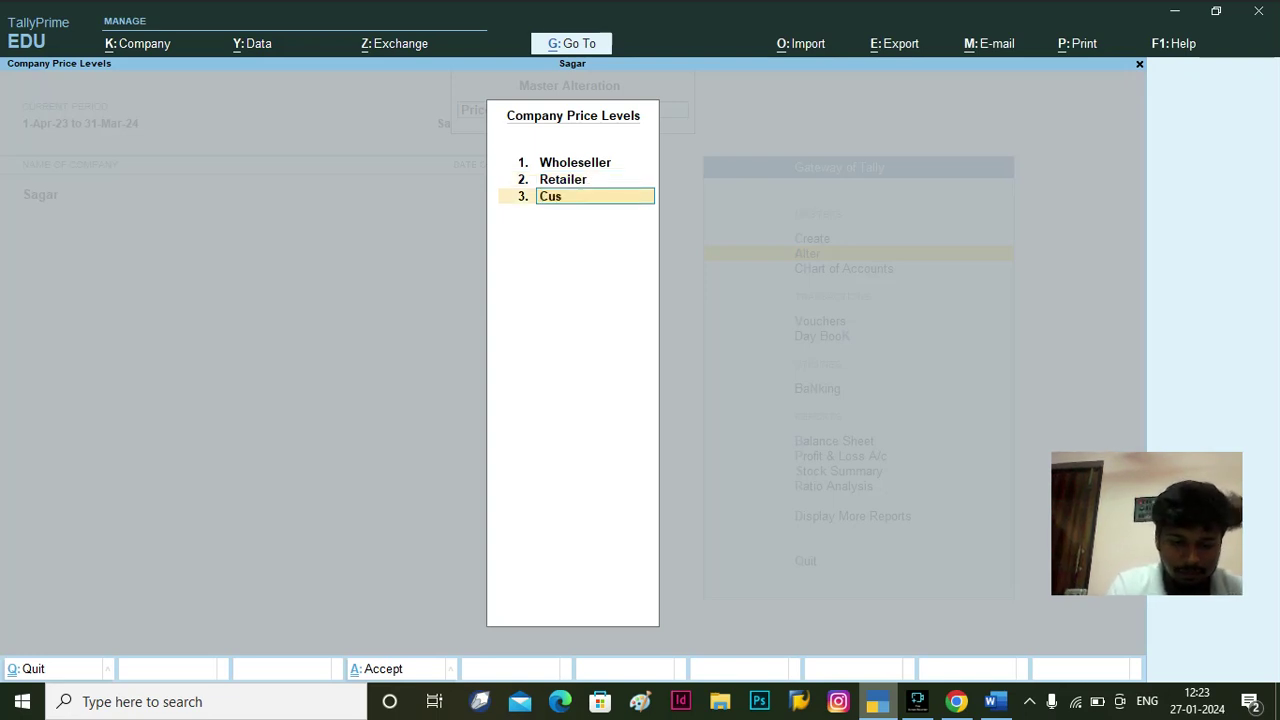
type("tomer")
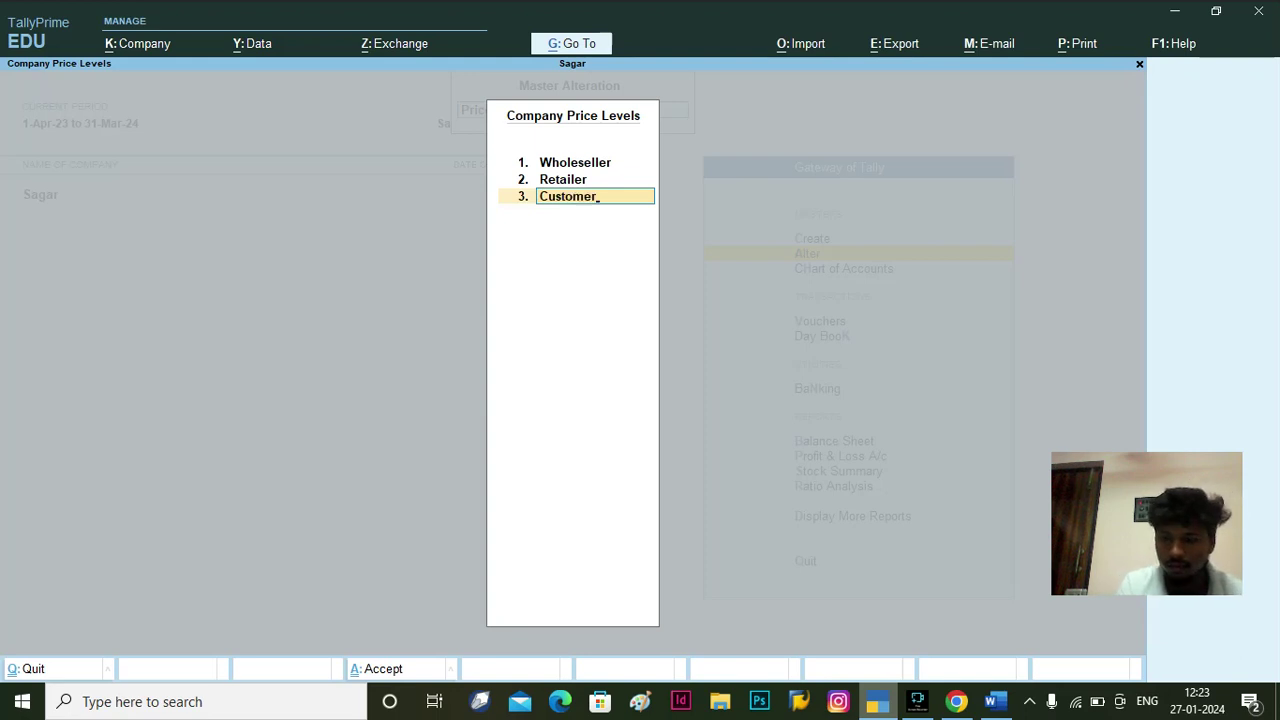
key("Return")
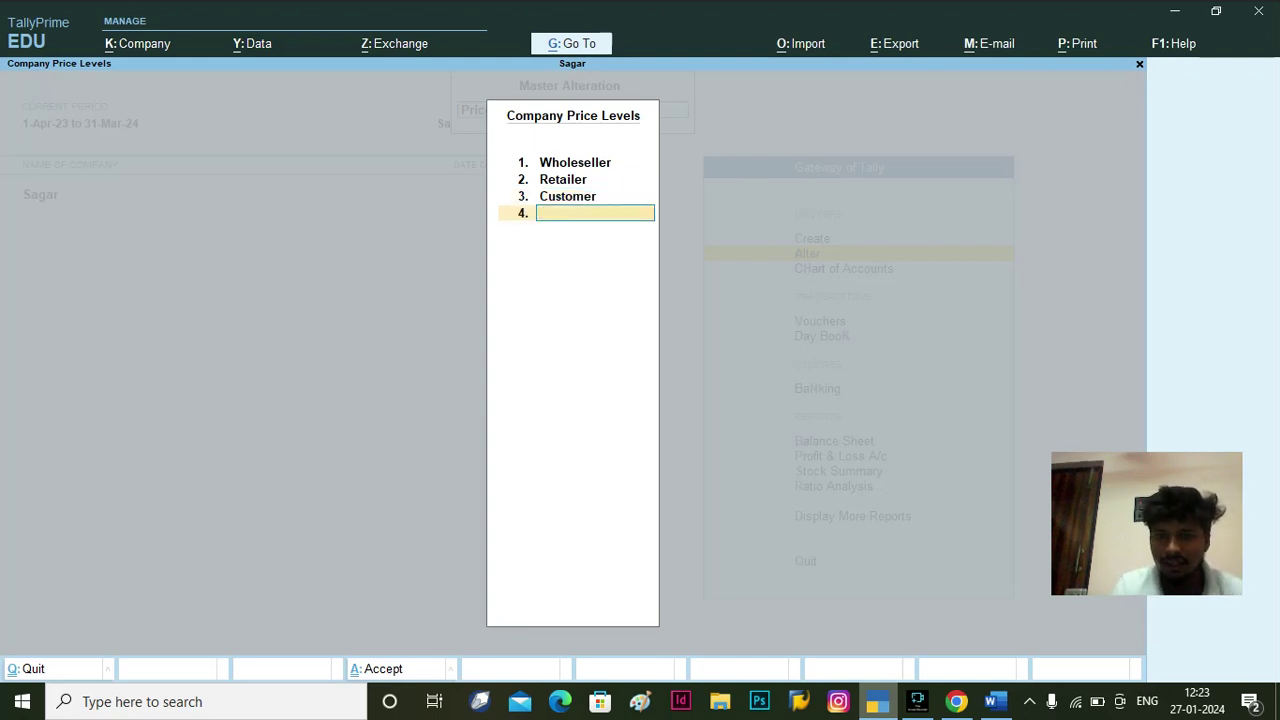
key("Up")
key("Up")
key("ctrl+a")
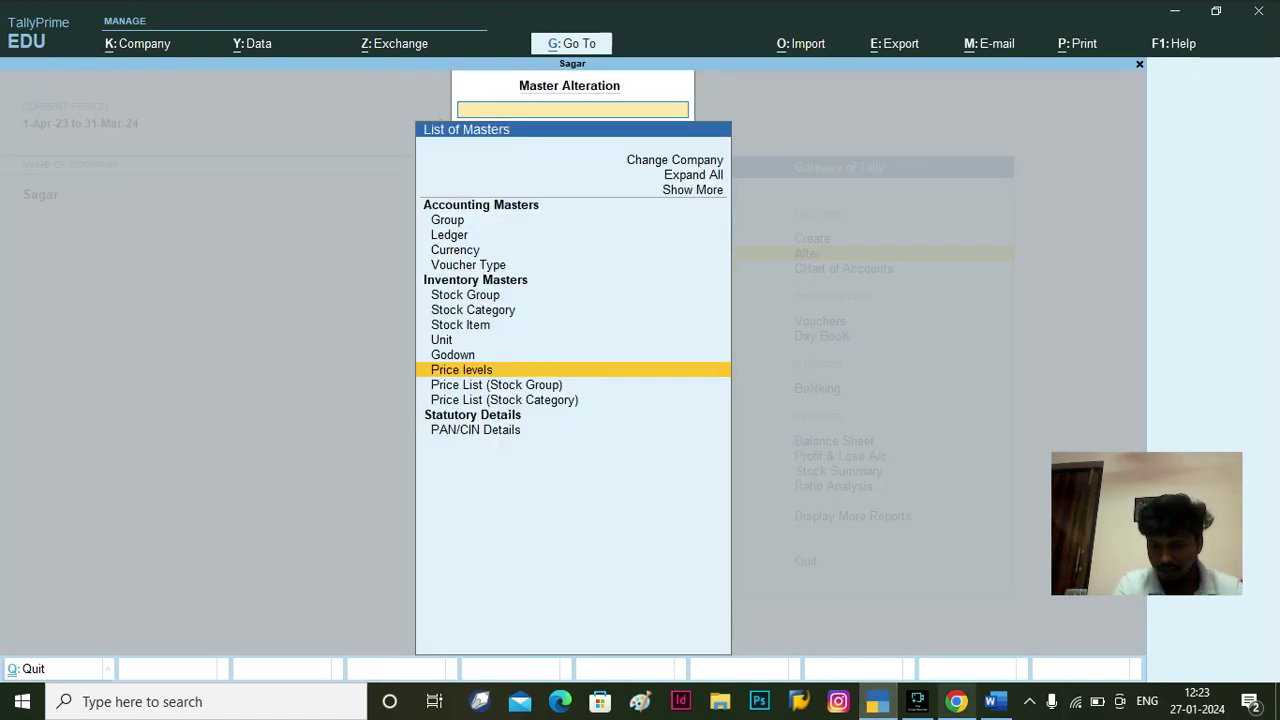
- Switch to the Word notes and change step 5 to read "price list (stock group)"
left_click(995, 702)
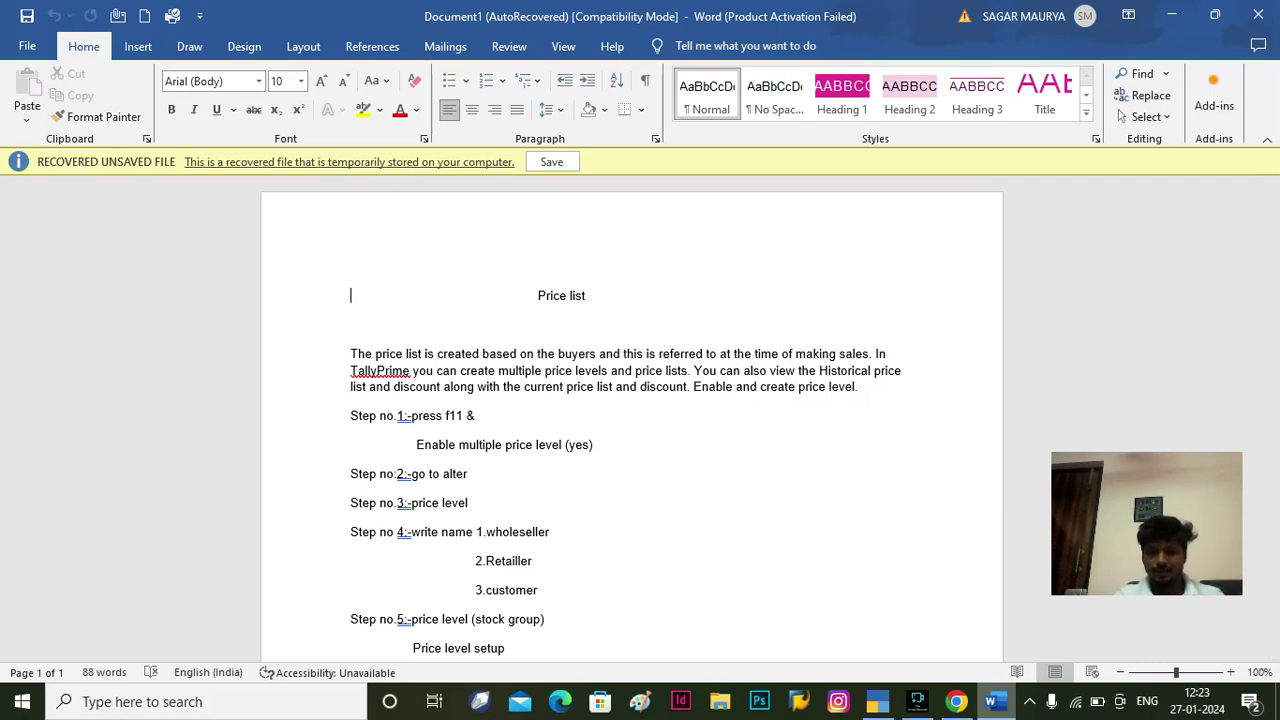
left_click(468, 619)
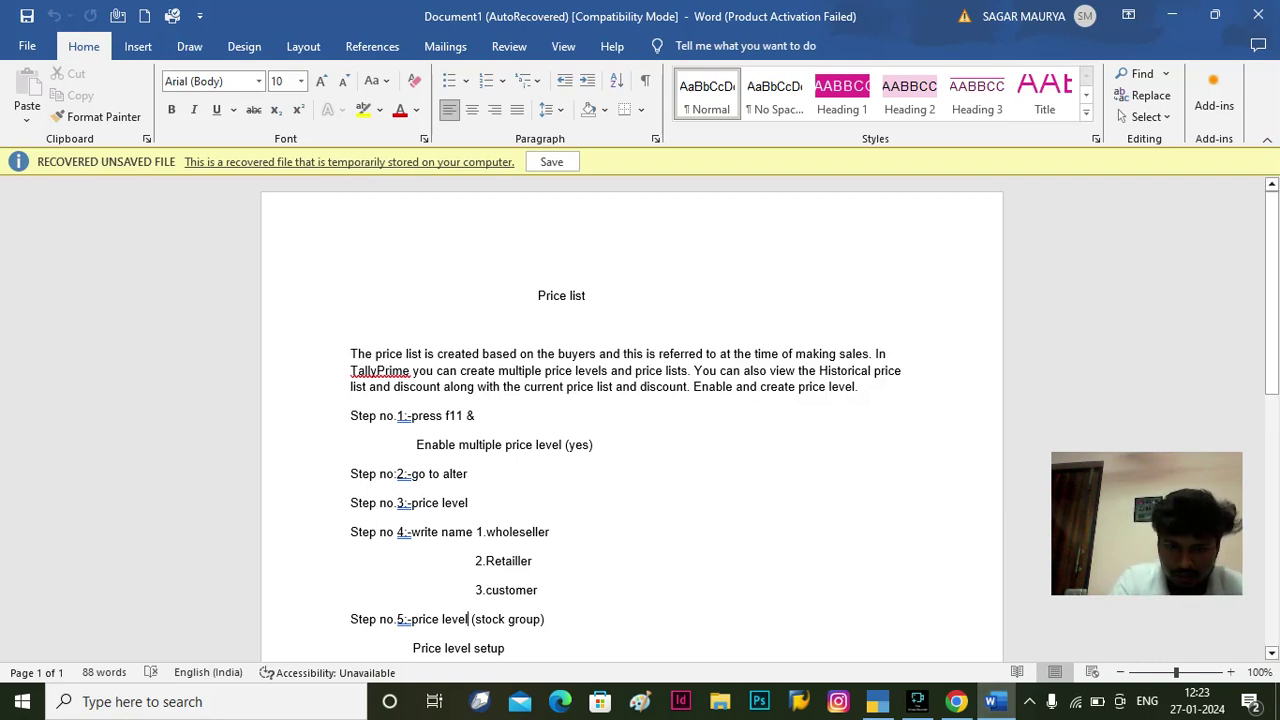
key("BackSpace")
key("BackSpace")
key("BackSpace")
key("BackSpace")
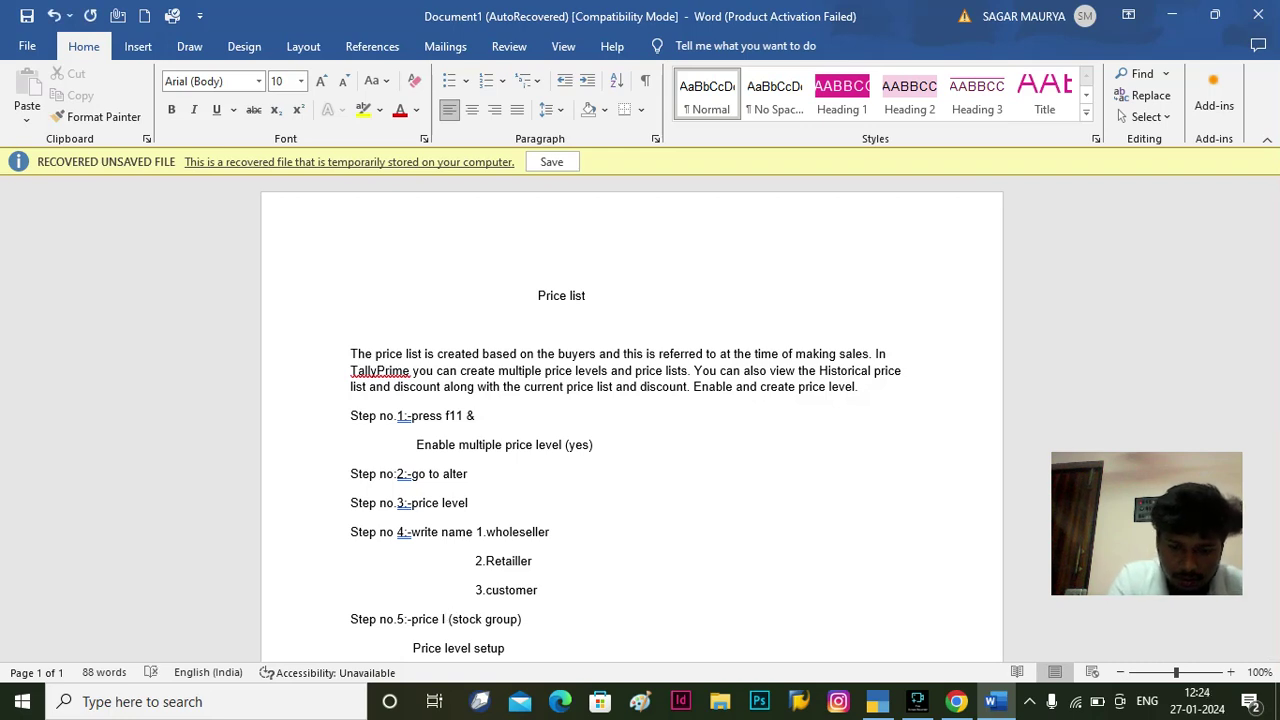
type("ist")
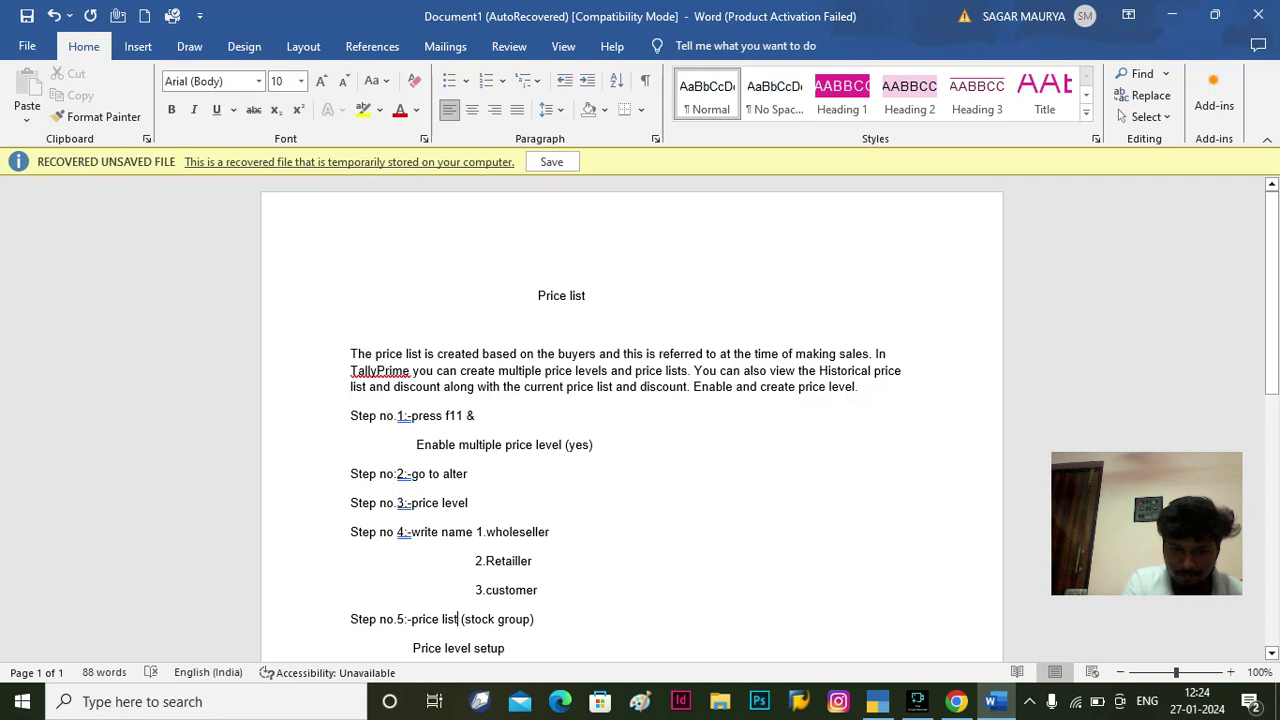
- Change the line under step 5 of the notes to "Price list setup"
left_click(471, 648)
key("BackSpace")
key("BackSpace")
key("BackSpace")
key("BackSpace")
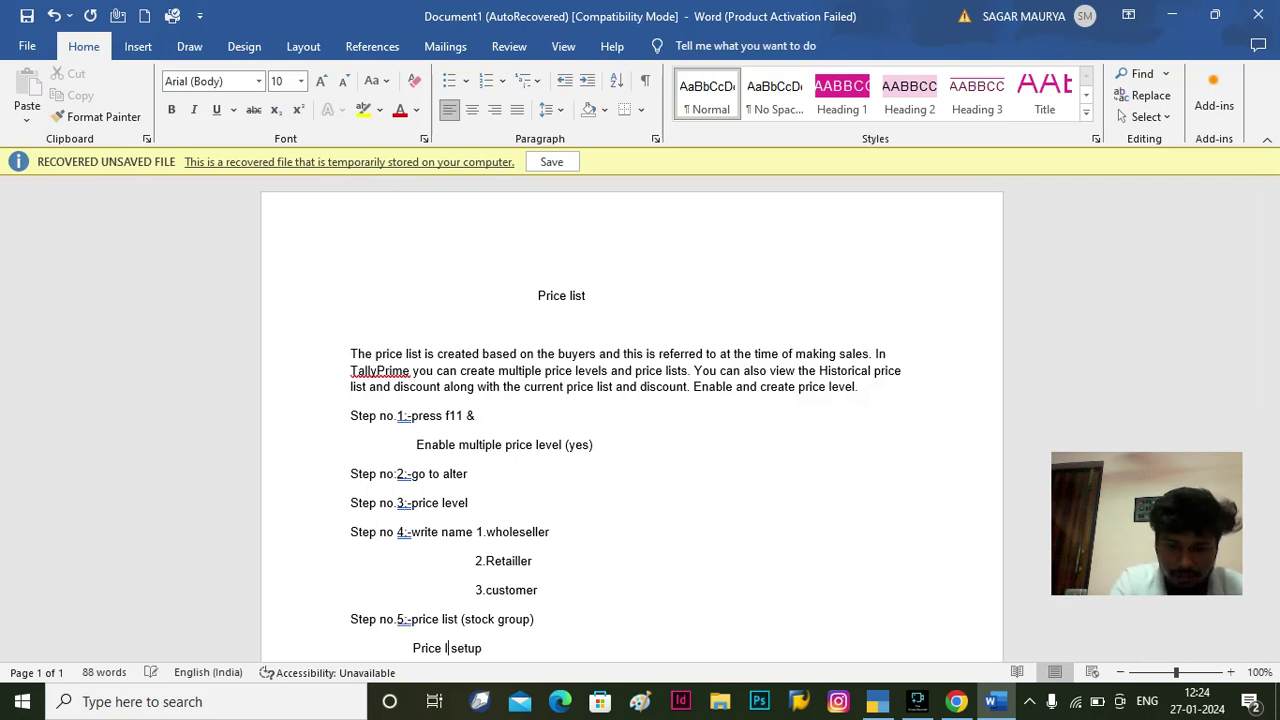
type("ist")
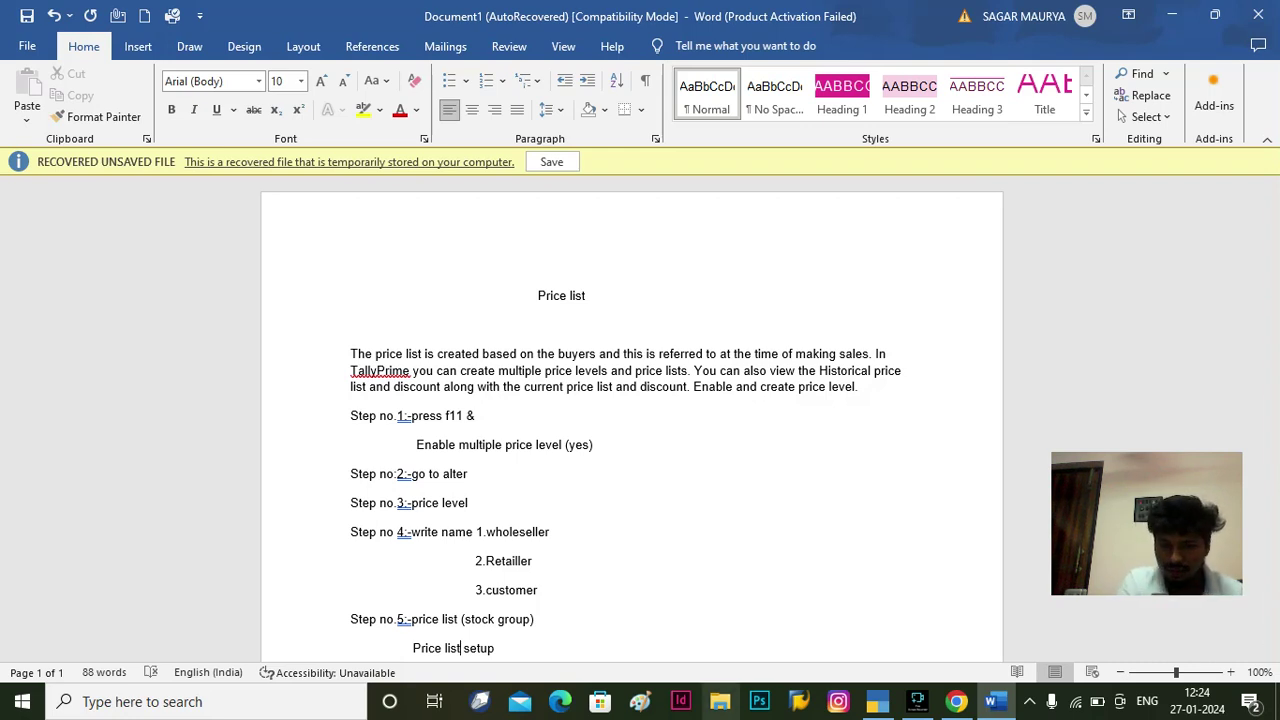
key("End")
key("Return")
type("Step/no.6:-sales")
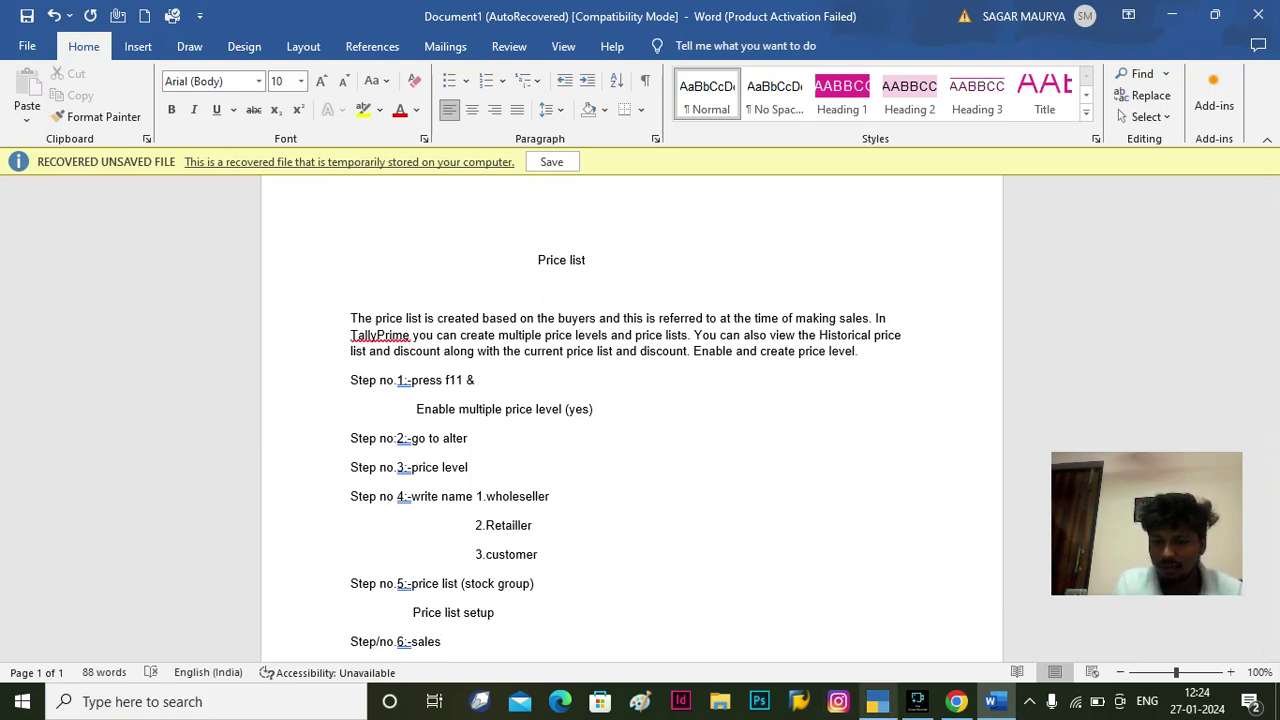
- Return to TallyPrime and open the Price List (Stock Group) master for alteration
left_click(877, 701)
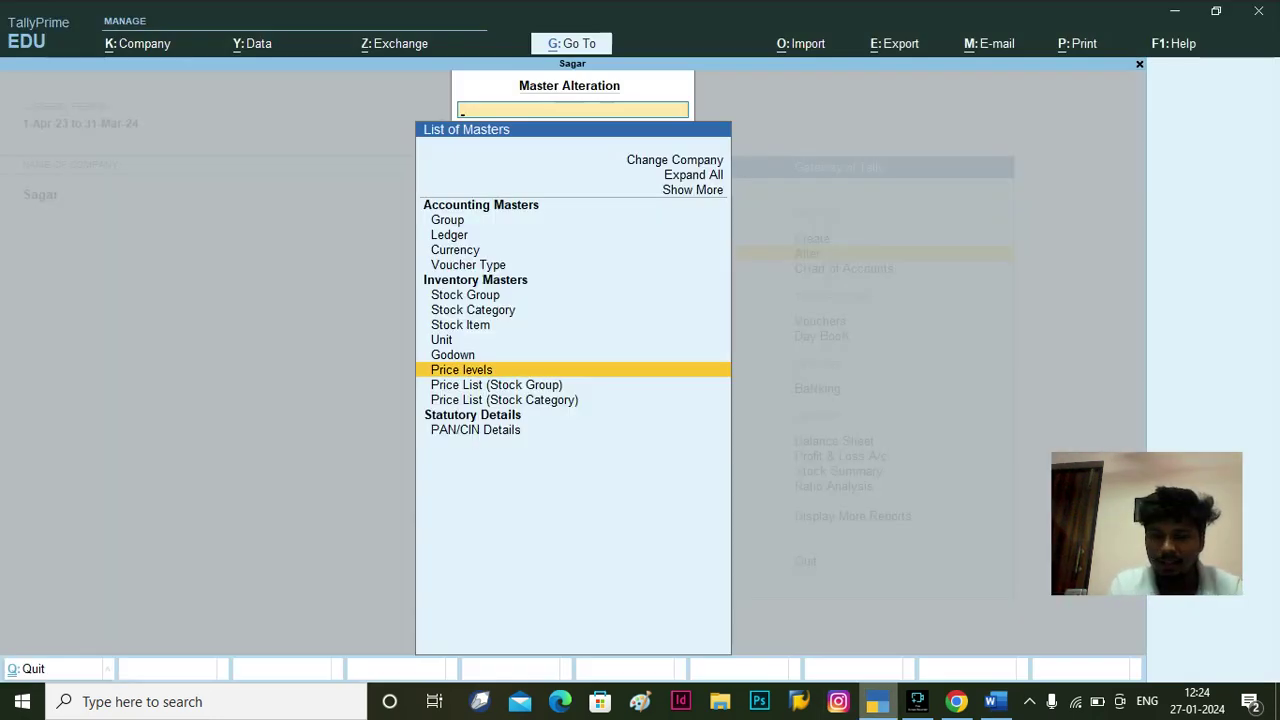
key("Down")
key("Return")
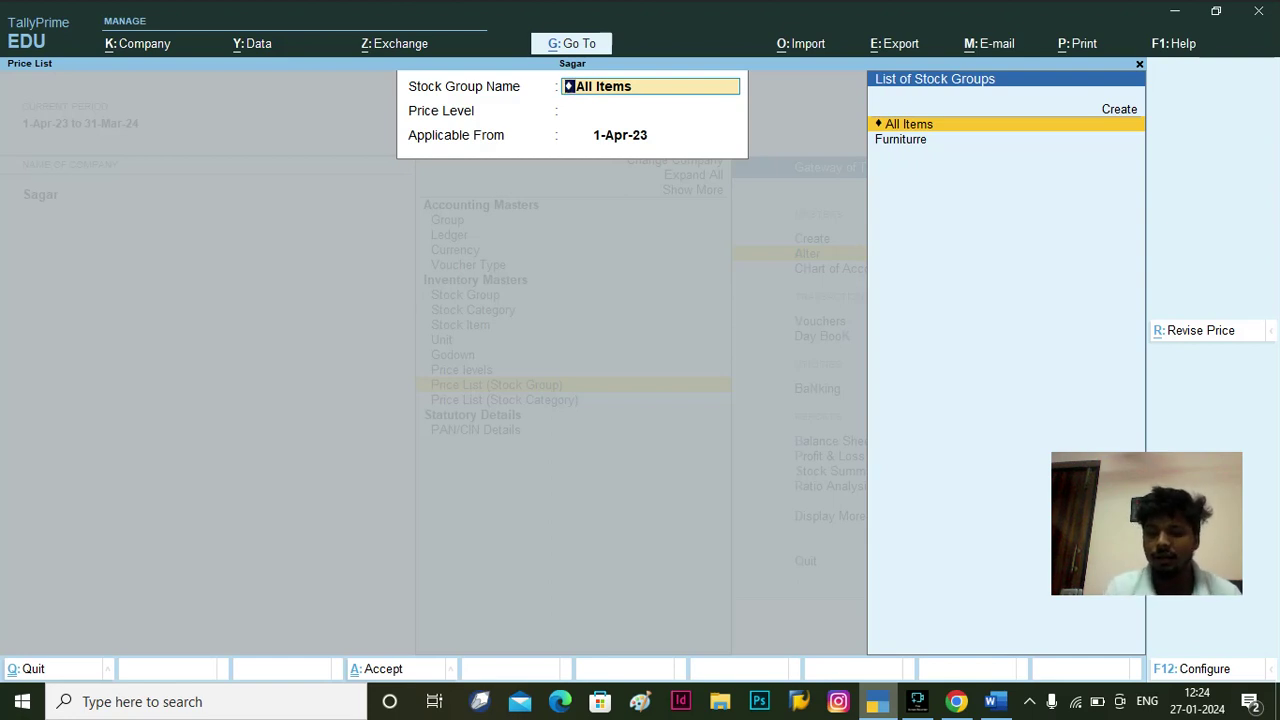
- Set up the price list for stock group Furniturre at the Wholeseller price level, applicable from 1-Apr-23
key("Down")
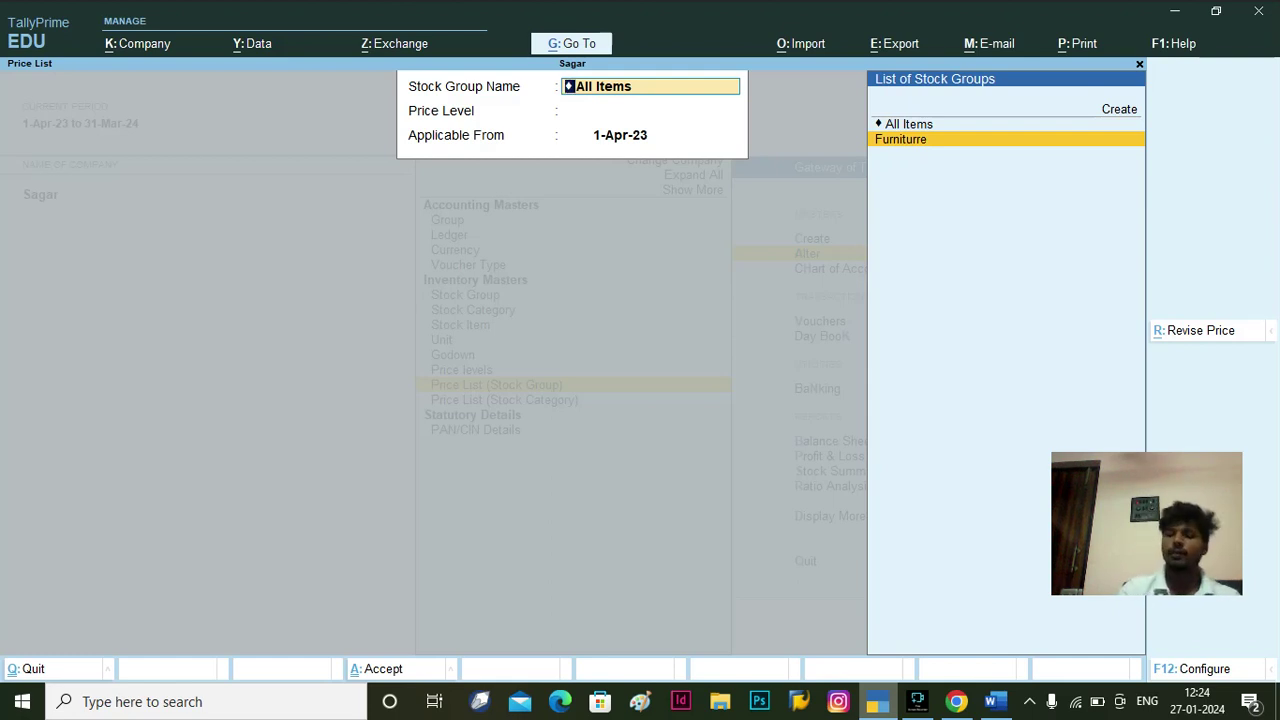
key("Return")
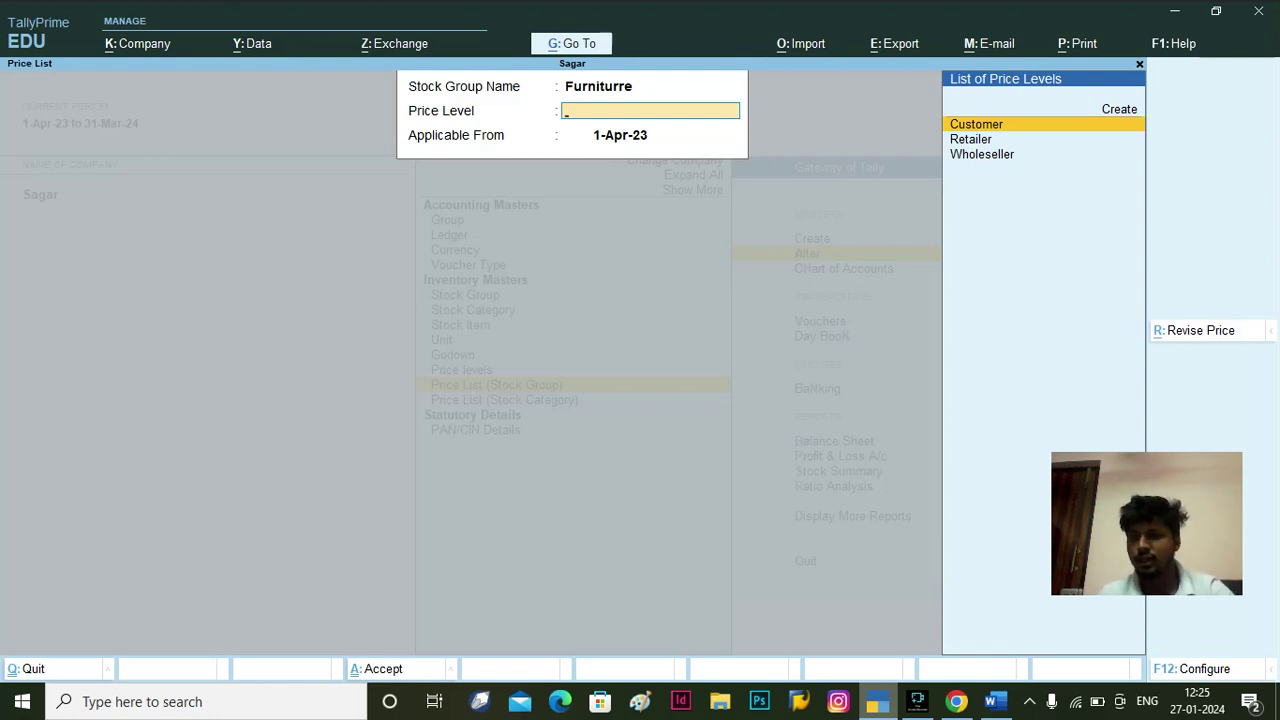
key("Down")
key("Down")
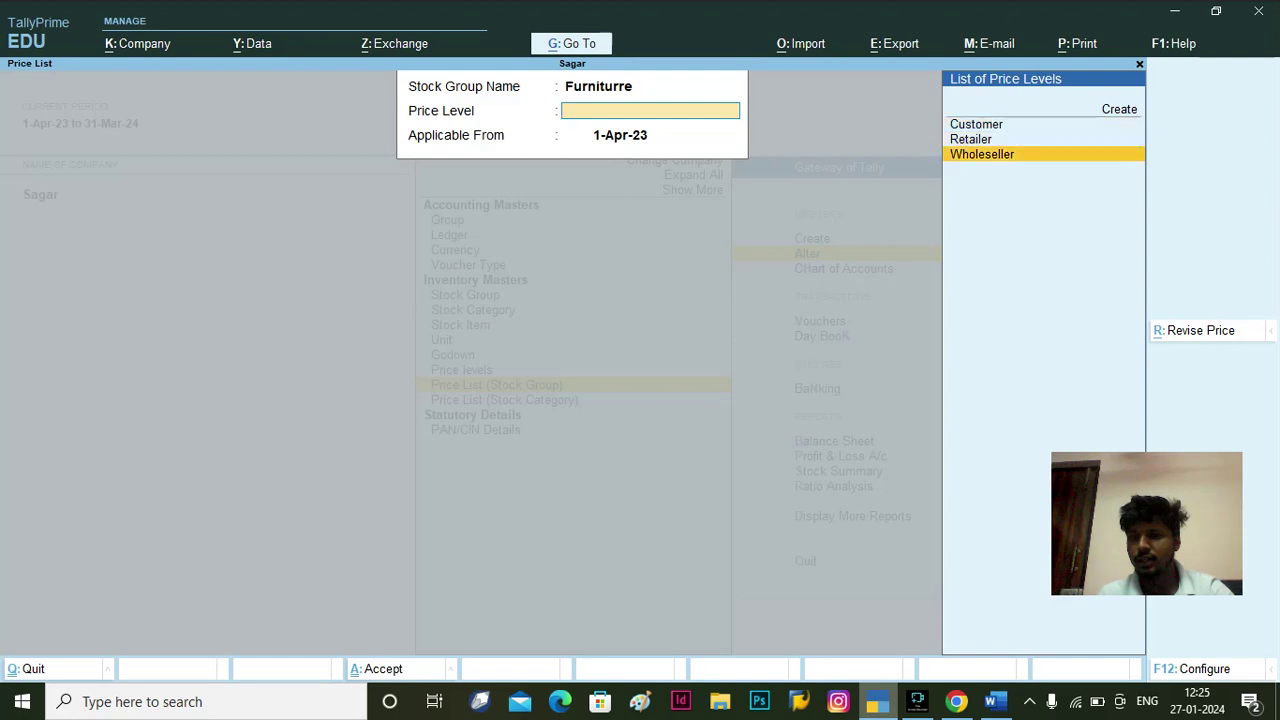
key("Return")
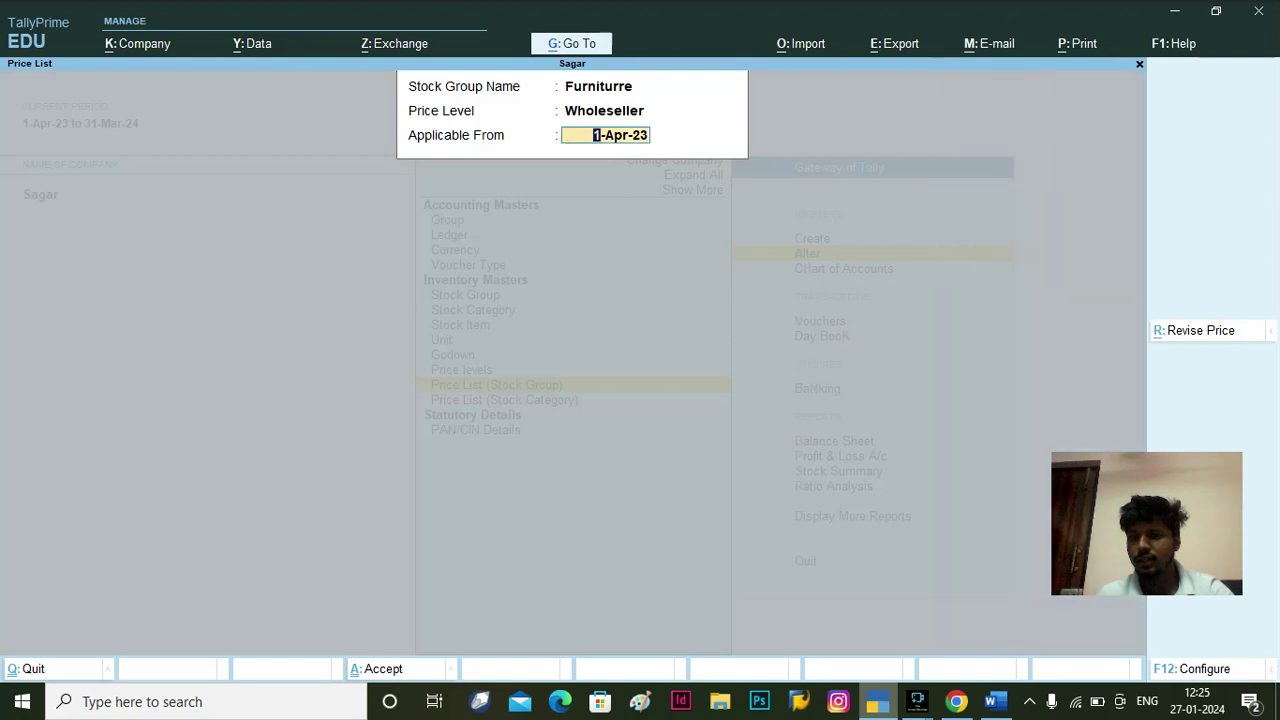
key("Return")
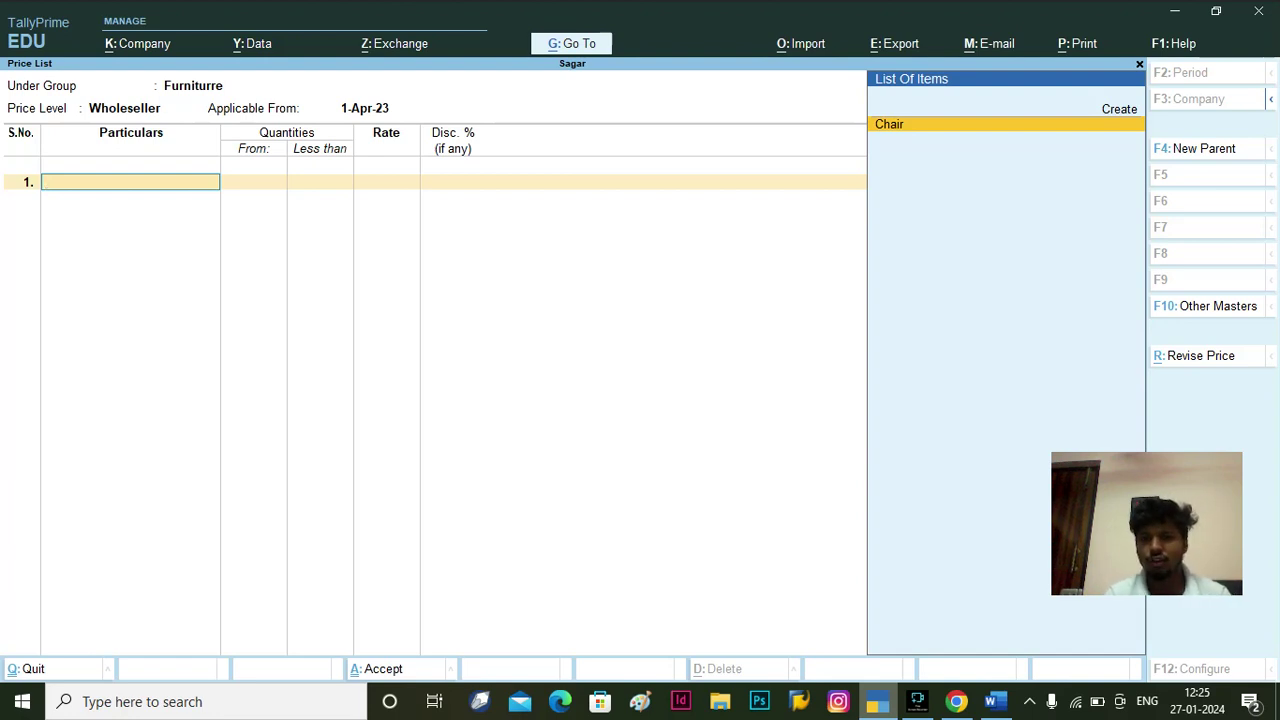
- Add Chair to the price list with a rate of 600 for less than 10 pcs and no discount
key("Return")
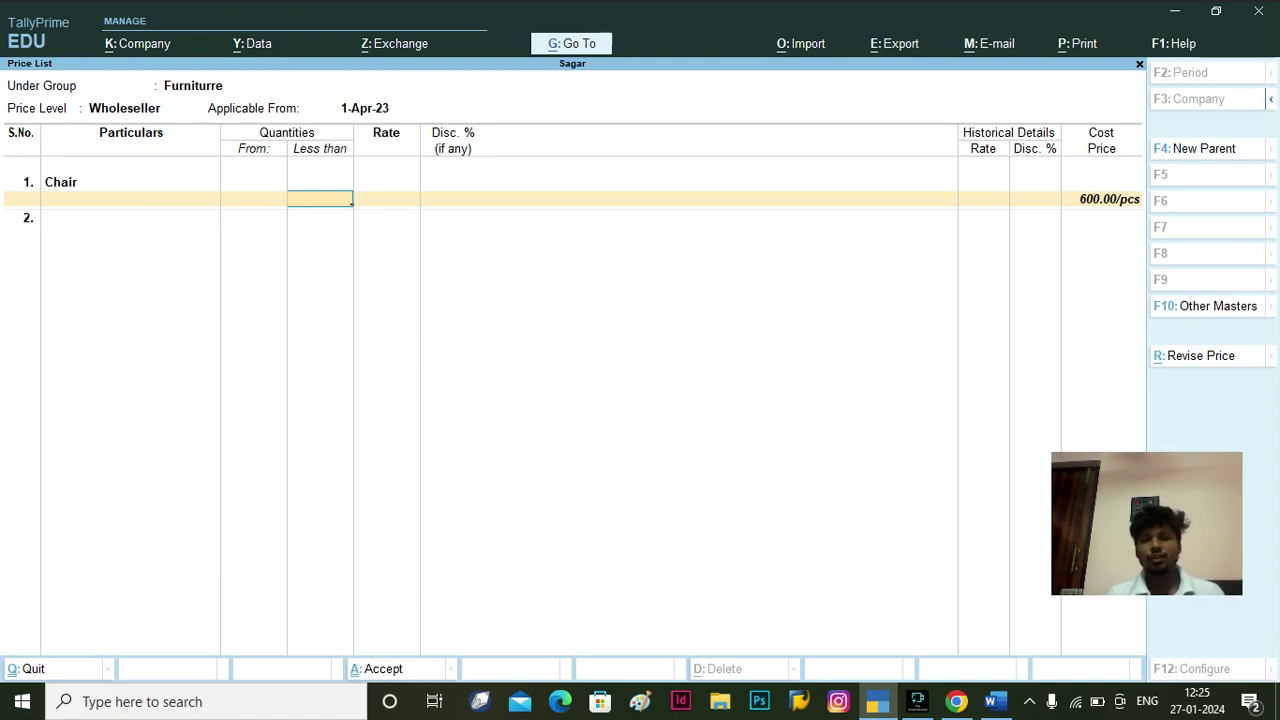
type("10")
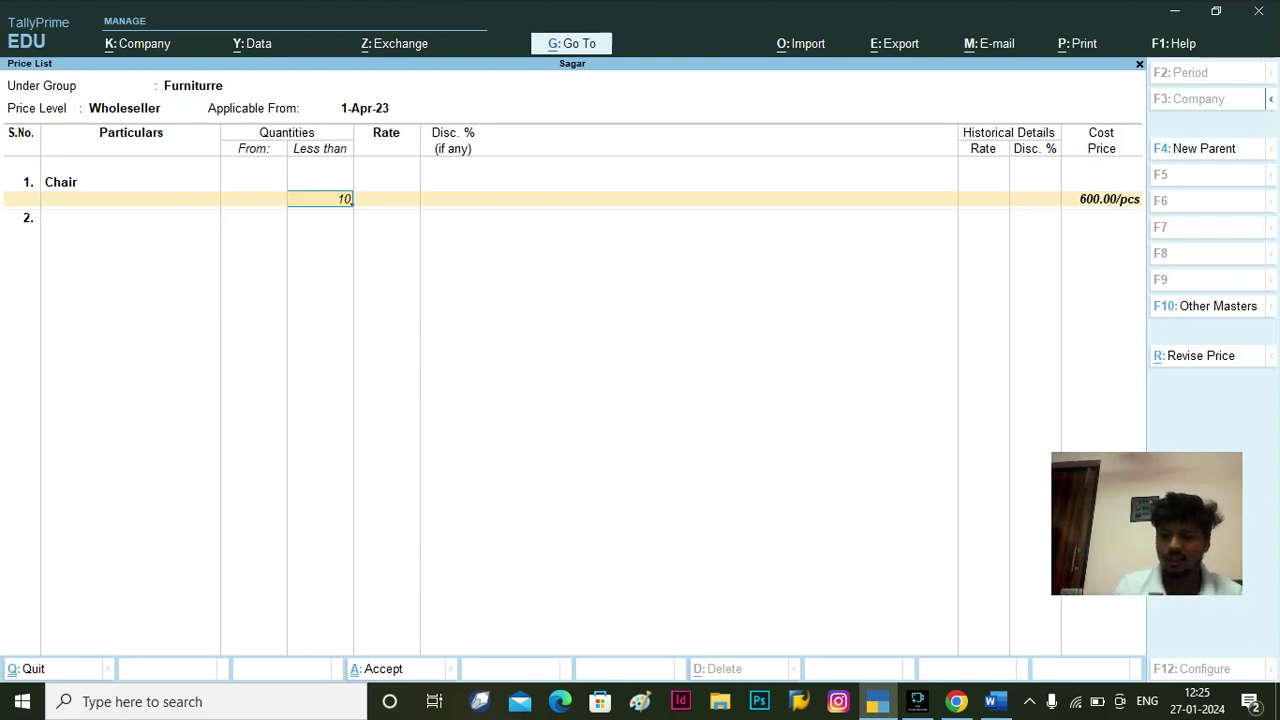
key("Return")
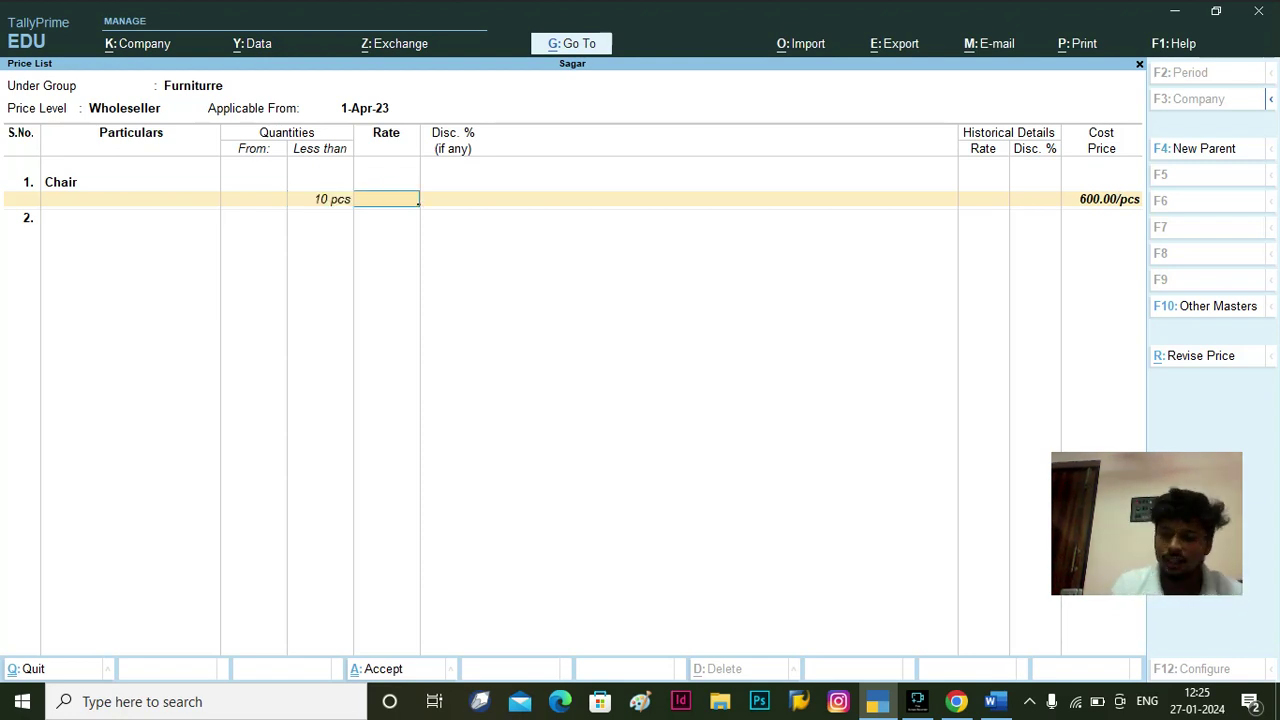
type("600")
key("Return")
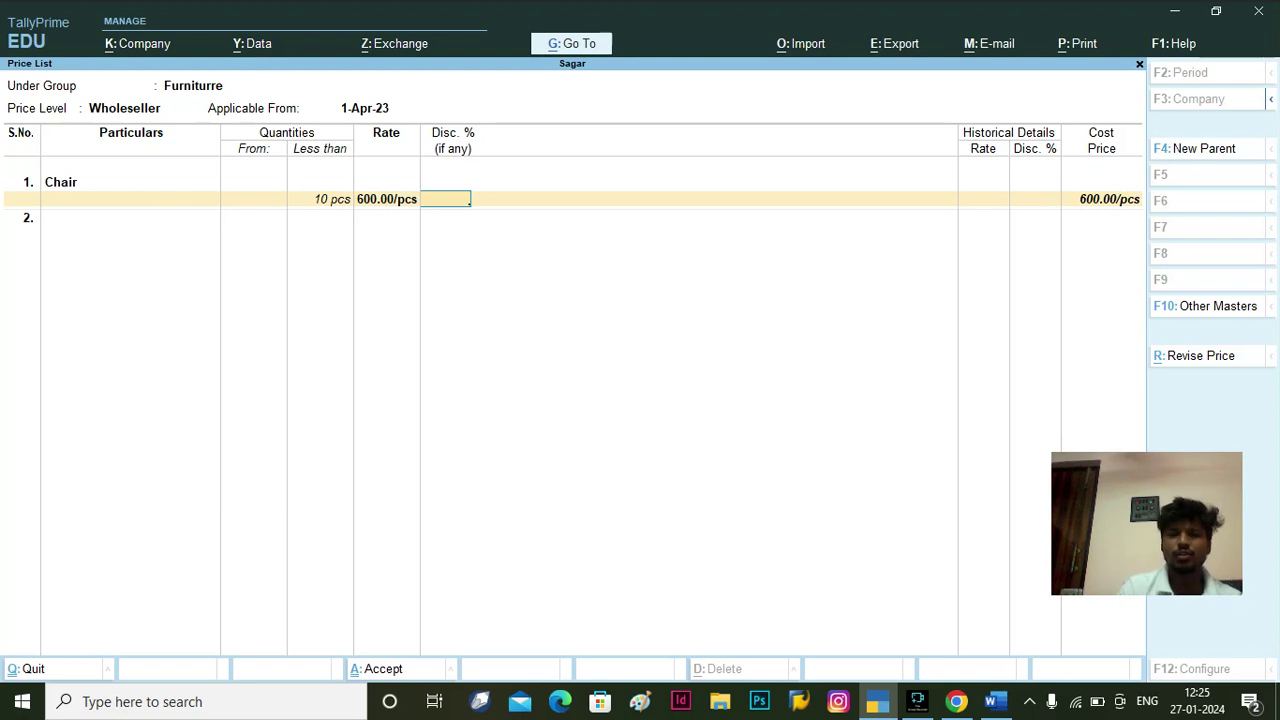
key("Return")
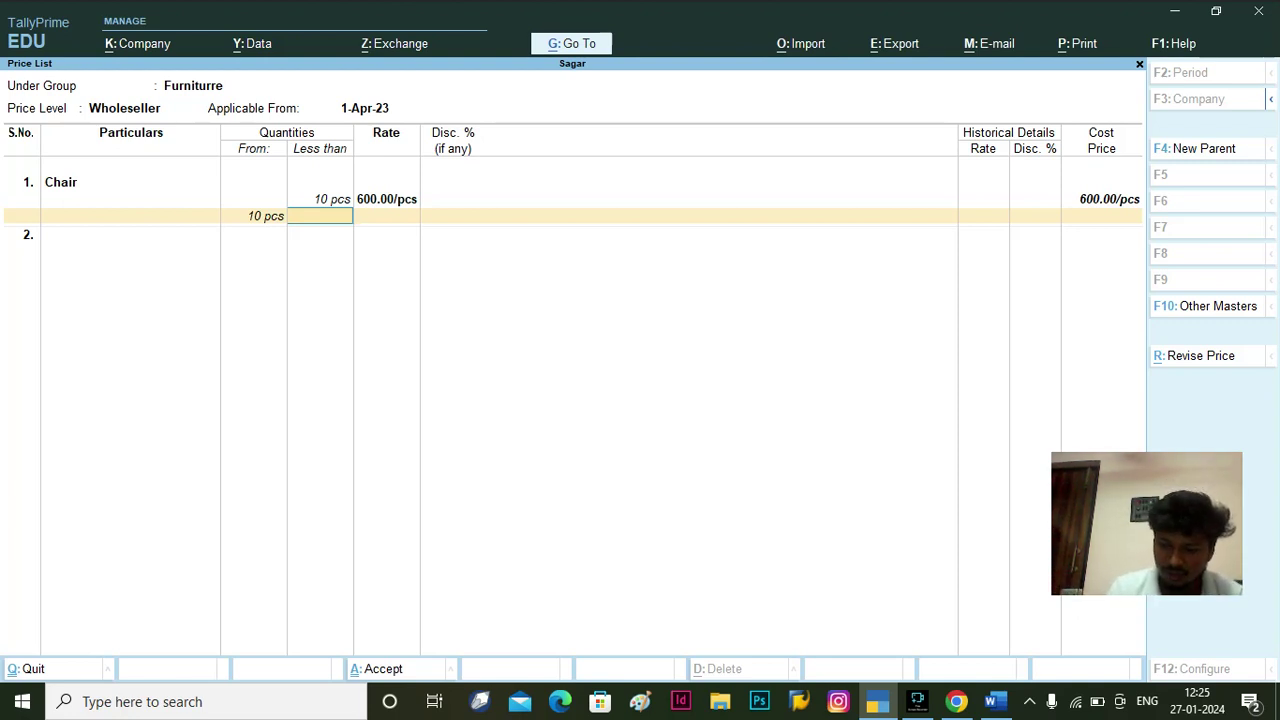
- Add a Chair price slab from 10 to less than 50 pcs at a rate of 550 with a 0.5% discount
type("50")
key("Return")
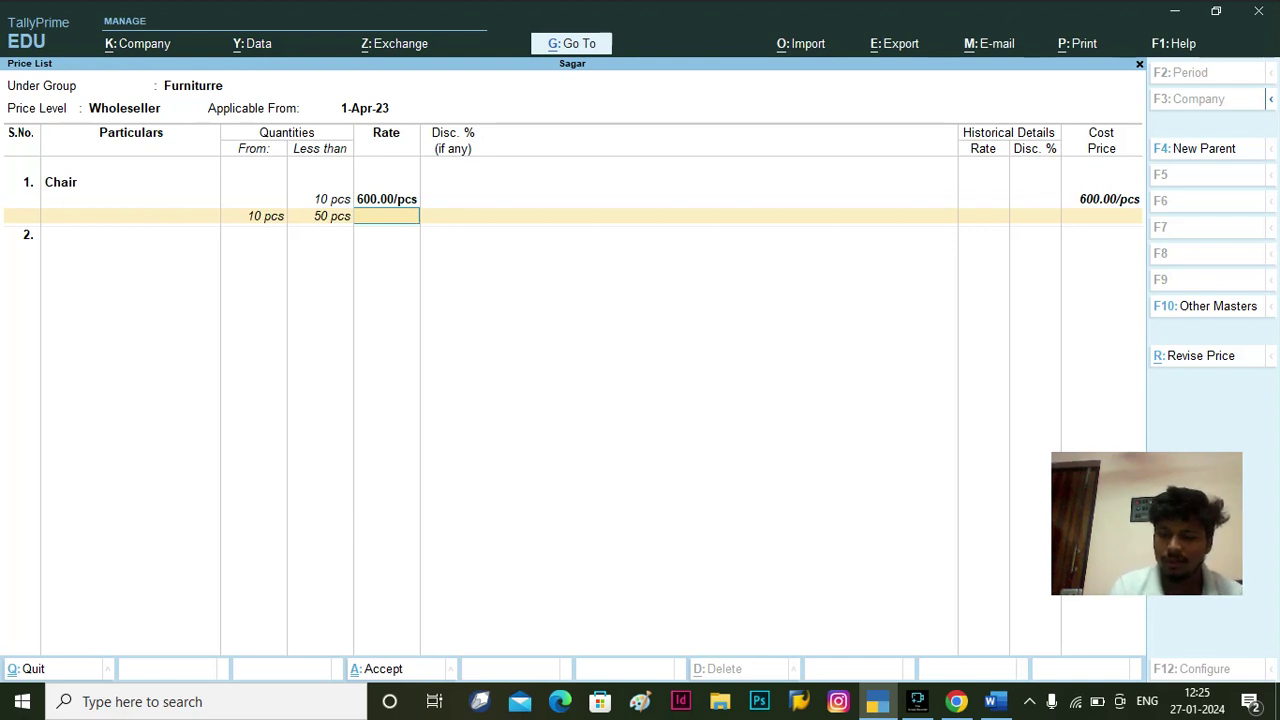
type("550")
key("Return")
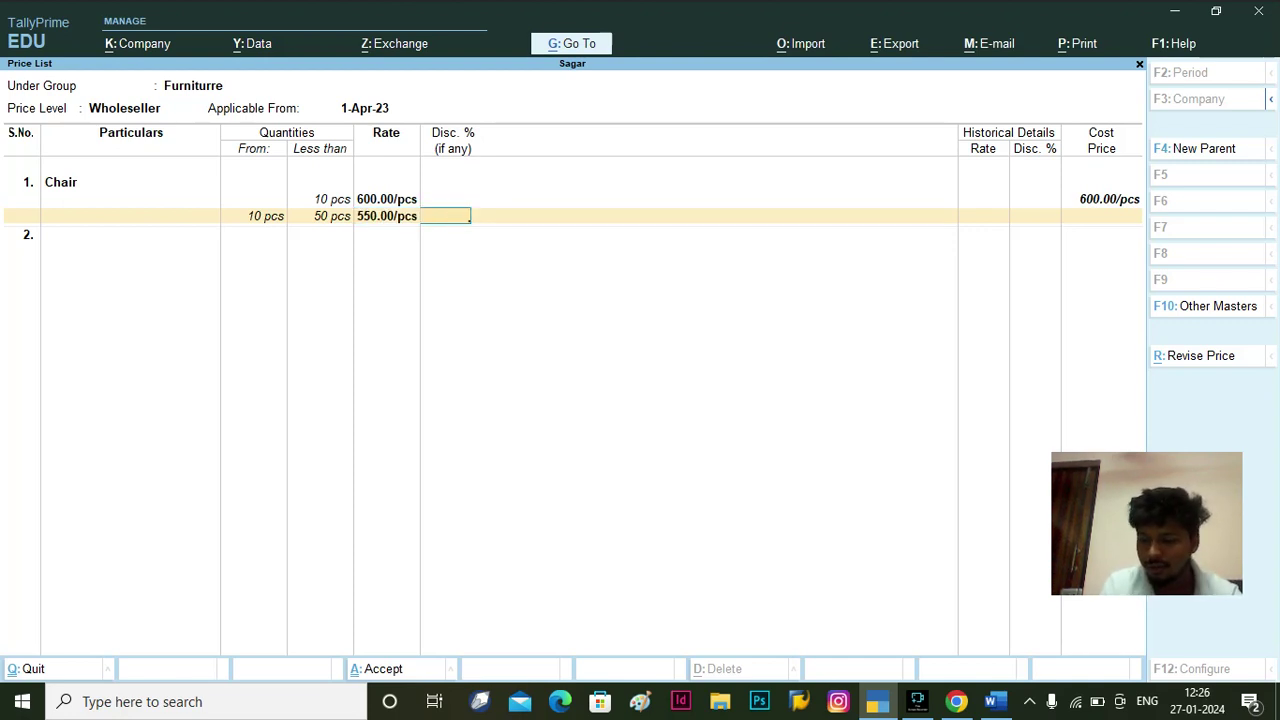
type("0.5")
key("Return")
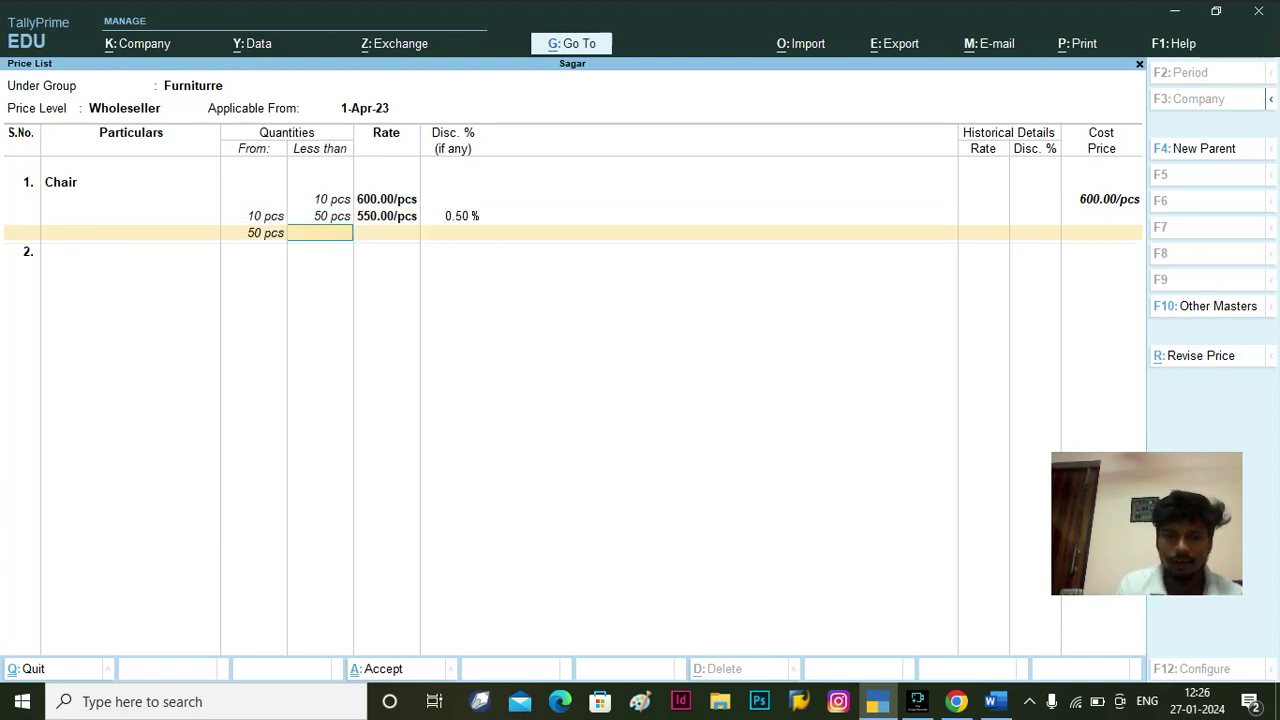
- Add a Chair price slab from 50 to less than 100 pcs at a rate of 500 with a 1% discount
type("100")
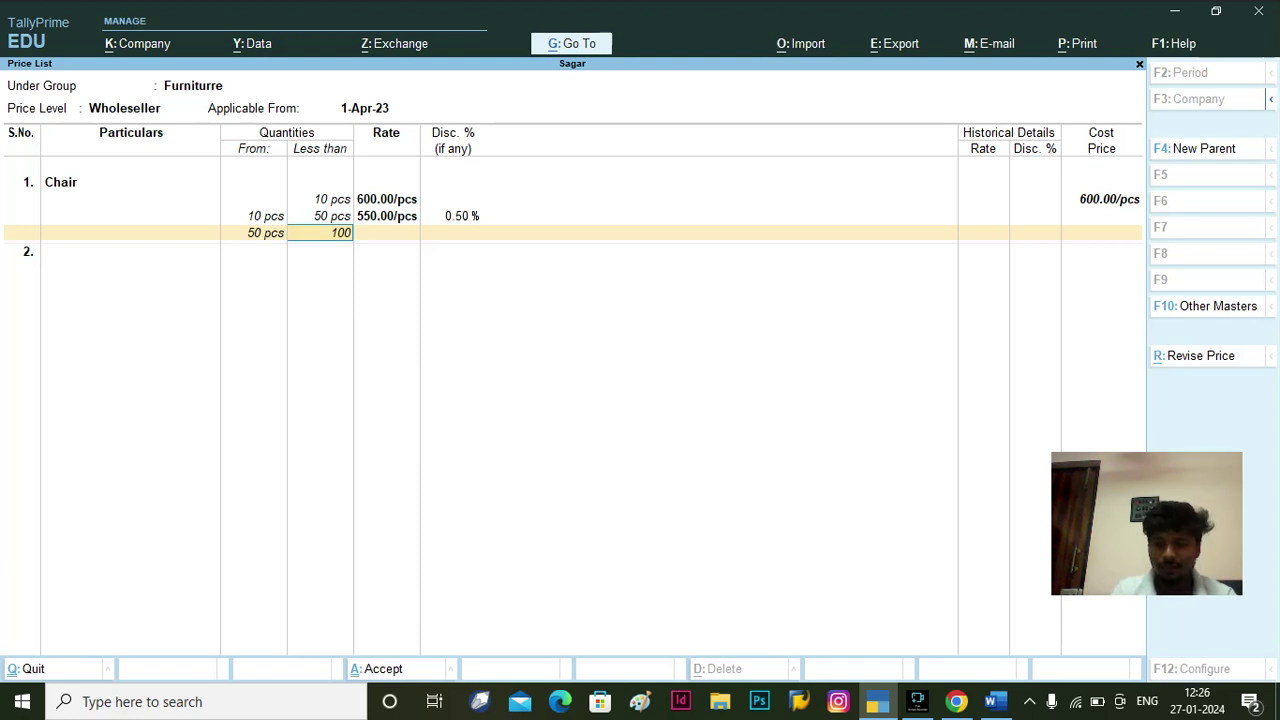
key("Return")
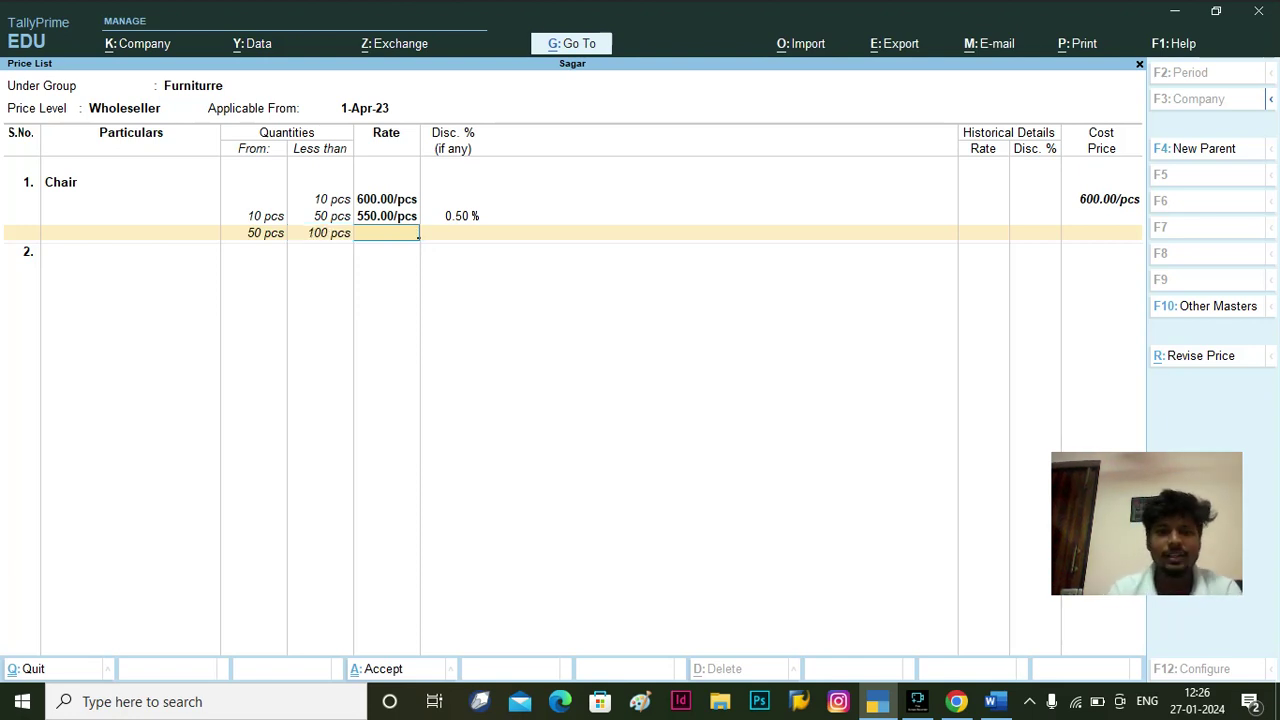
type("500")
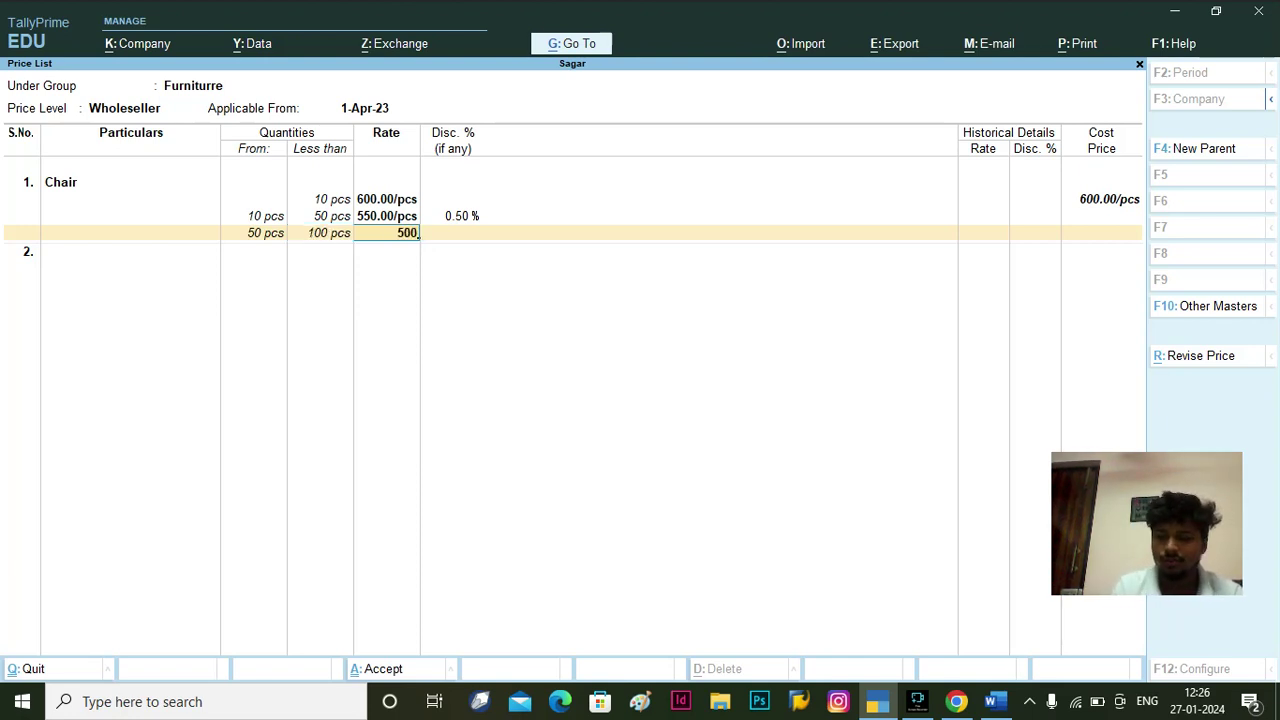
key("Return")
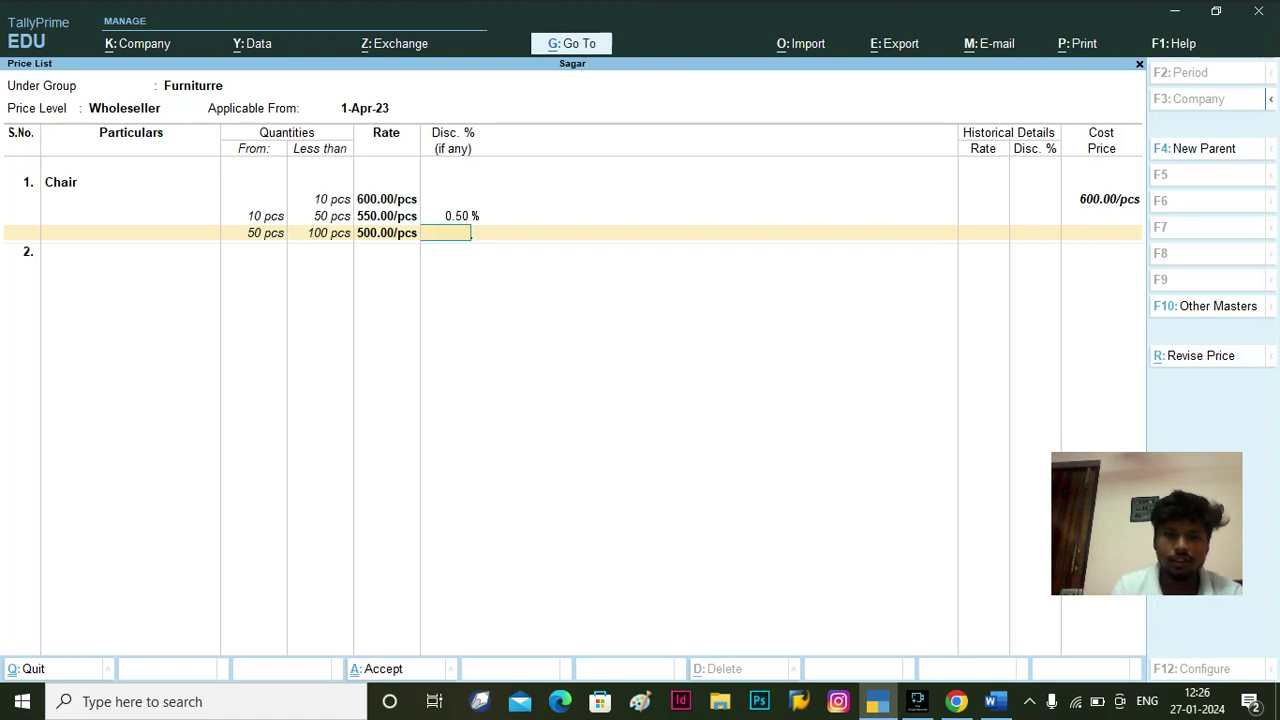
type("1")
key("Return")
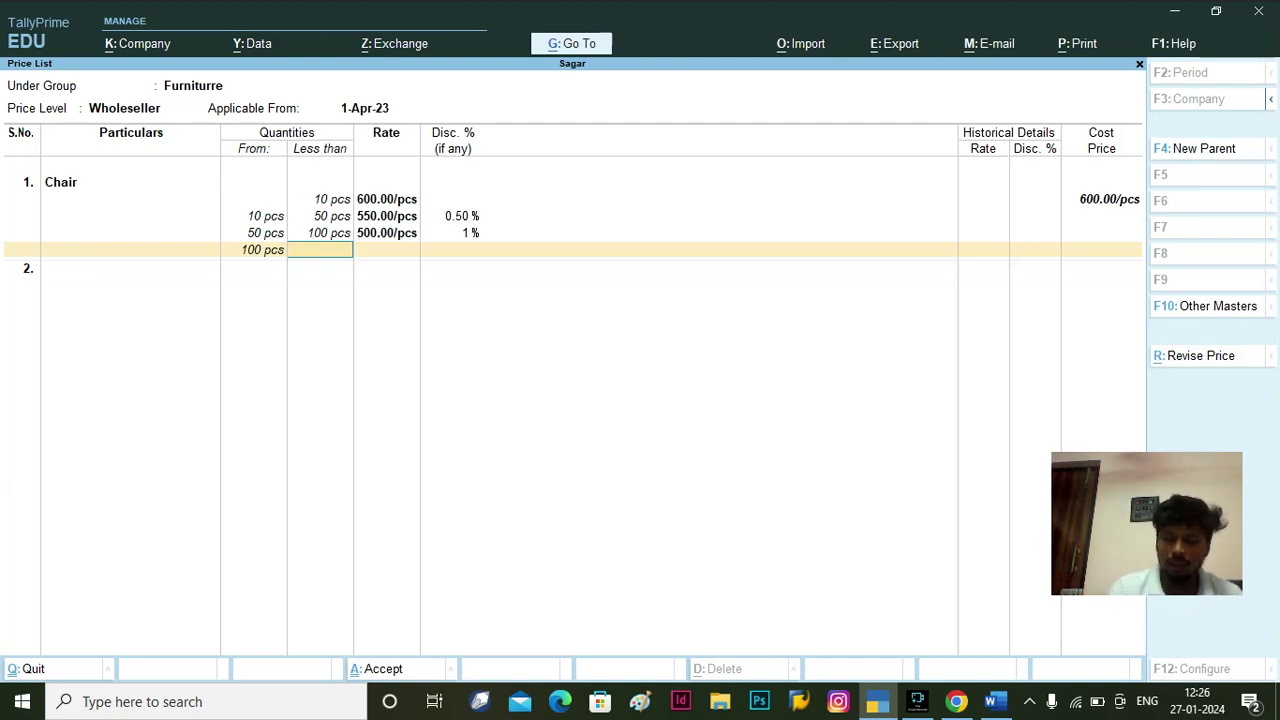
- Add a Chair price slab from 100 to less than 200 pcs at a rate of 450 with a 1.5% discount
type("200")
key("Return")
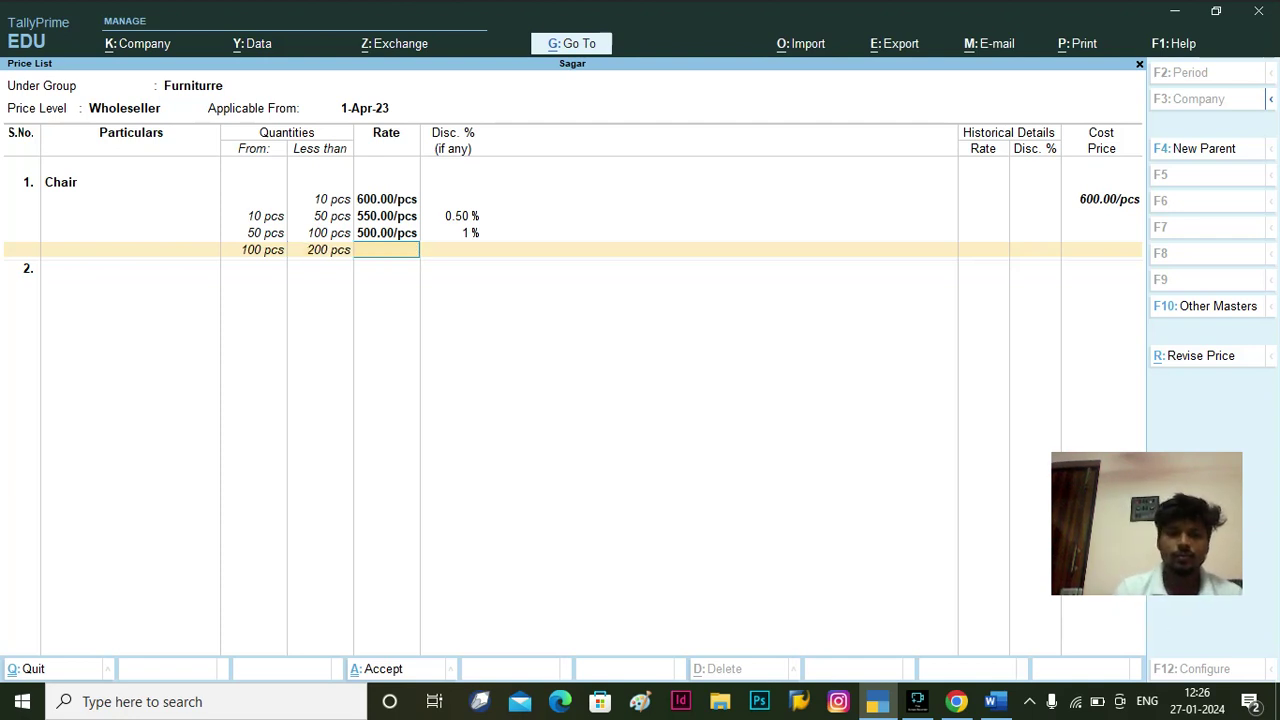
type("450")
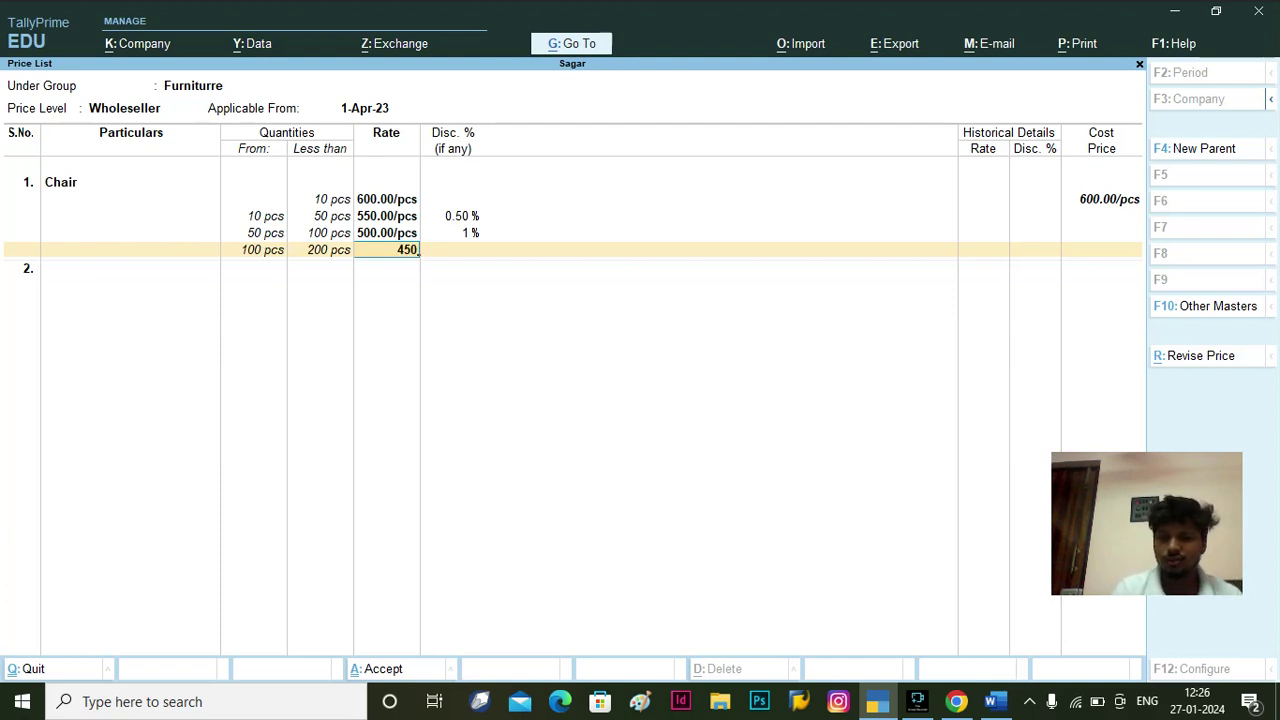
key("Return")
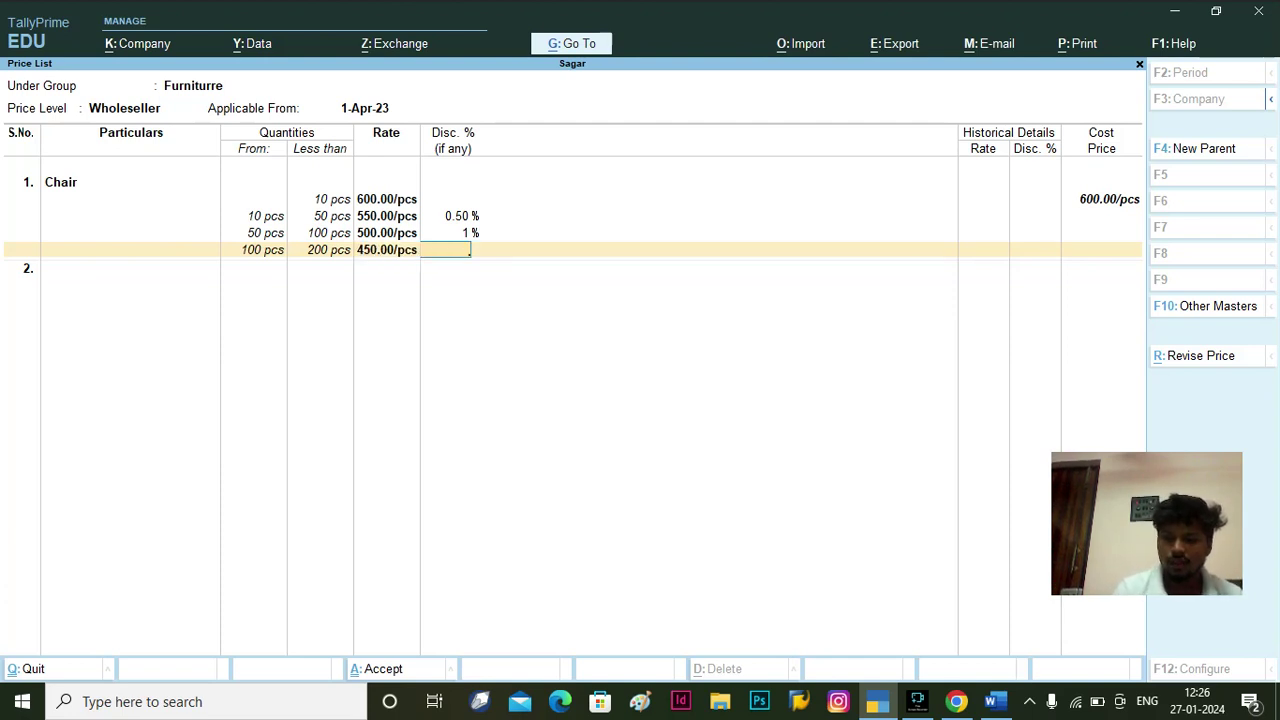
type("1.5")
key("Return")
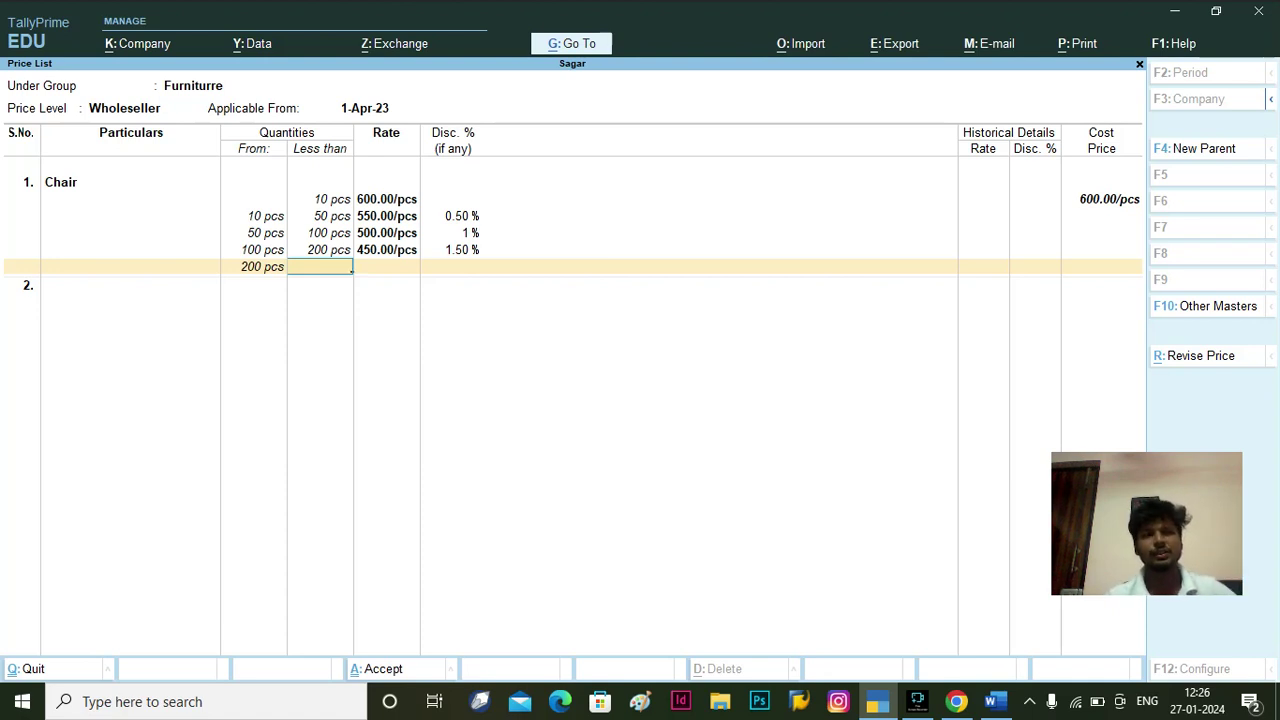
- Add an open-ended Chair price slab from 200 pcs upward at a rate of 400 with a 2% discount
key("Return")
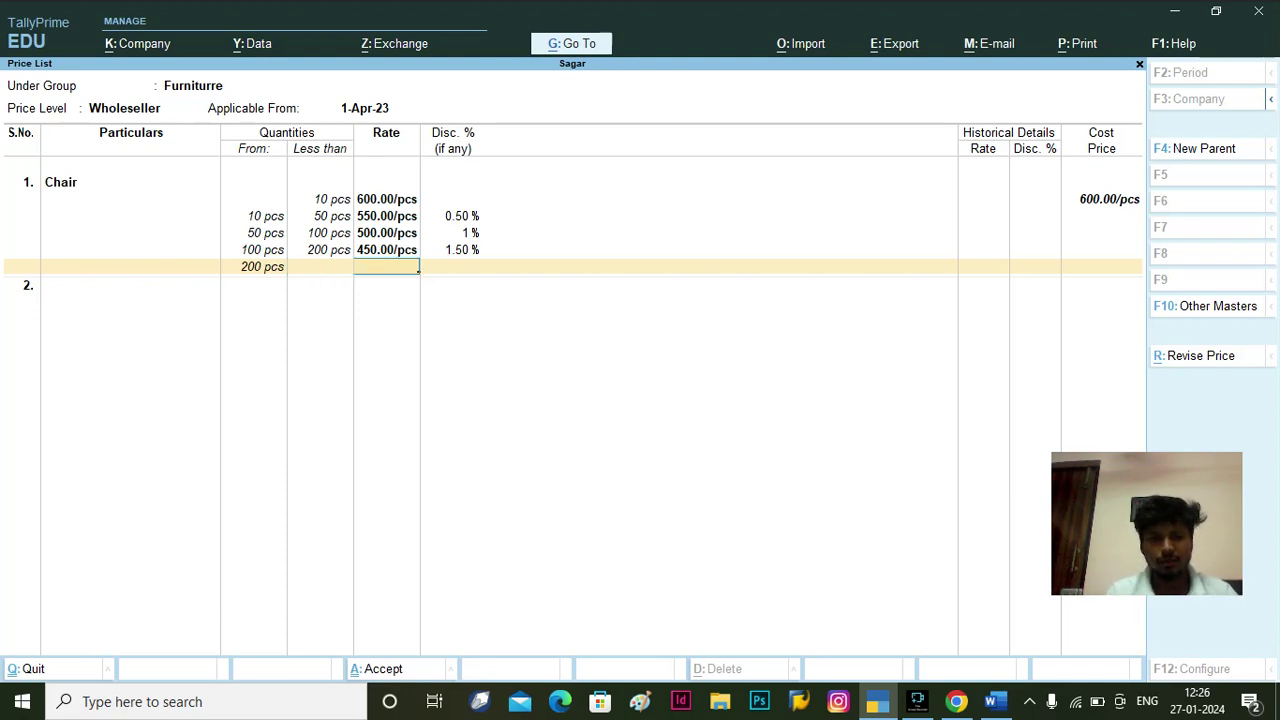
key("BackSpace")
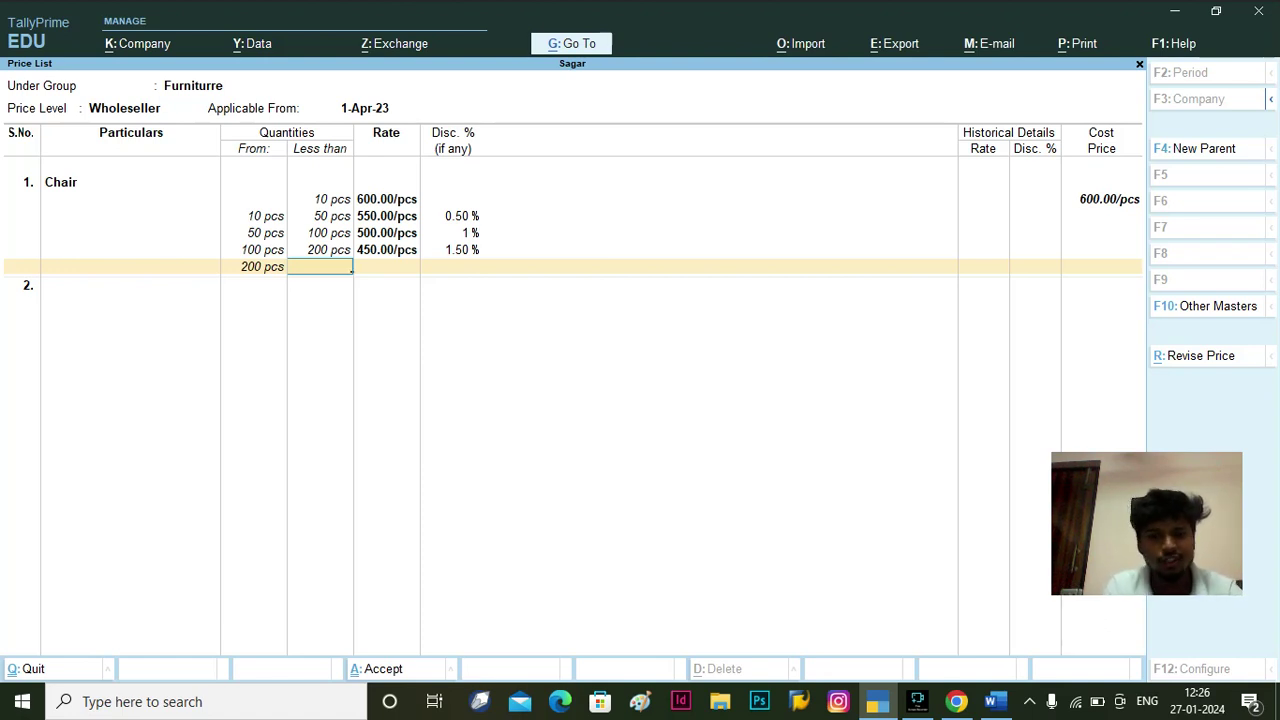
key("Return")
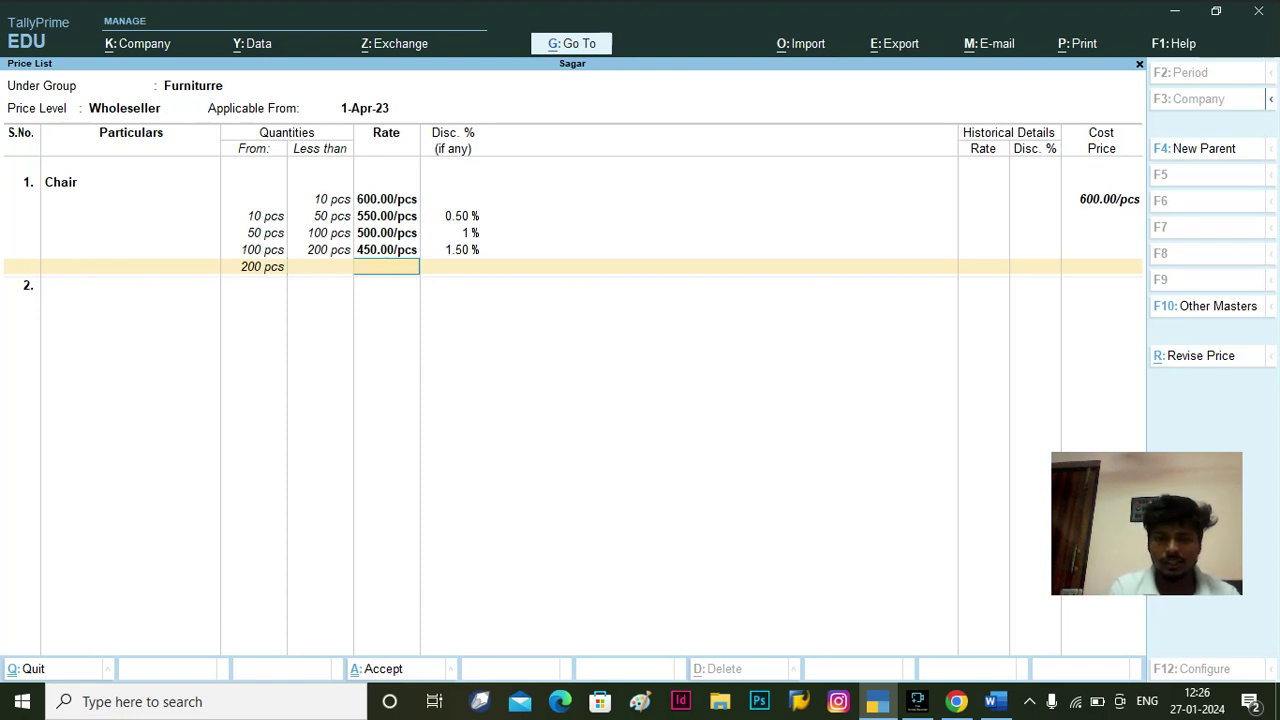
type("400")
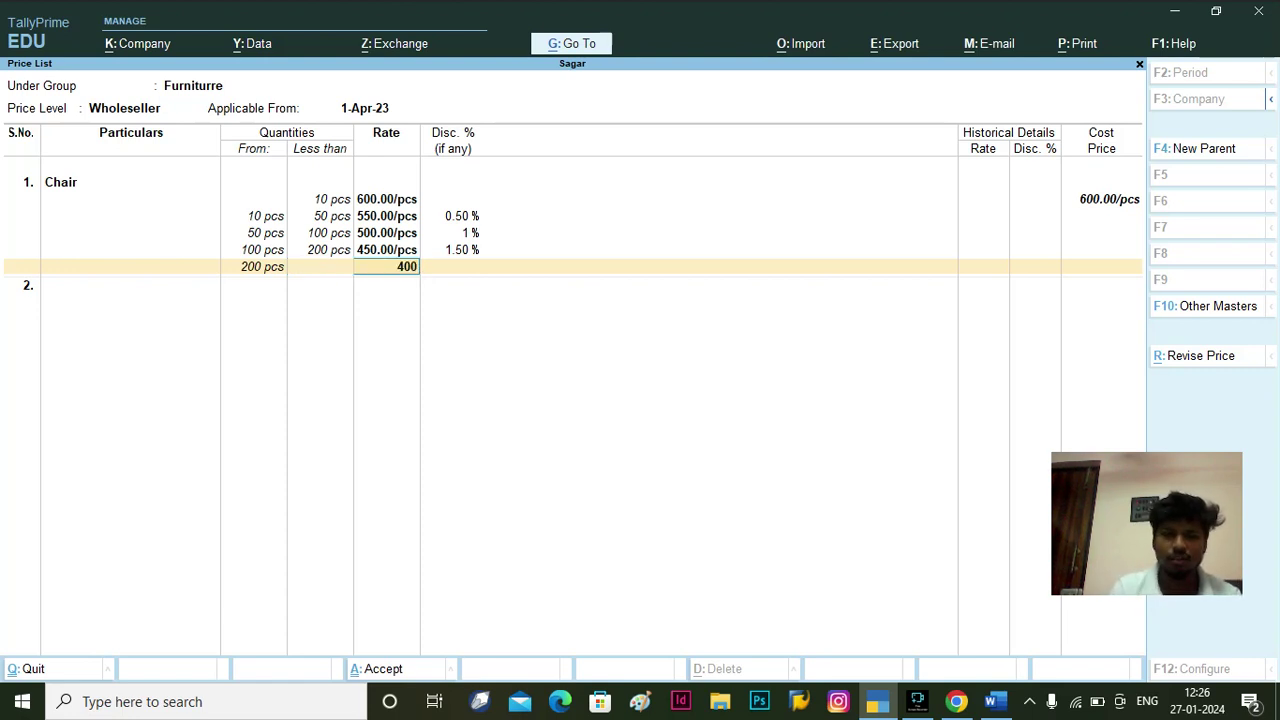
key("Return")
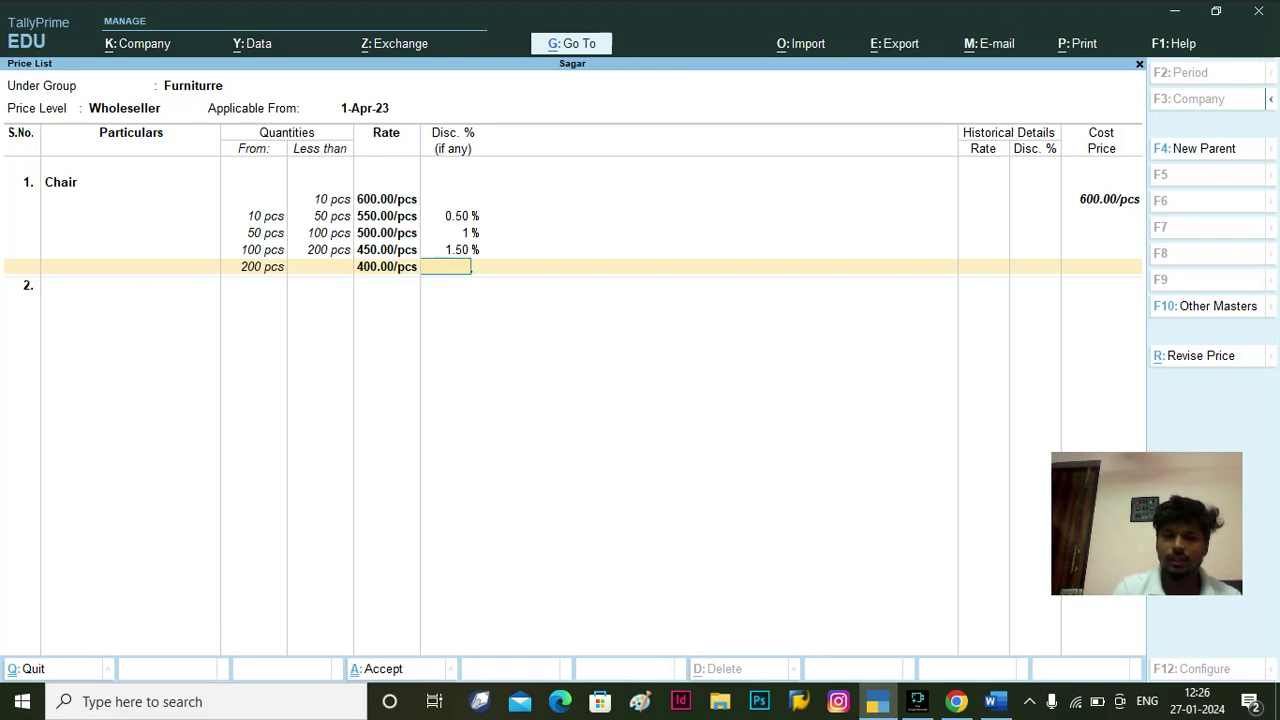
type("2")
key("Return")
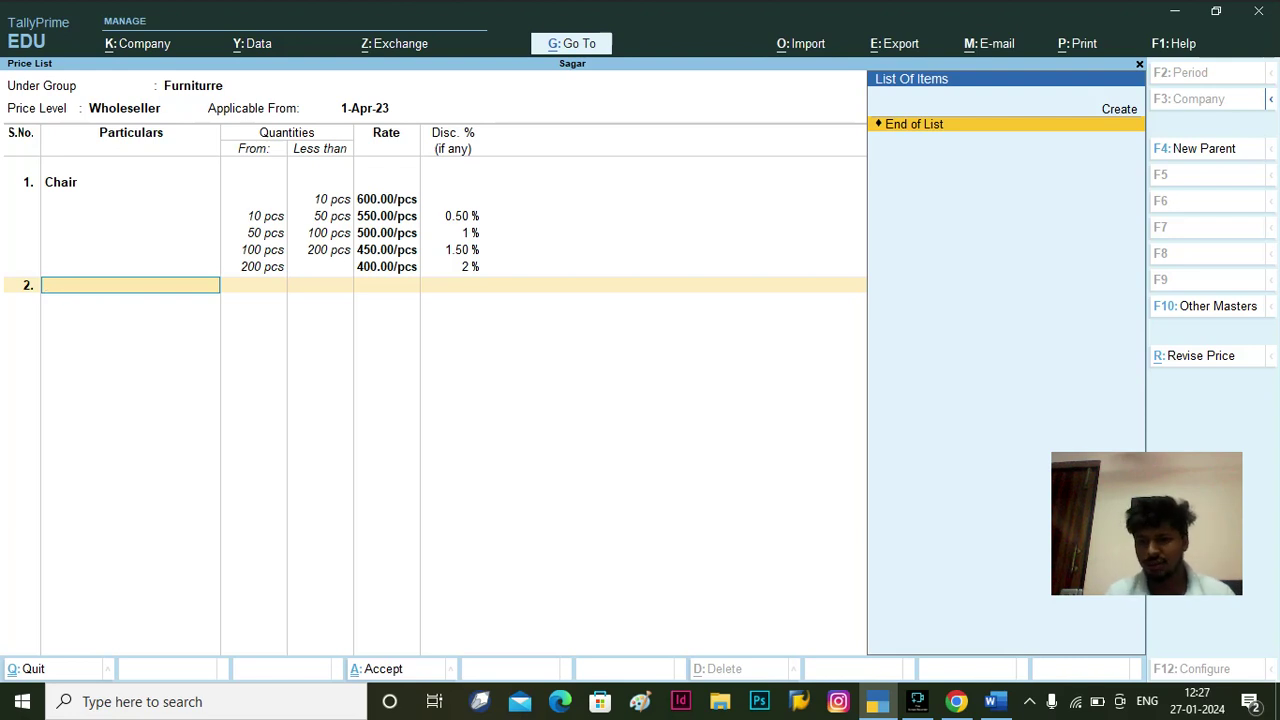
- End the item list, accept the Wholeseller price list and return to the Gateway of Tally
key("Return")
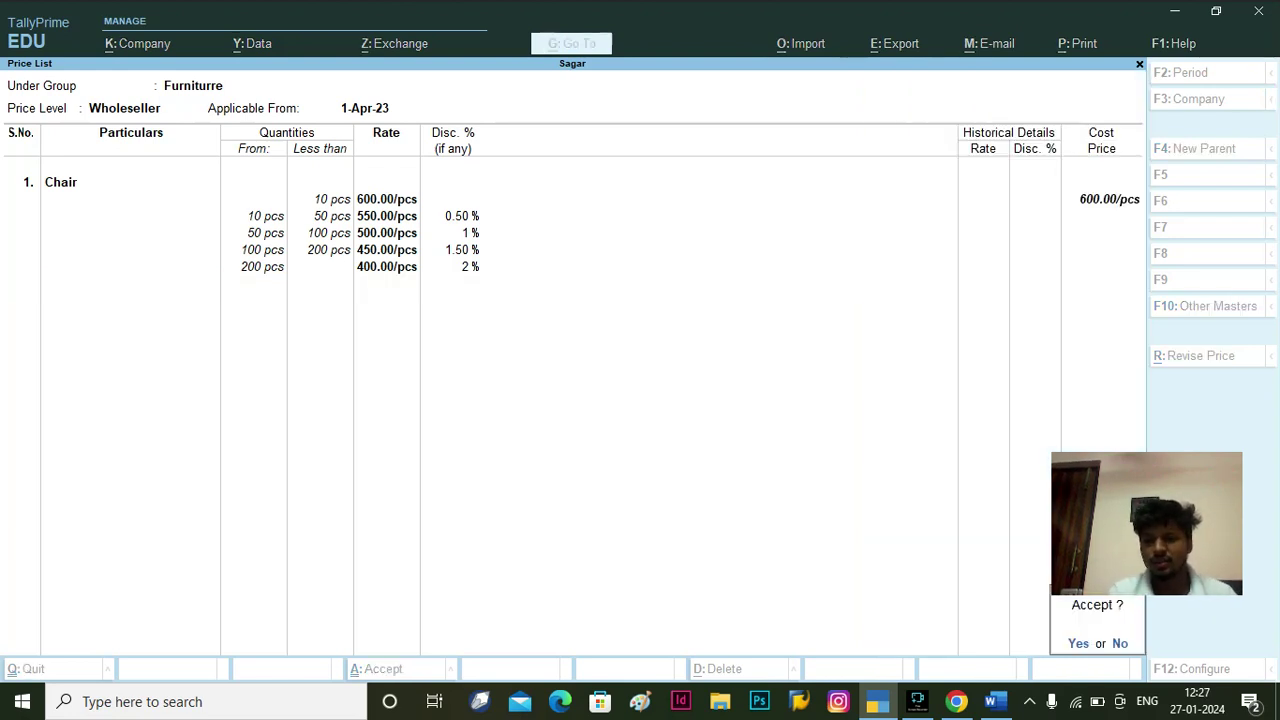
key("Return")
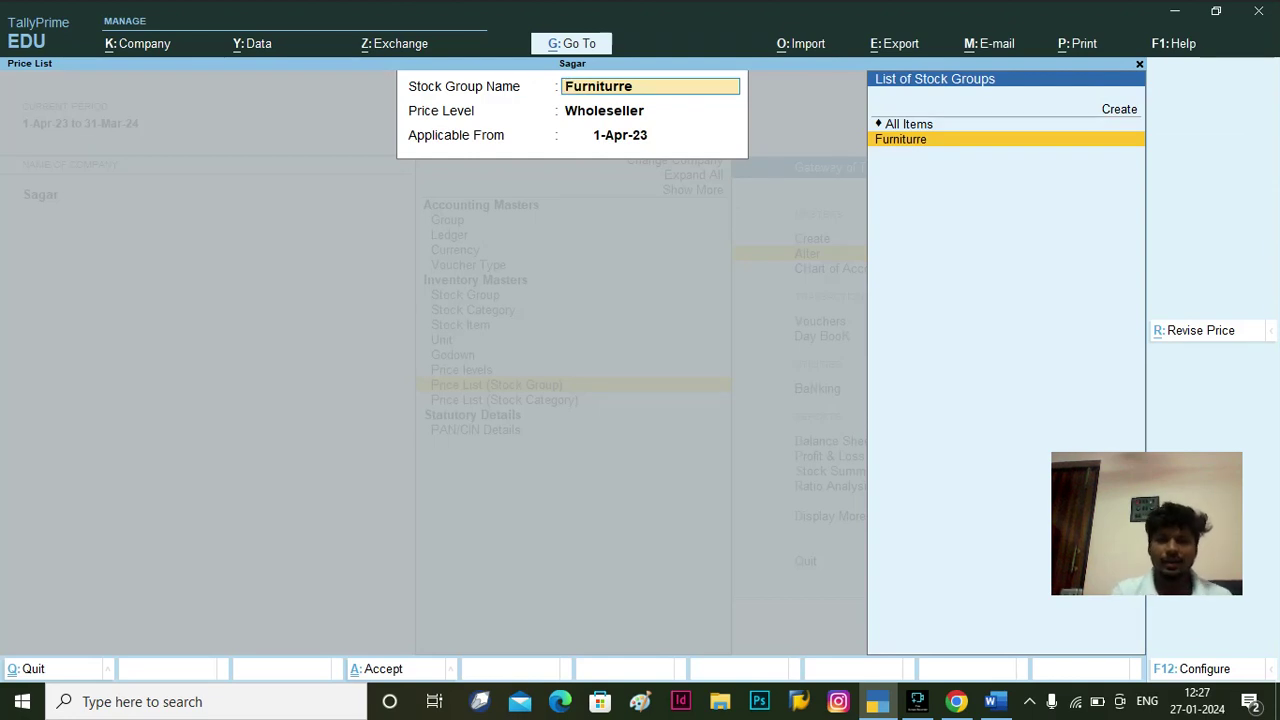
key("BackSpace")
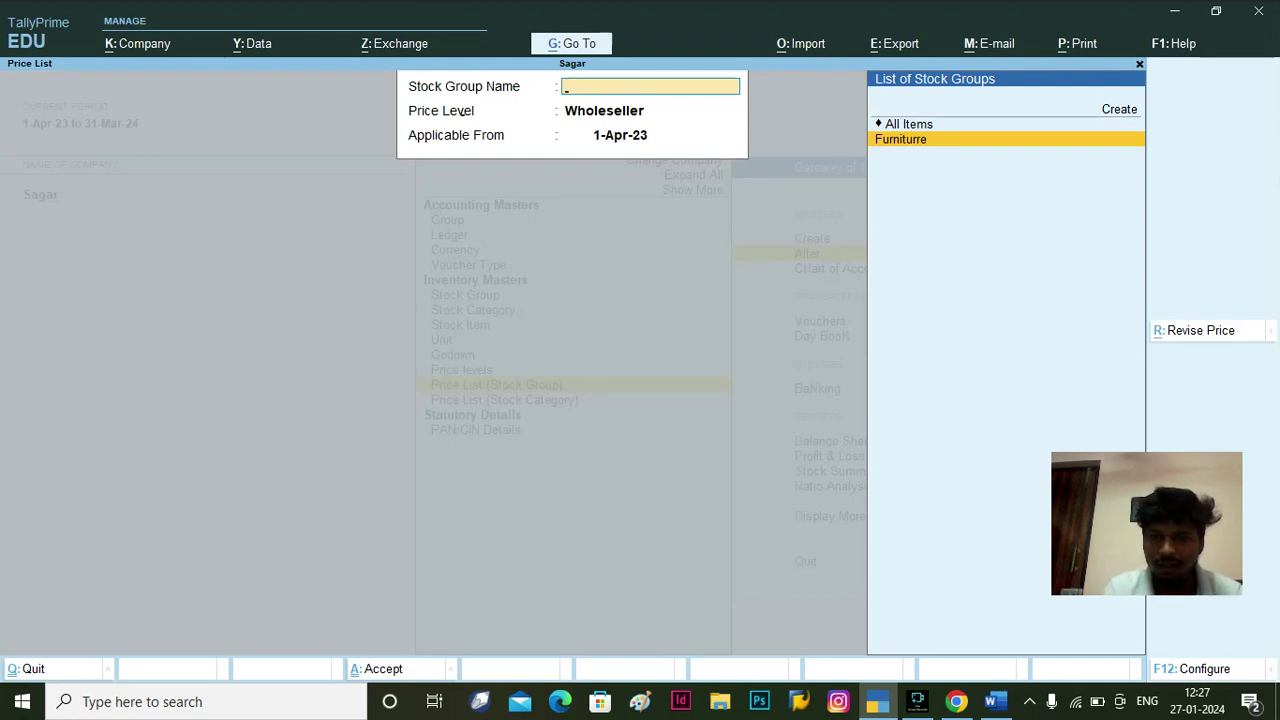
key("Escape")
key("Escape")
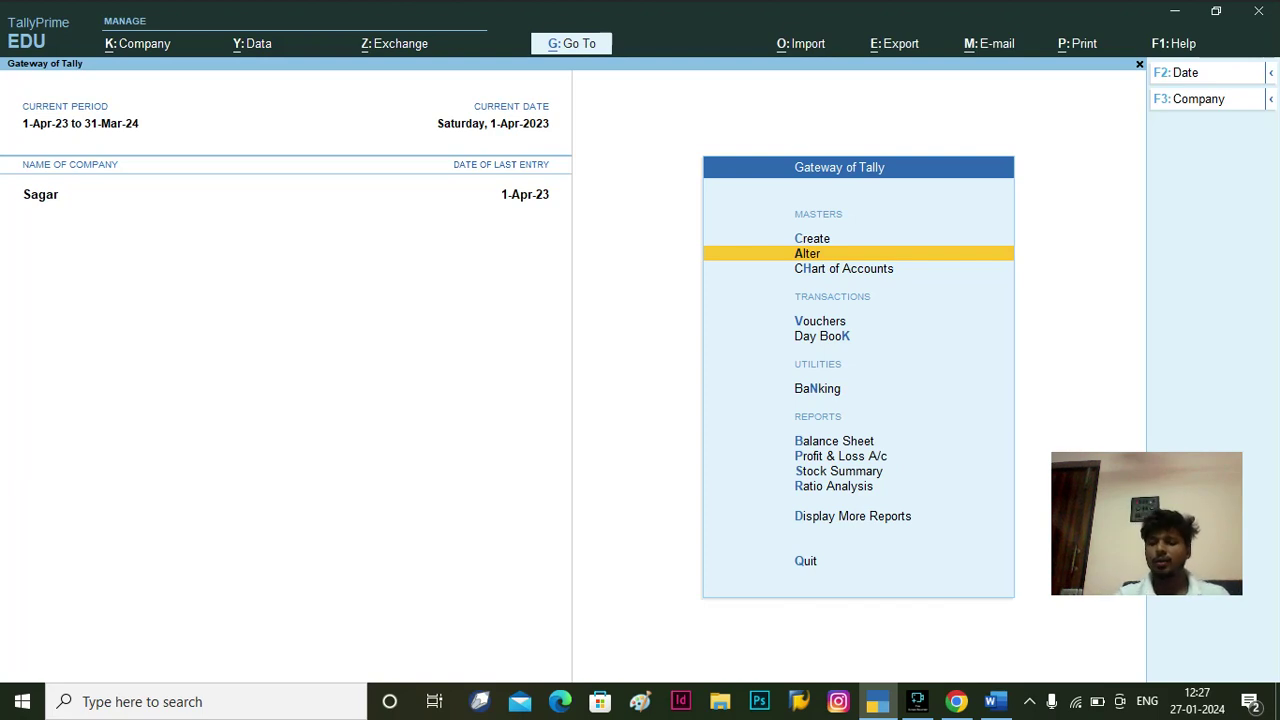
- Switch to the Word notes to check the step after the price list setup, and return to TallyPrime
key("Down")
key("Down")
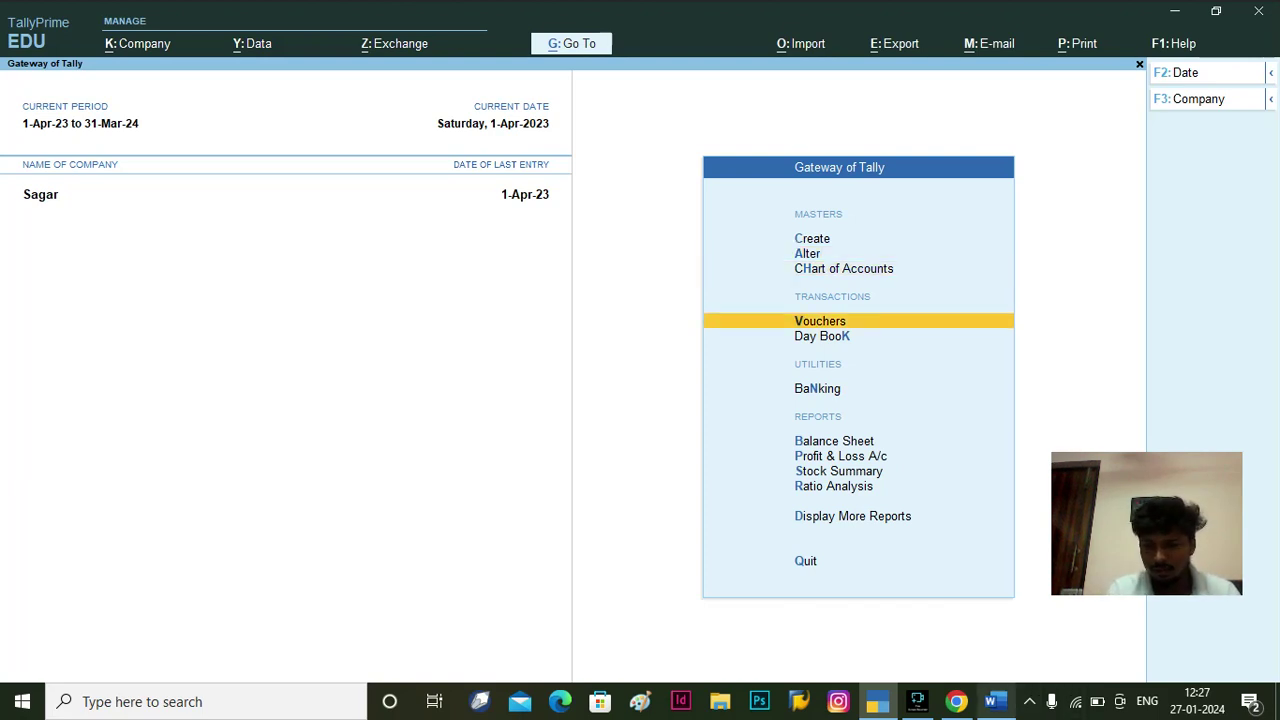
key("alt+Tab")
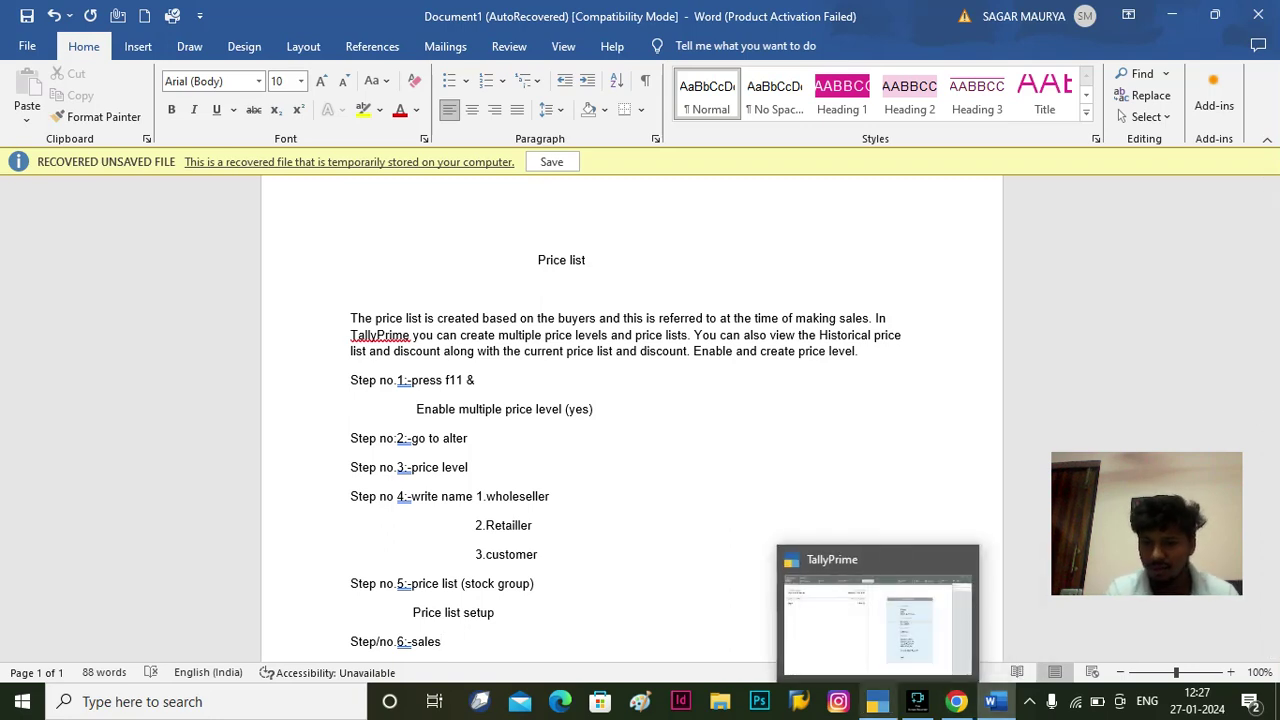
left_click(877, 701)
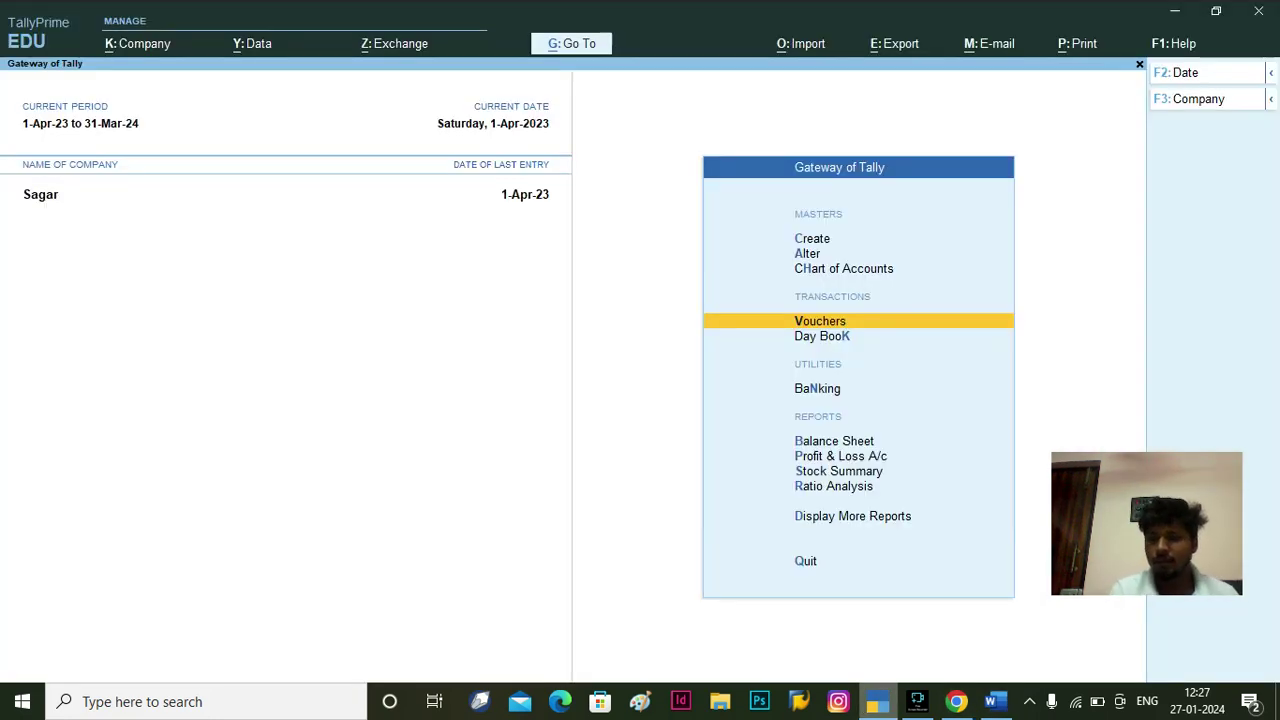
key("Return")
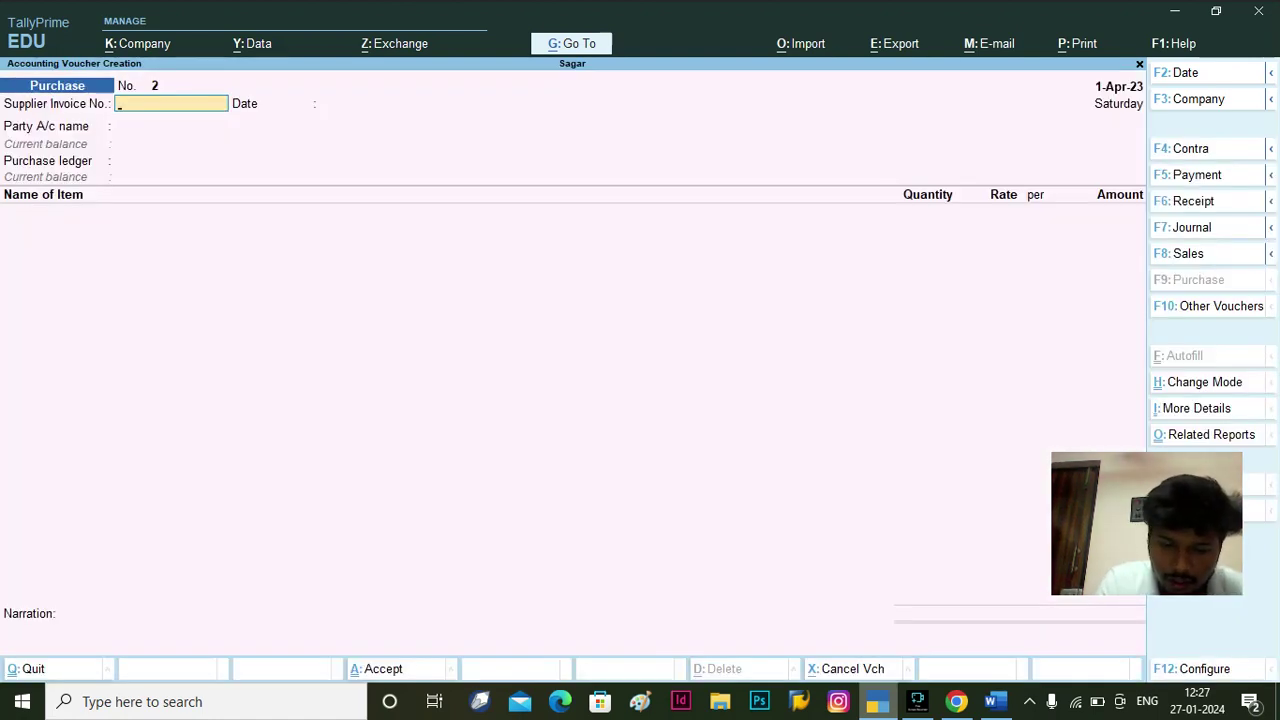
key("F8")
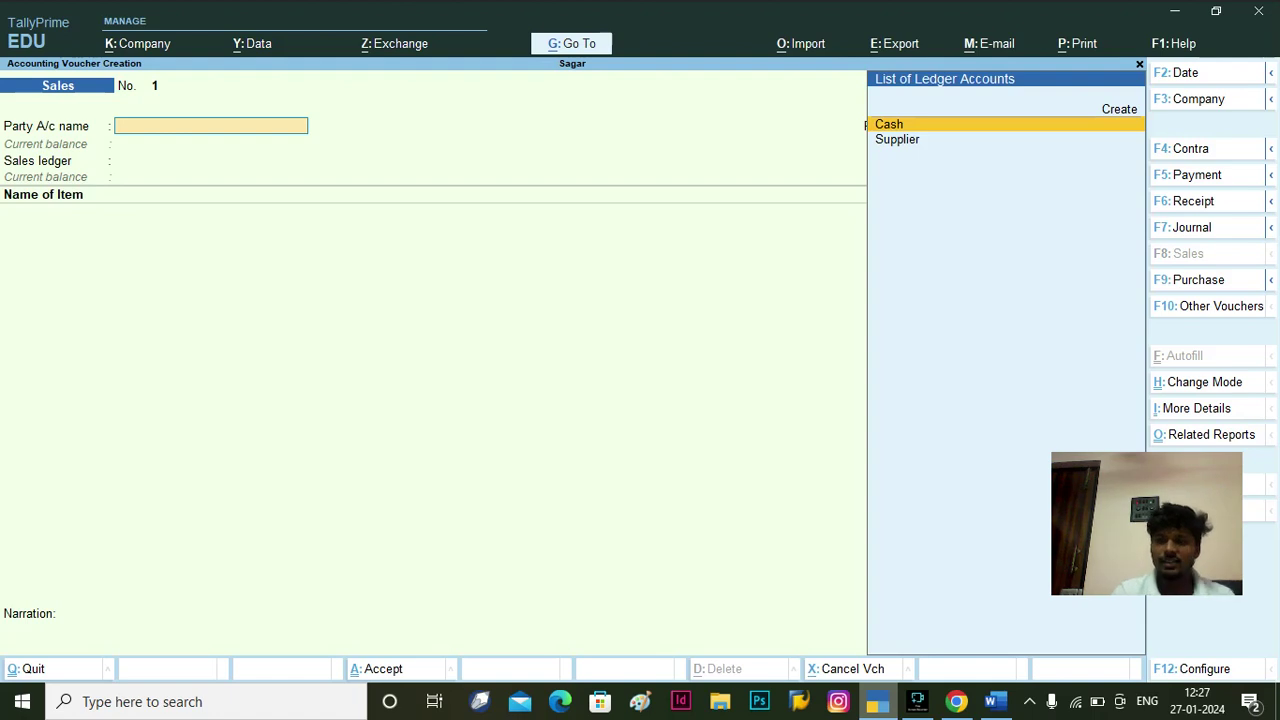
key("Up")
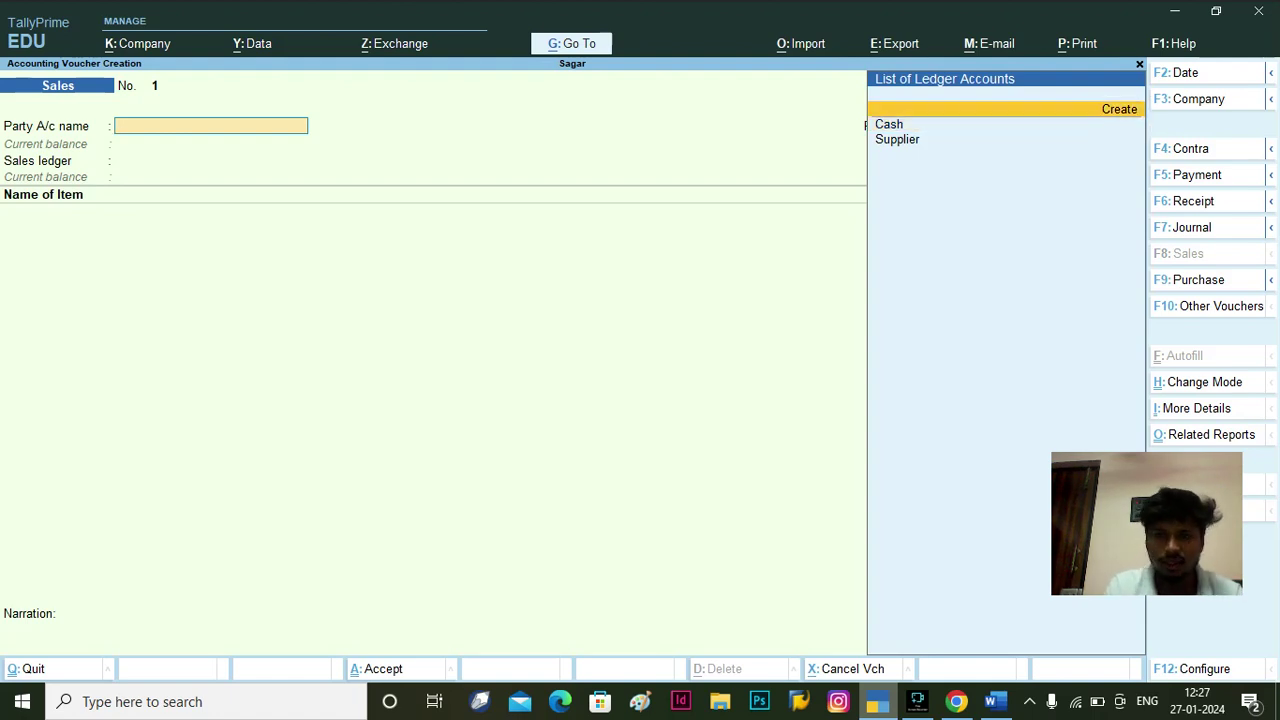
key("Escape")
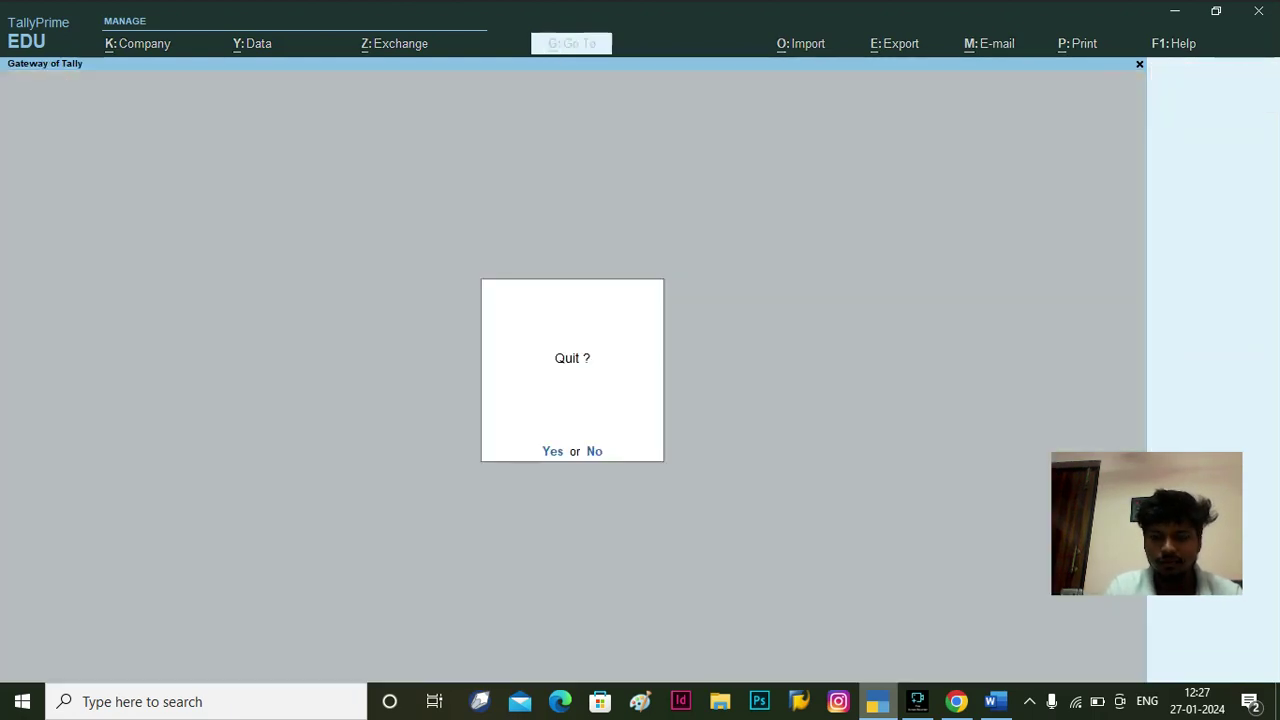
key("y")
- Open the Customer ledger for alteration
key("Down")
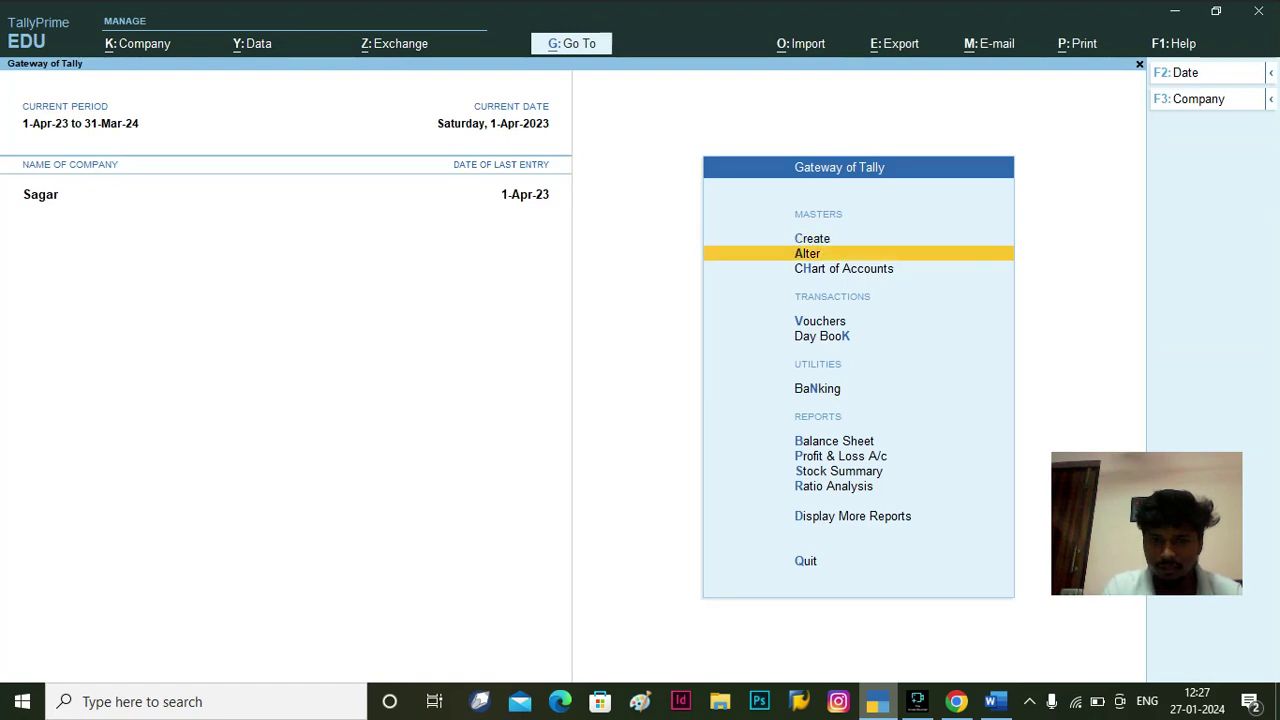
key("Return")
key("Down")
key("Return")
key("Down")
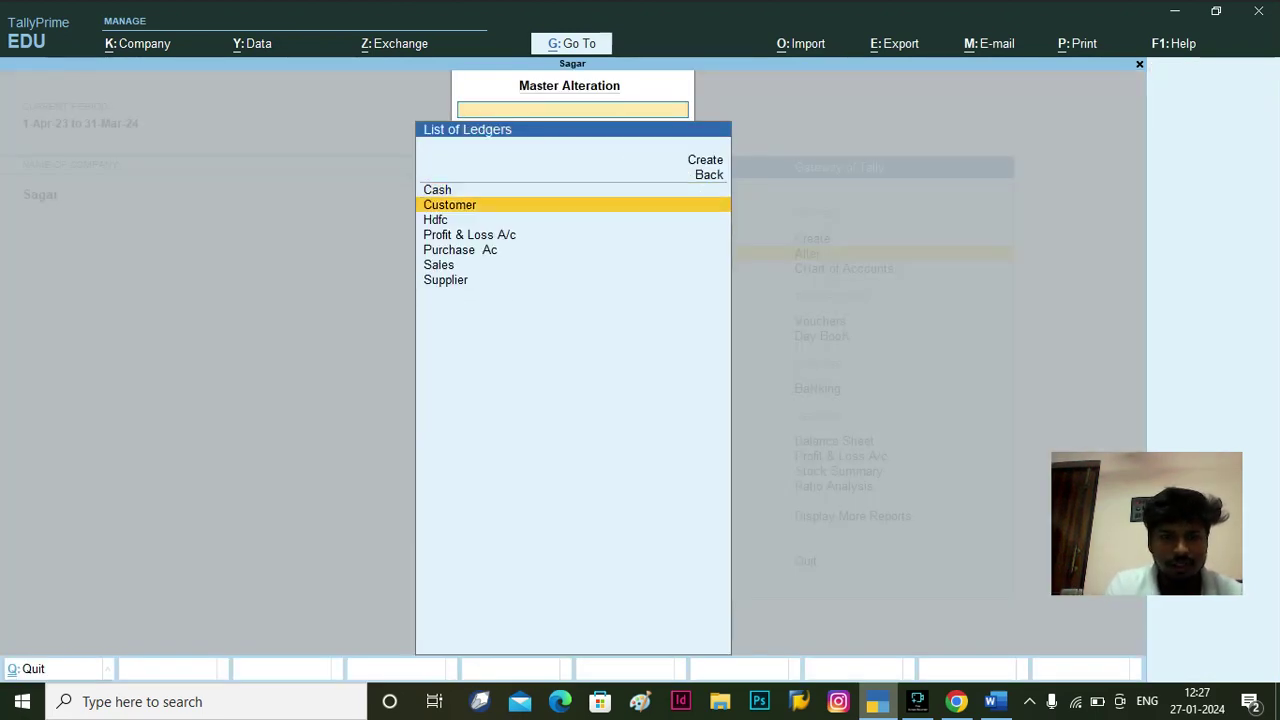
key("Return")
- Place the Customer ledger under the Sundry Debtors group, save it and leave the ledger list
key("Return")
key("Return")
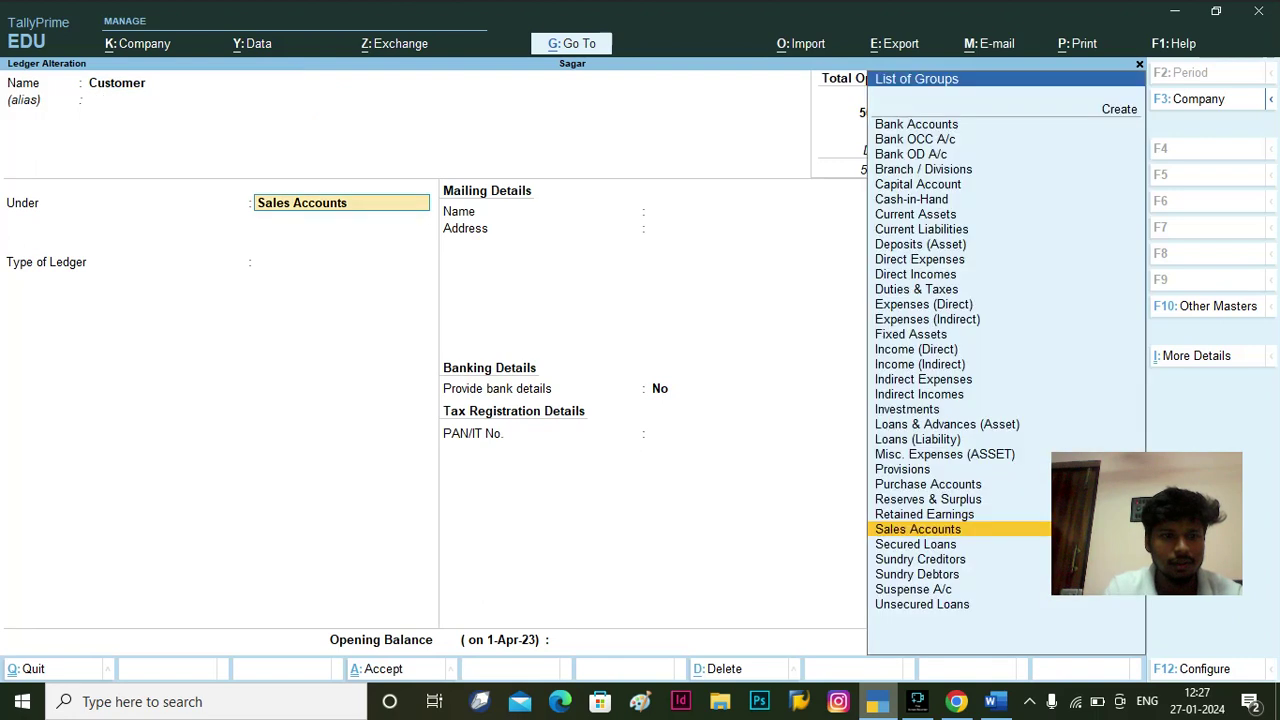
type("s")
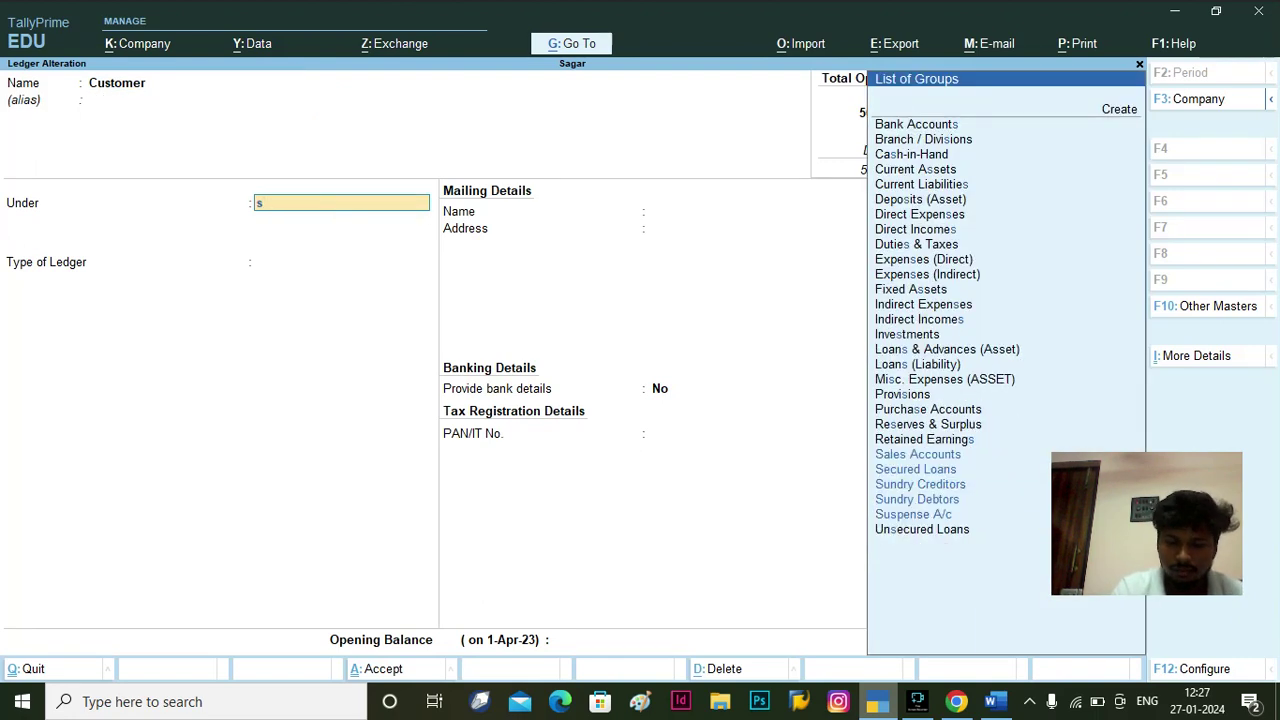
type("un")
key("Down")
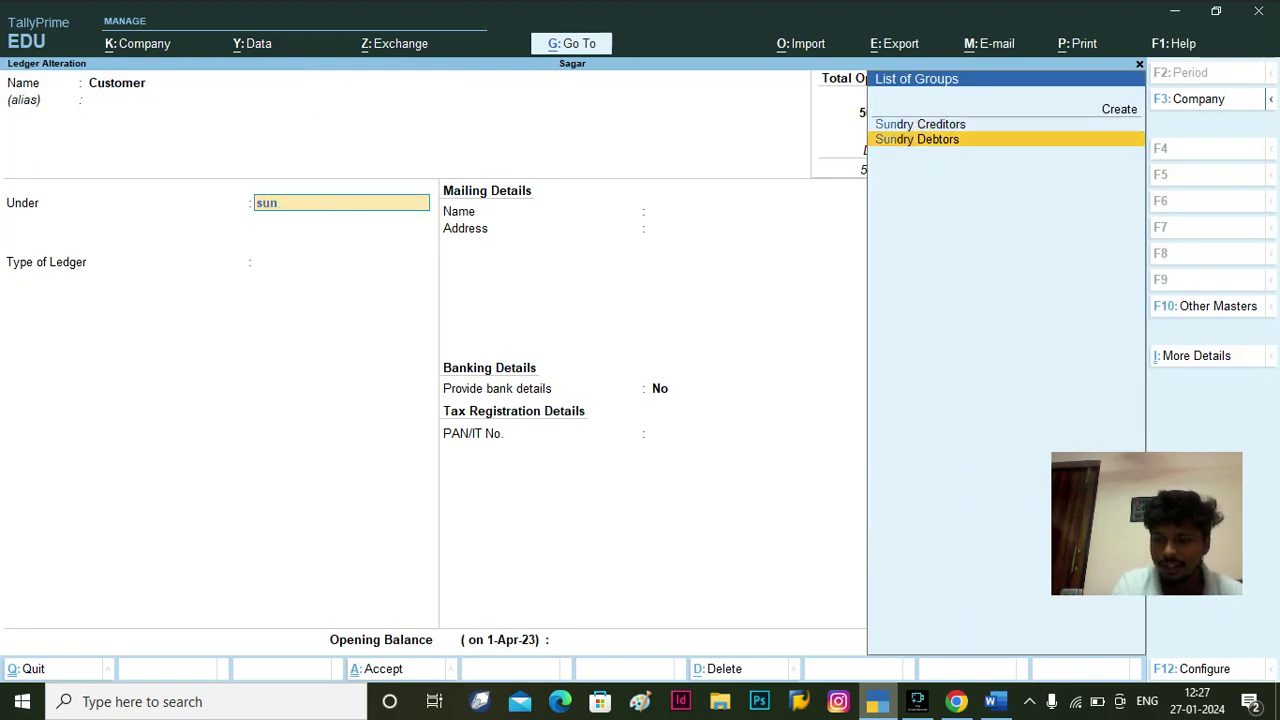
key("Return")
key("Return")
key("Return")
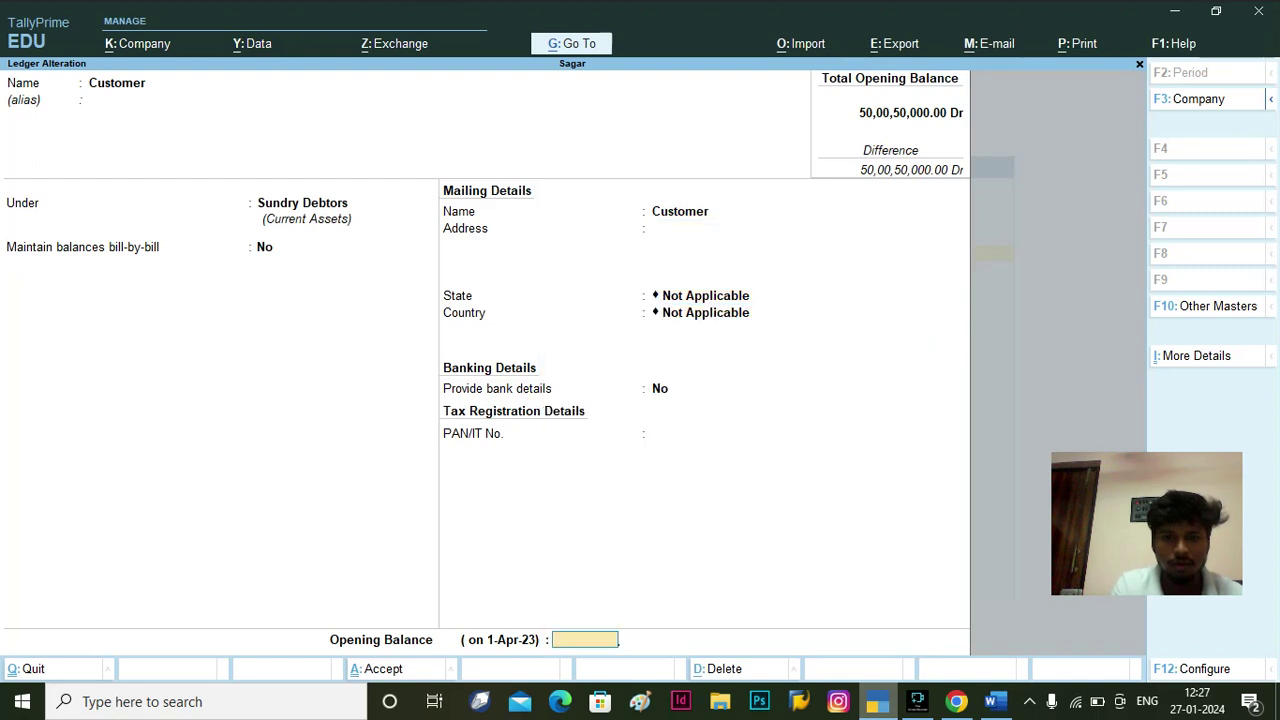
key("Return")
key("Return")
key("Escape")
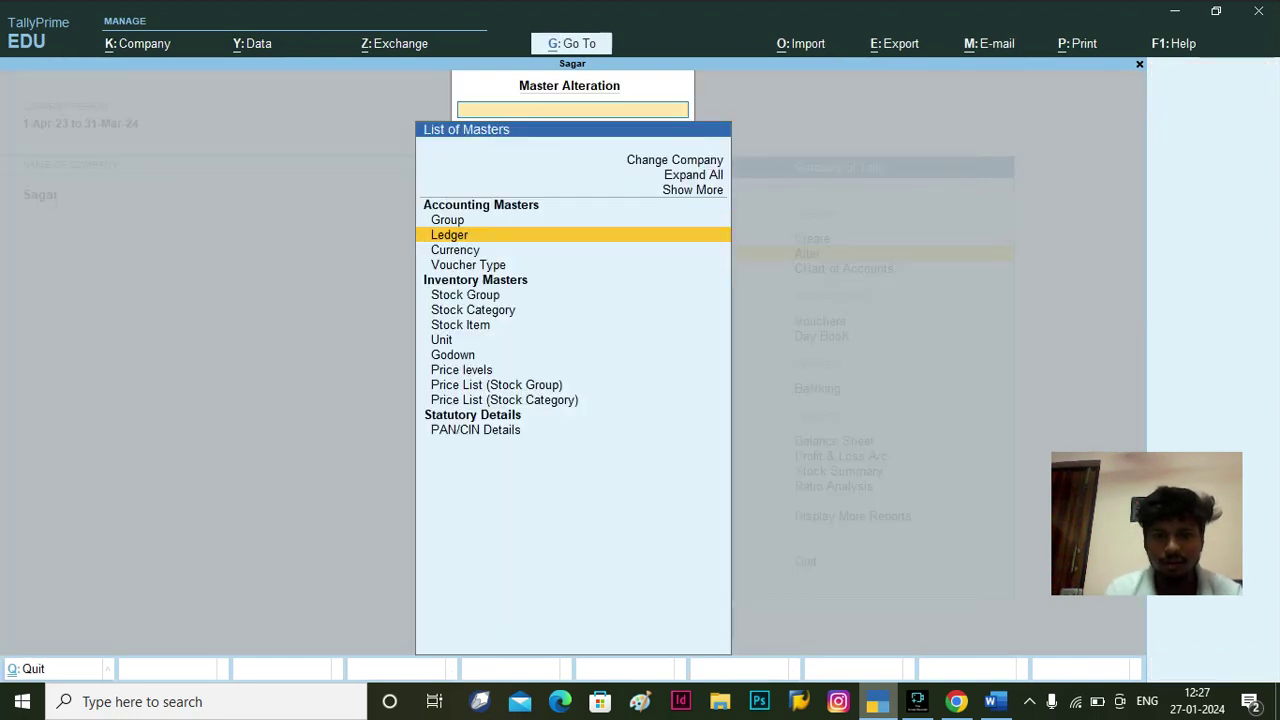
- Return to the Gateway of Tally and open a new Sales voucher
key("Escape")
key("Down")
key("Down")
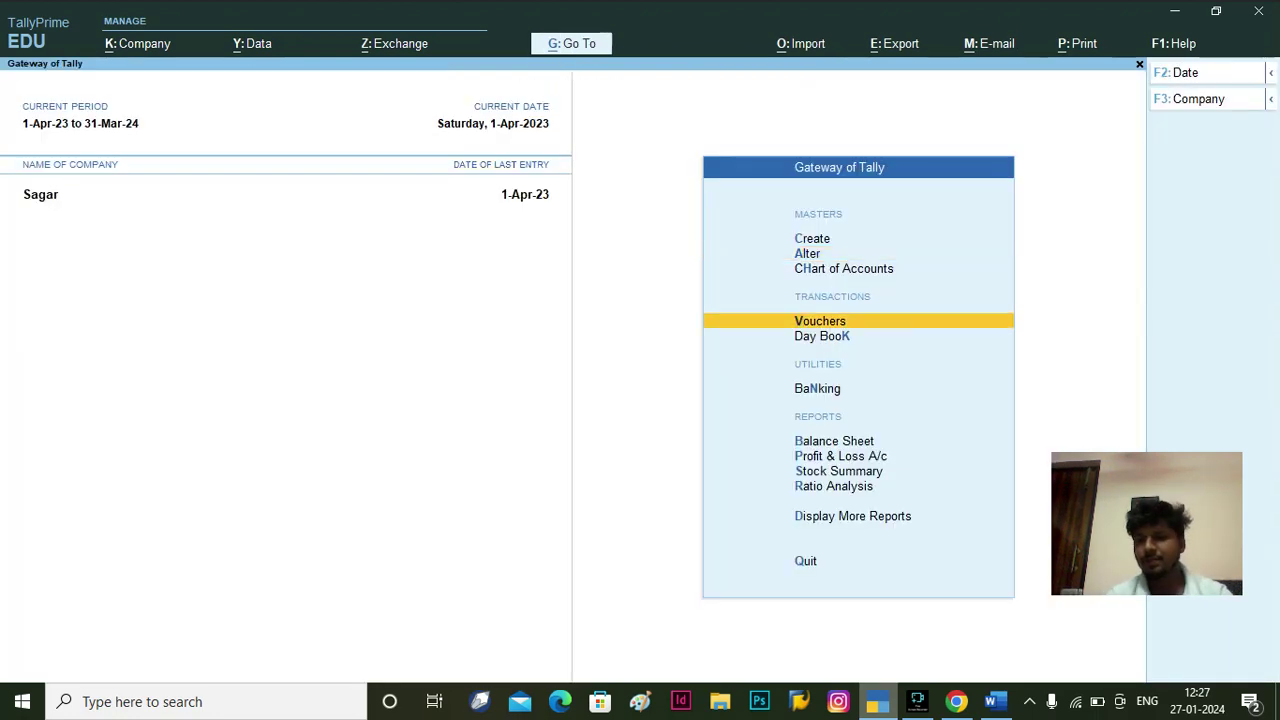
key("Return")
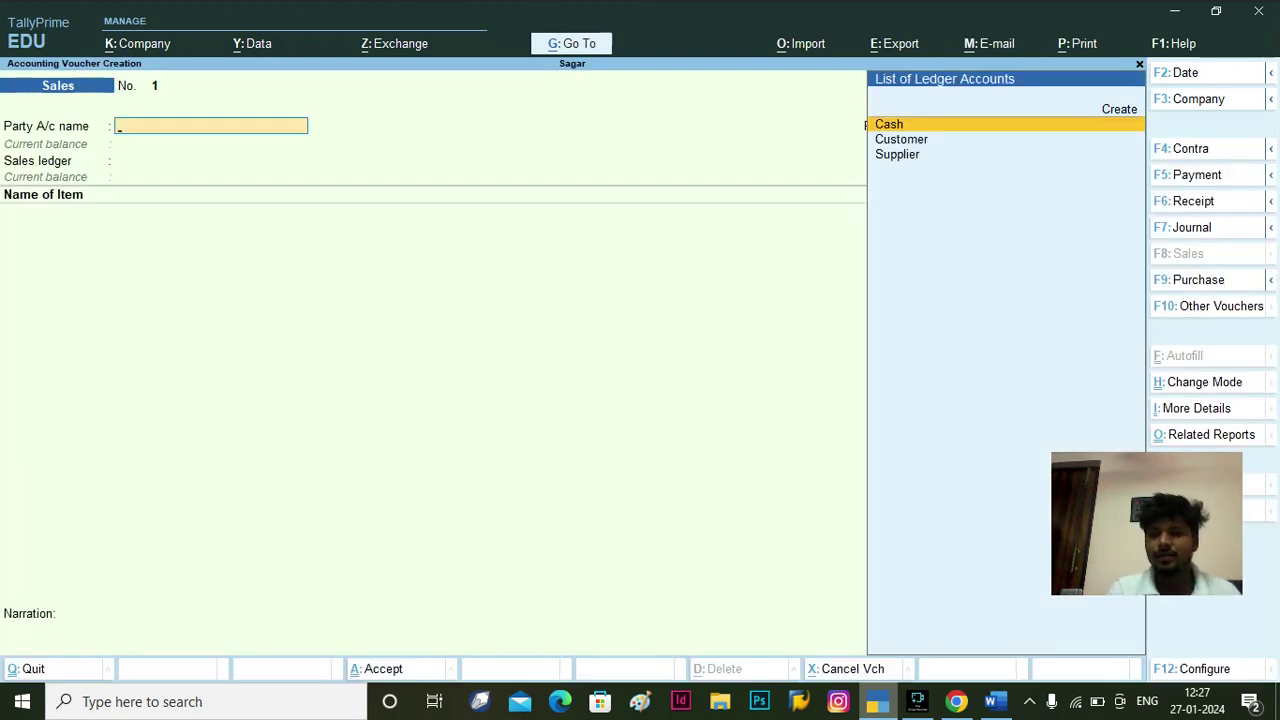
- Choose Customer as the party account of the sales voucher and leave all dispatch details blank
key("Down")
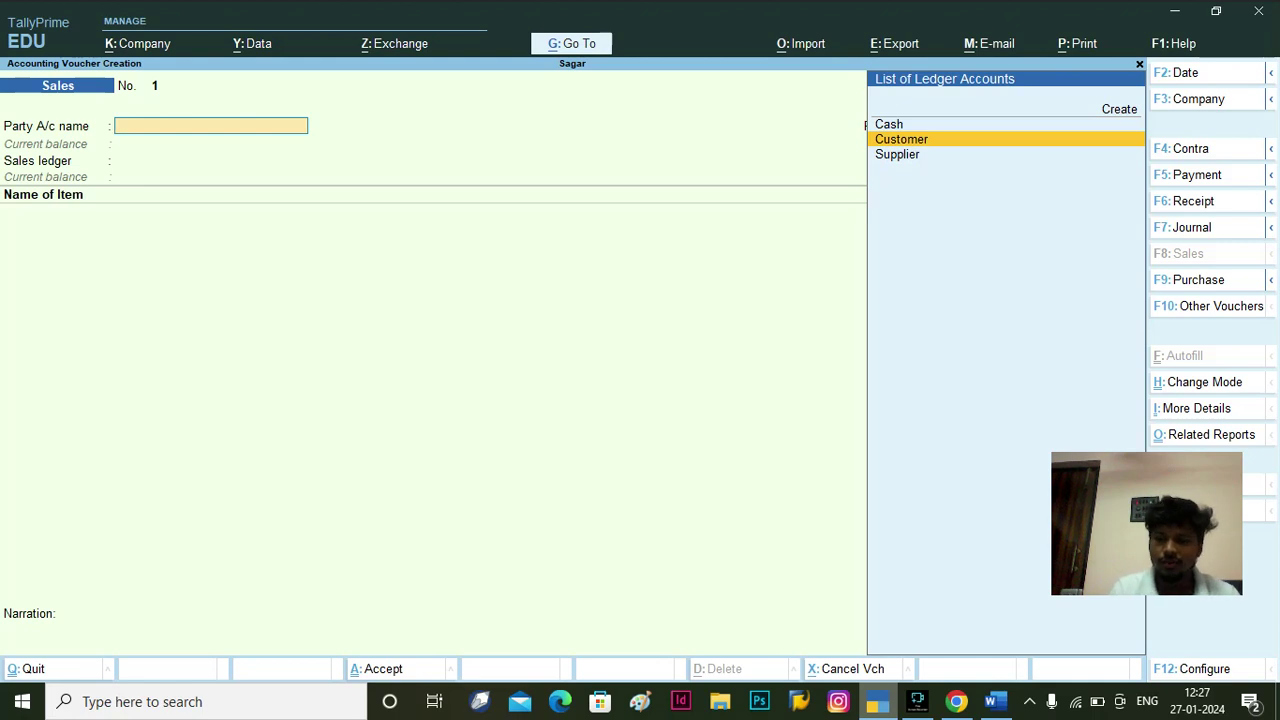
key("Return")
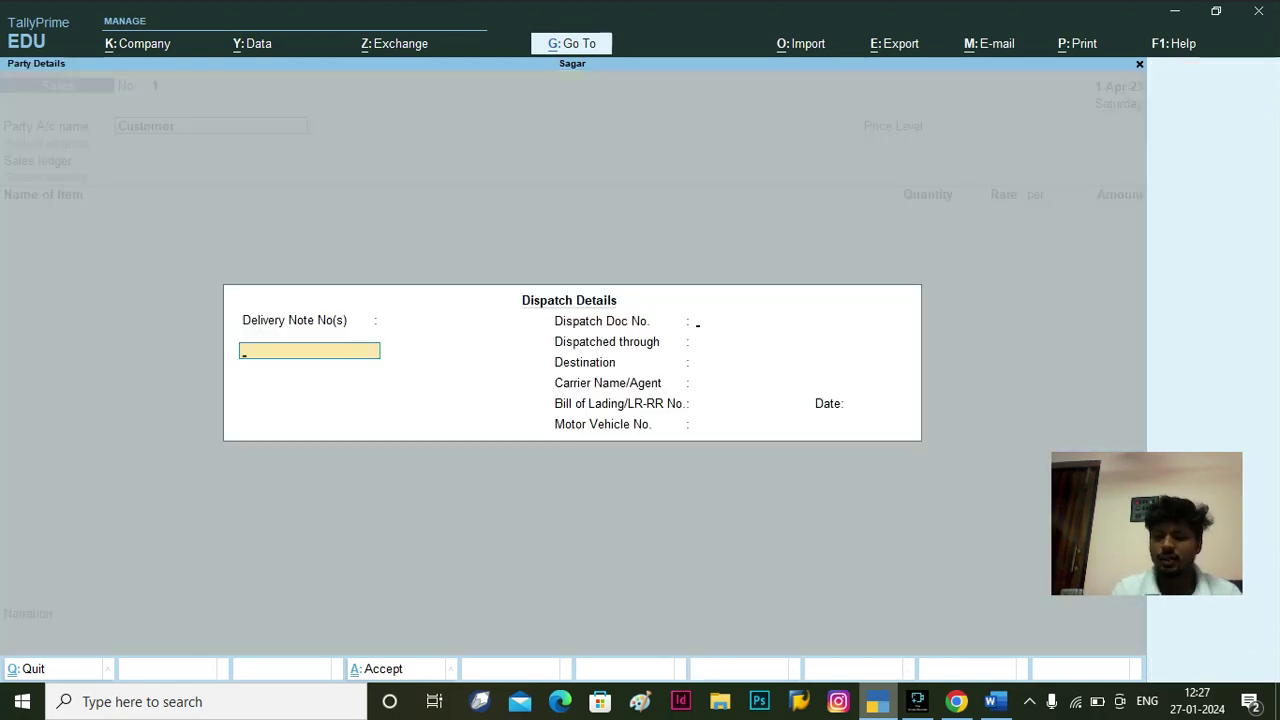
key("Return")
key("Return")
key("Return")
key("Return")
key("Return")
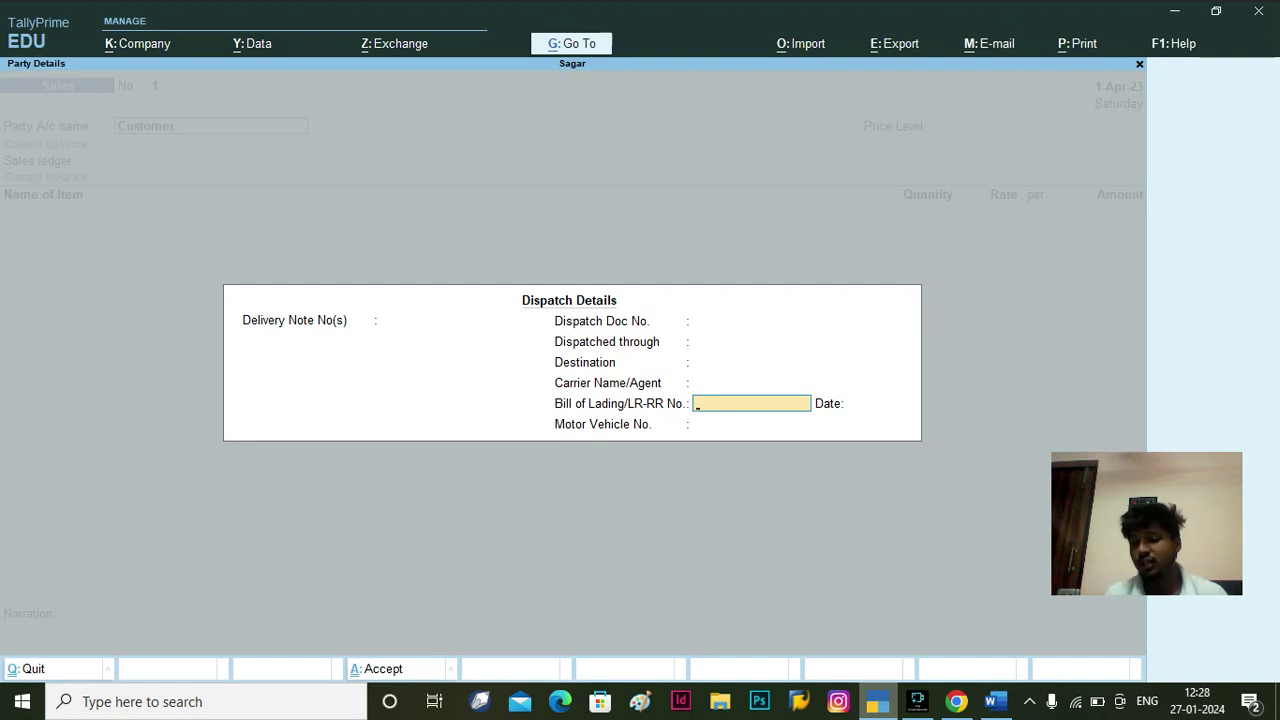
key("Return")
key("Return")
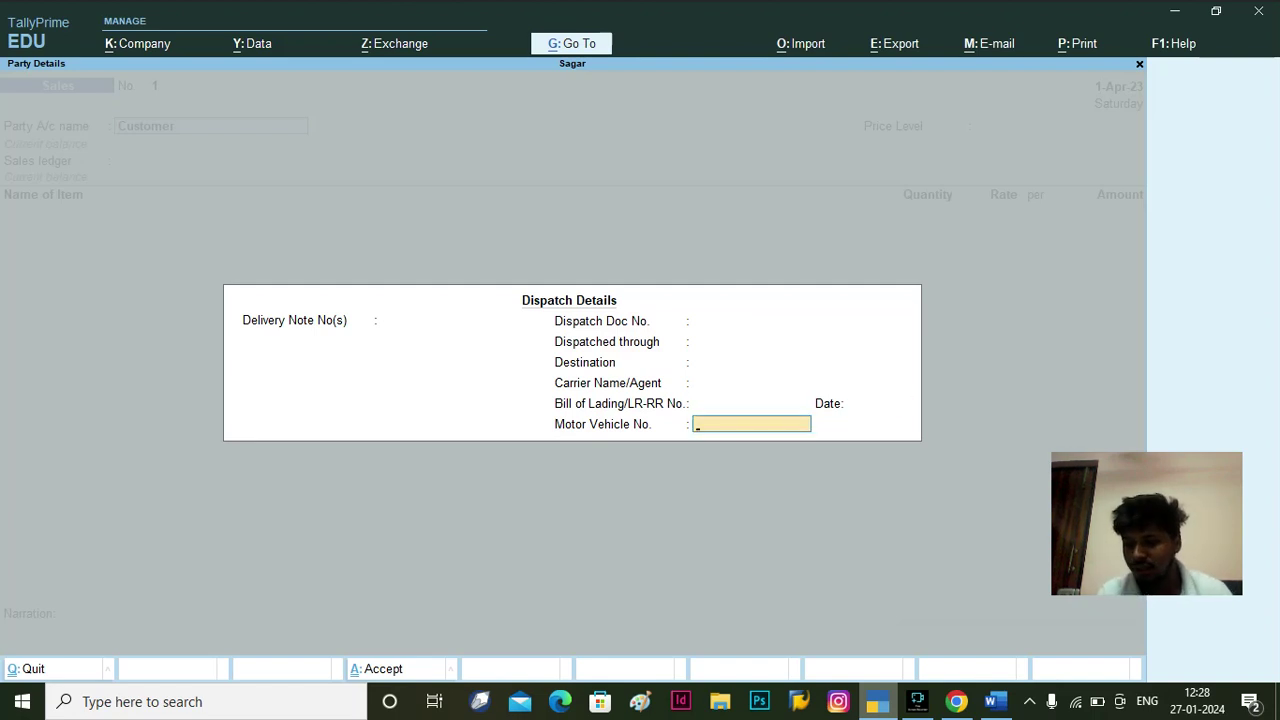
key("Return")
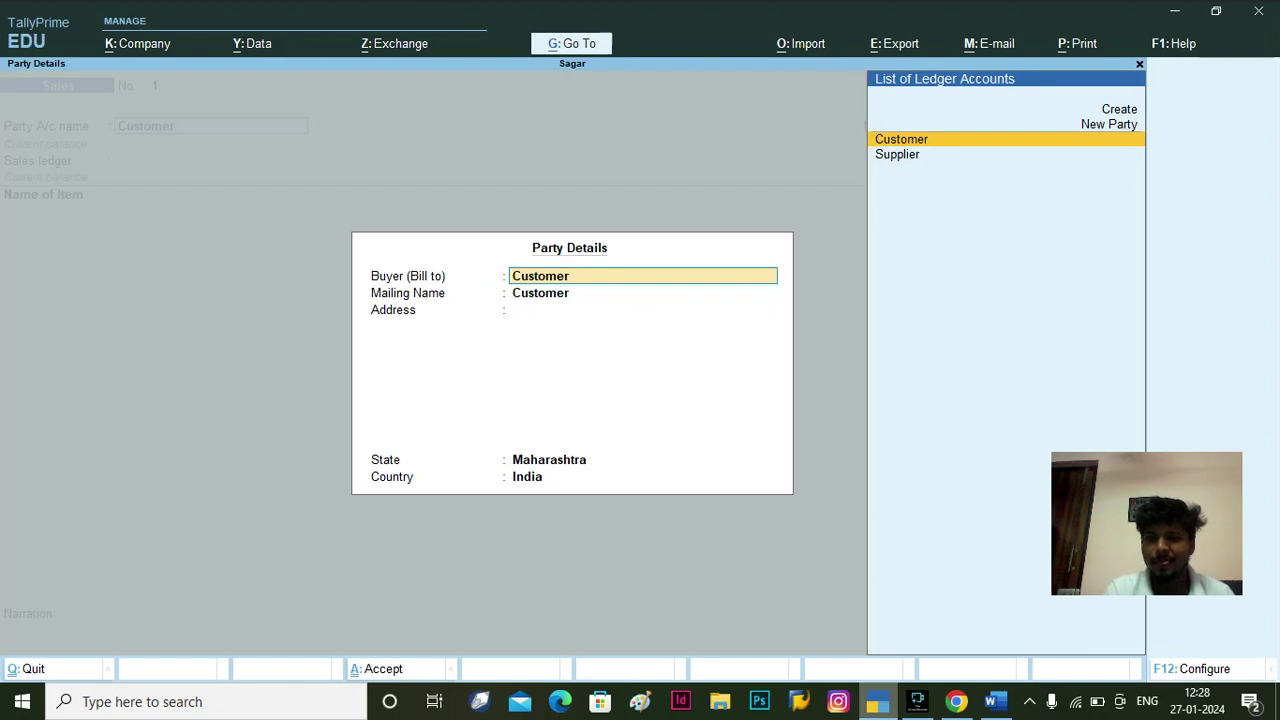
- Accept the Customer party details with Maharashtra as the state and India as the country
key("Return")
key("Return")
key("Return")
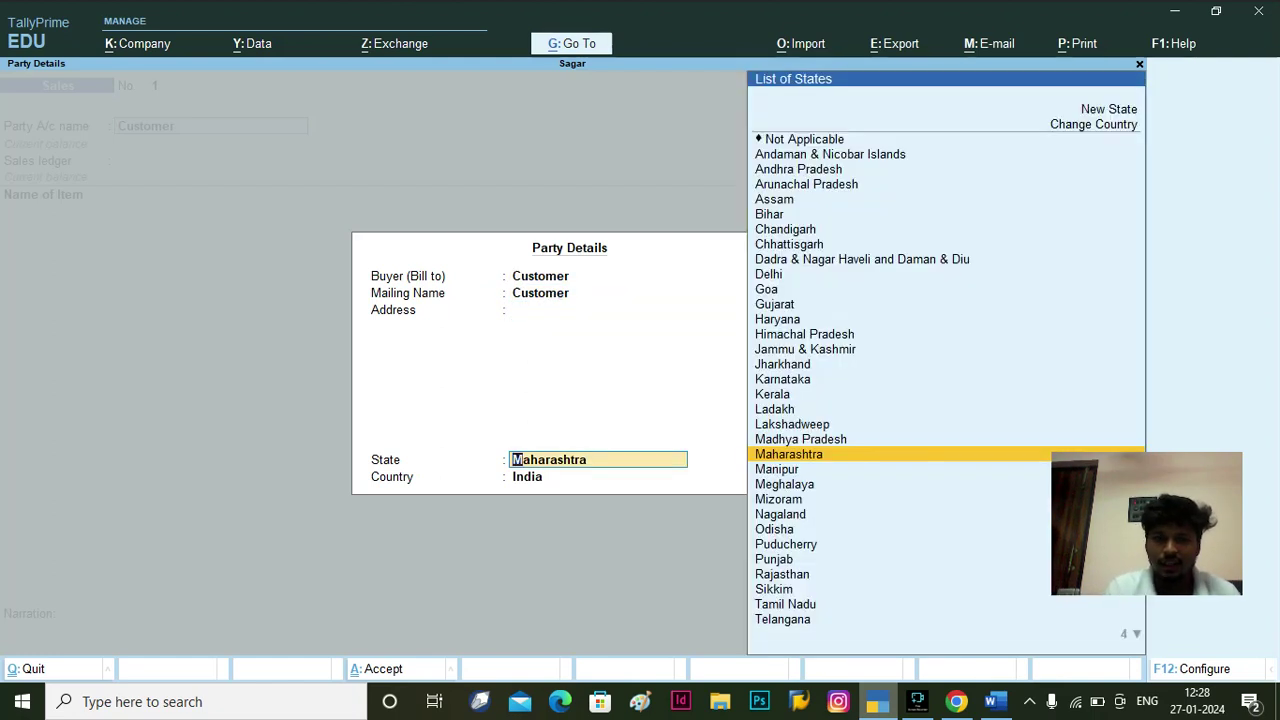
key("Return")
key("Return")
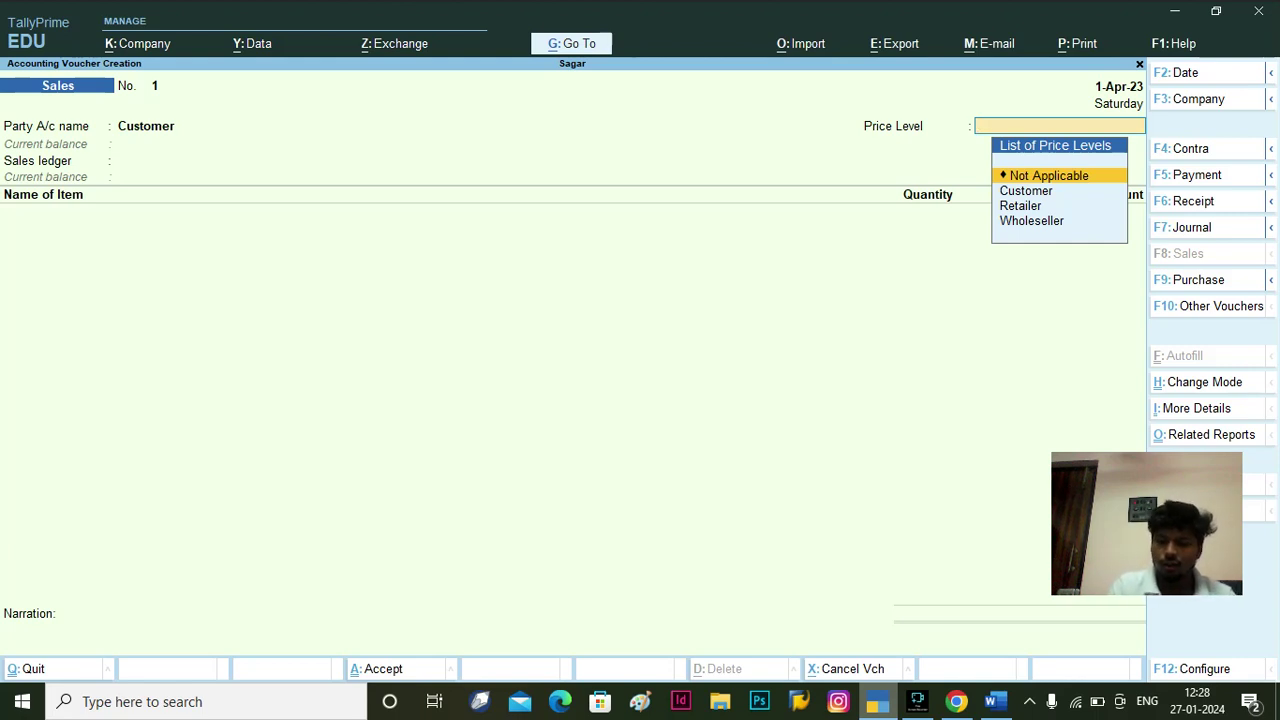
- Set the voucher's price level to Wholeseller
key("Down")
key("Down")
key("Down")
key("Return")
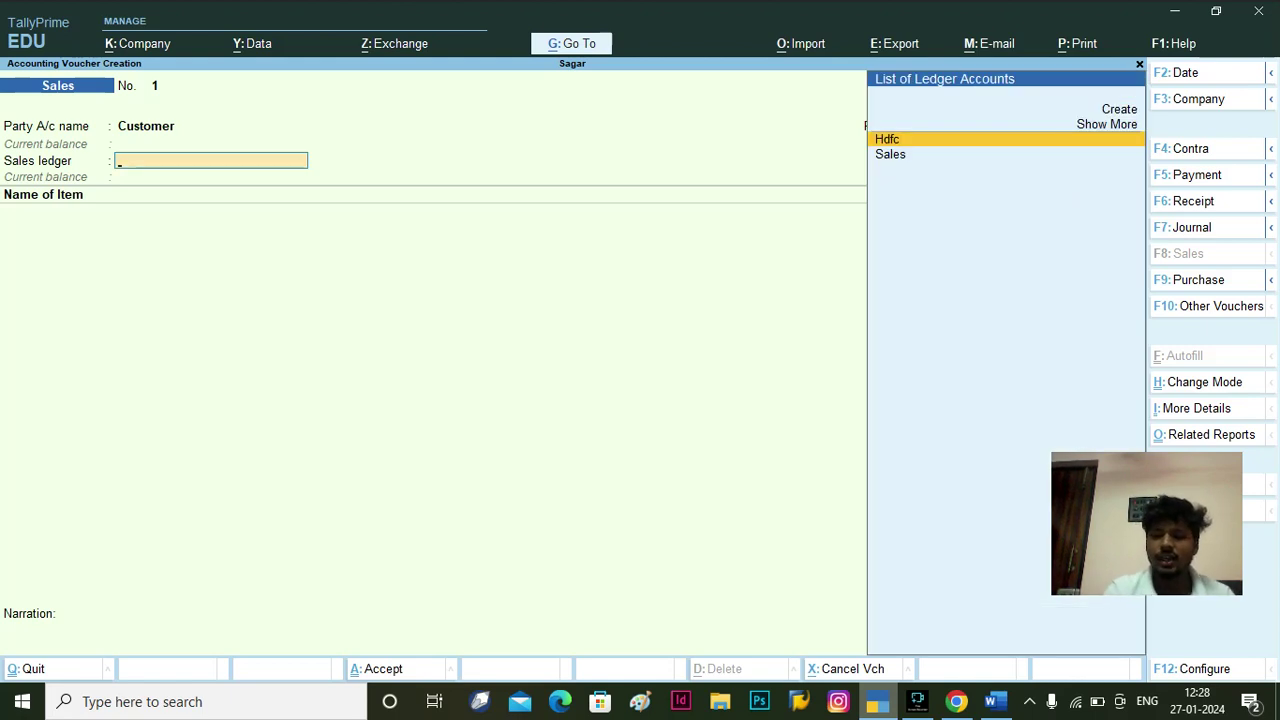
- Go back to the party account, reconfirm Customer with blank dispatch details, and keep the Wholeseller price level
key("BackSpace")
key("BackSpace")
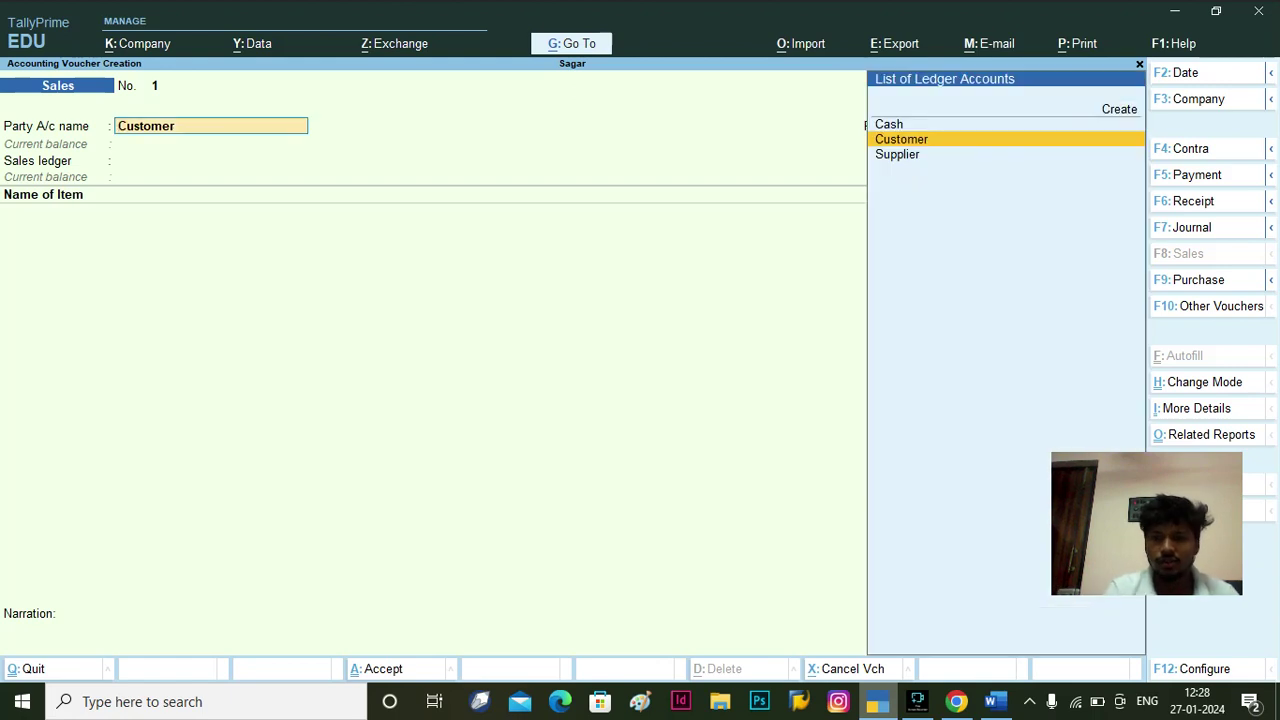
key("Return")
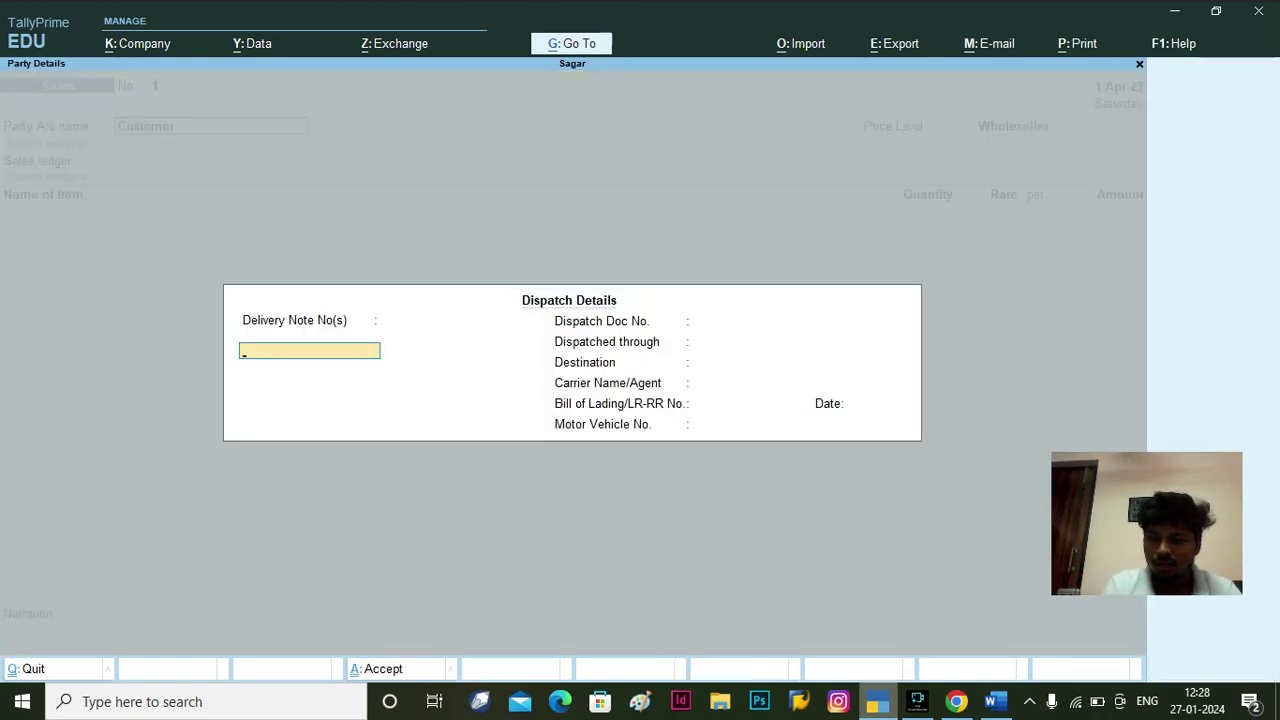
key("Return")
key("Return")
key("ctrl+a")
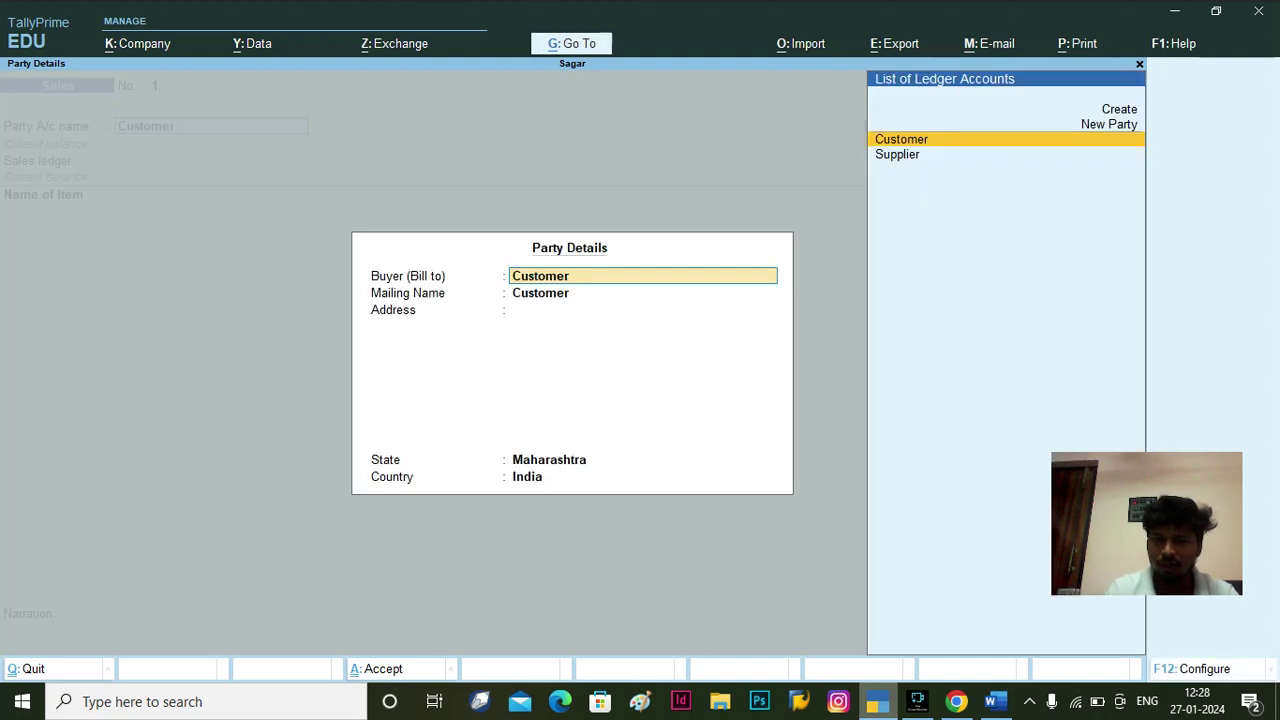
key("Return")
key("Return")
key("Return")
key("Return")
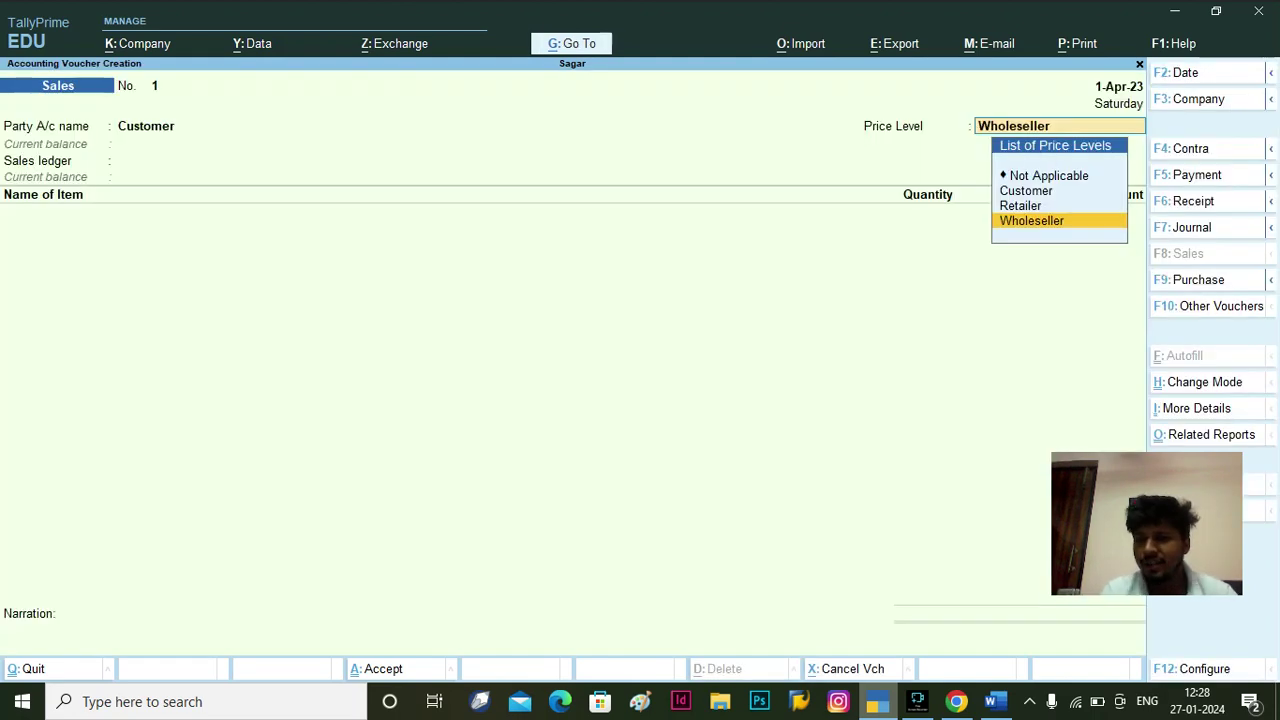
key("Return")
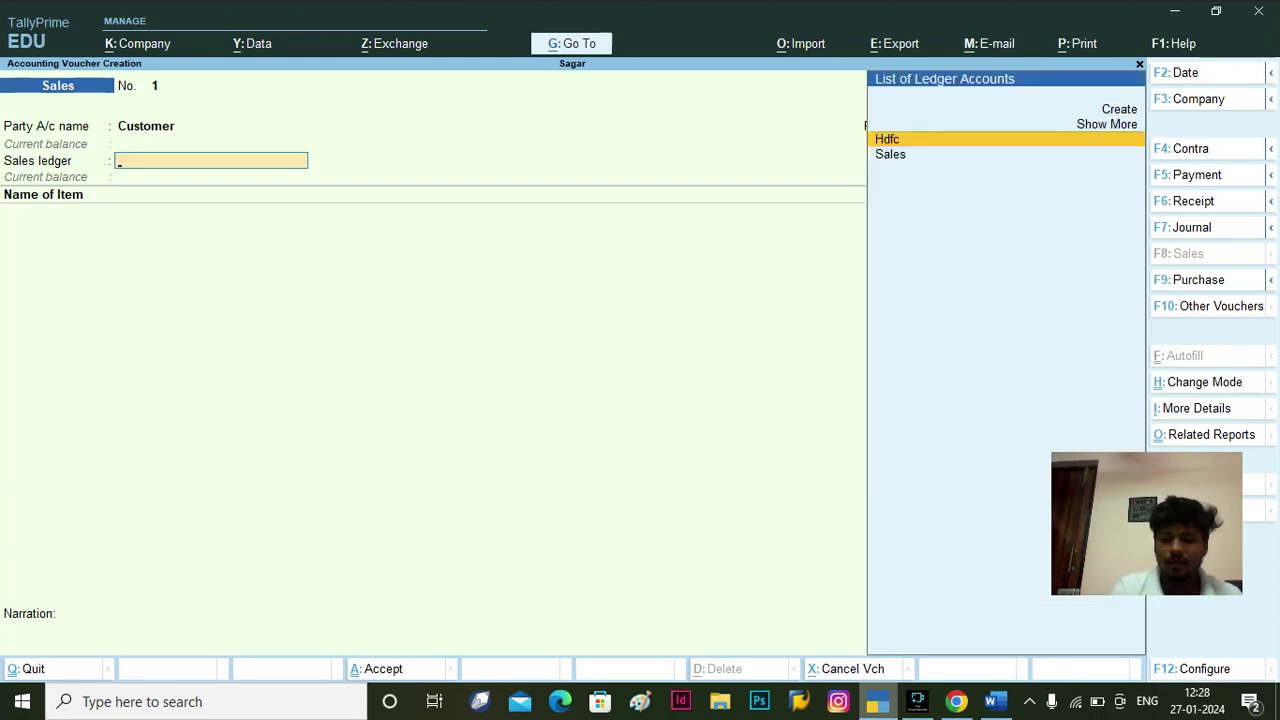
- Select the Sales ledger and add 200 pcs of Chair at the price list rate as the only item
key("Down")
key("Return")
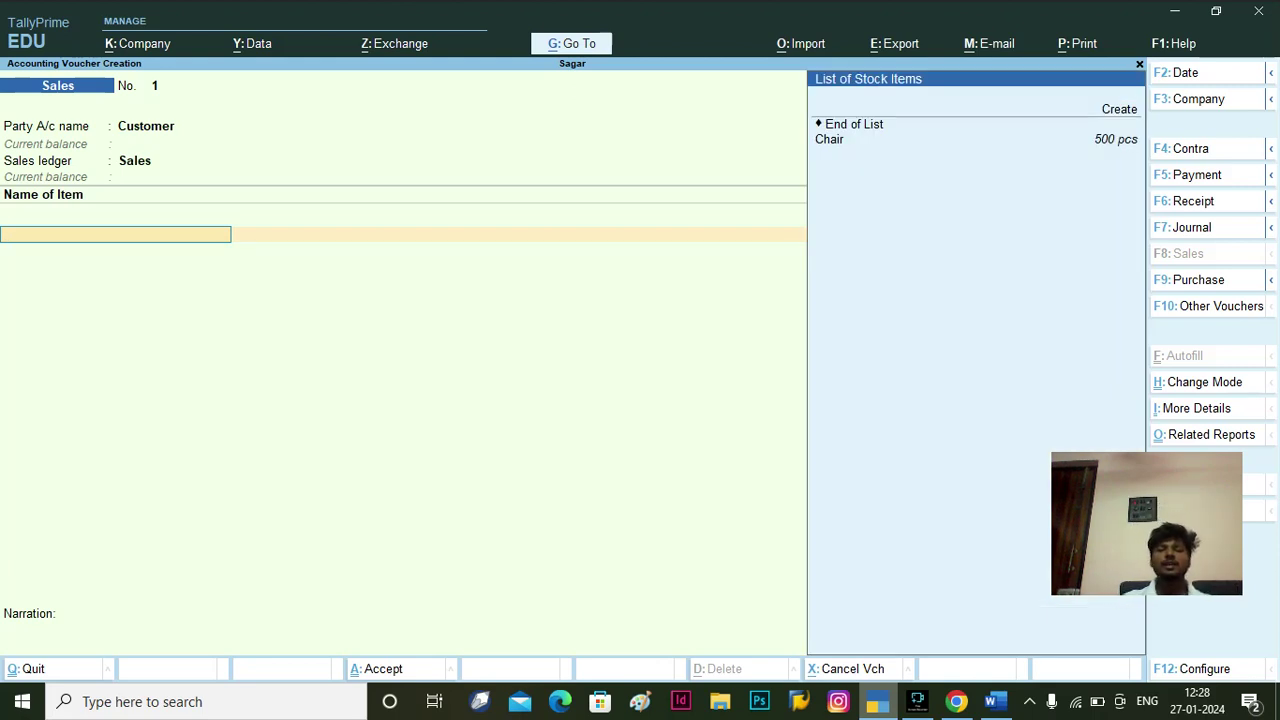
key("Down")
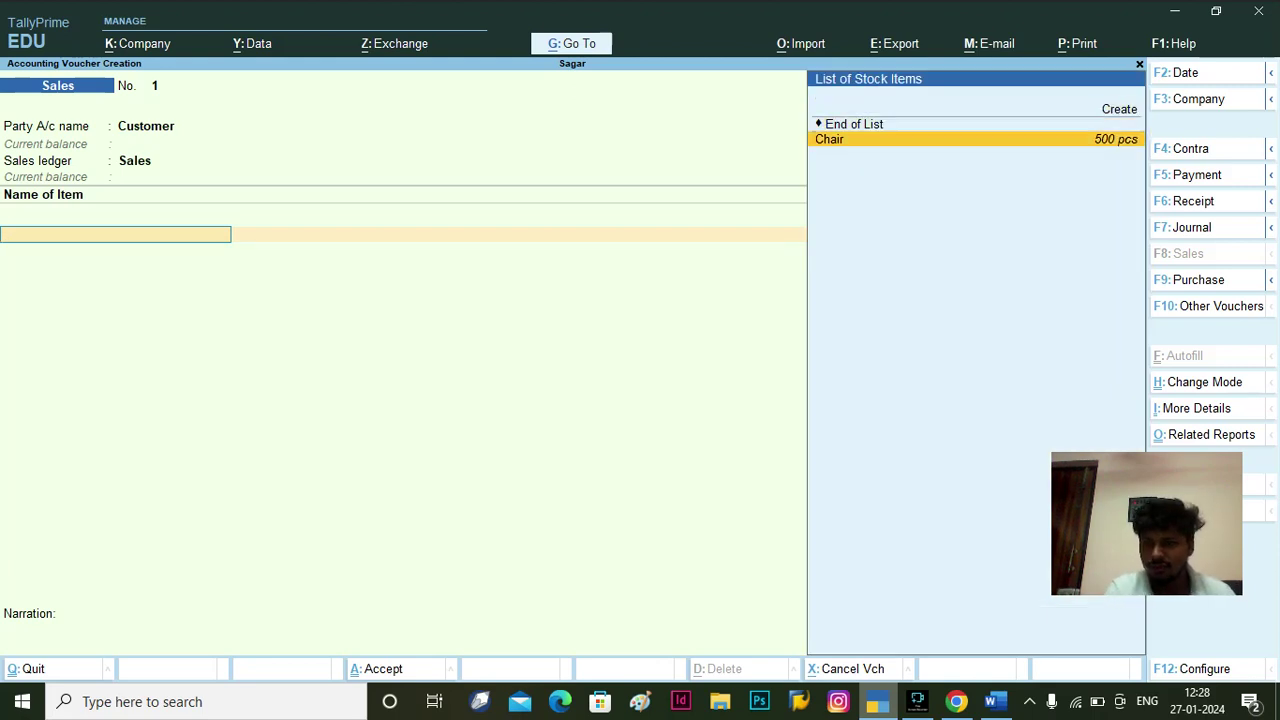
key("Return")
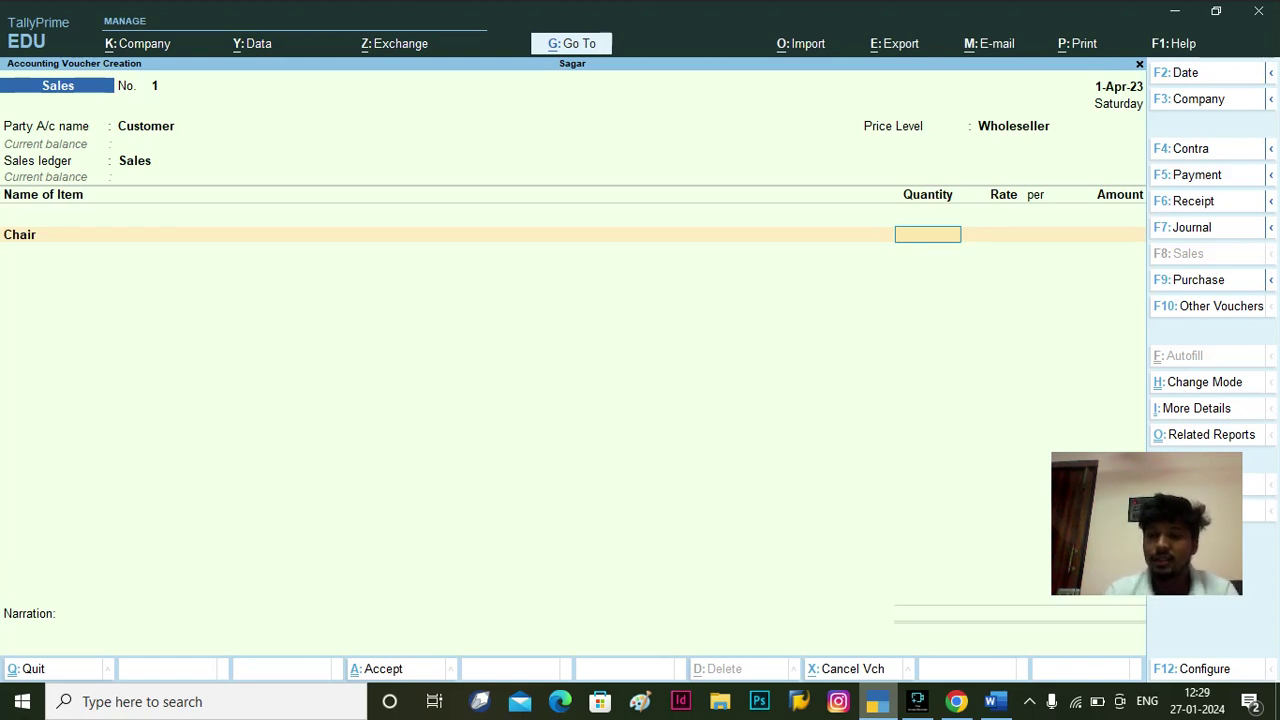
type("200")
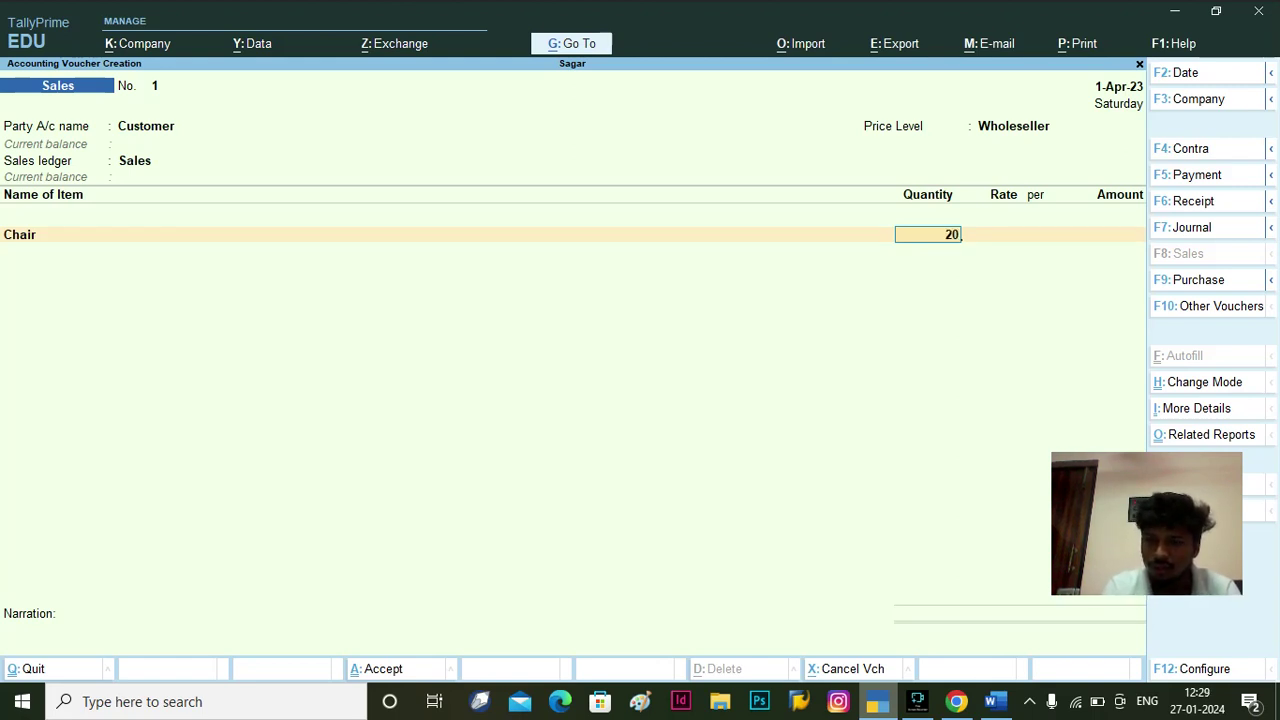
key("Return")
key("Return")
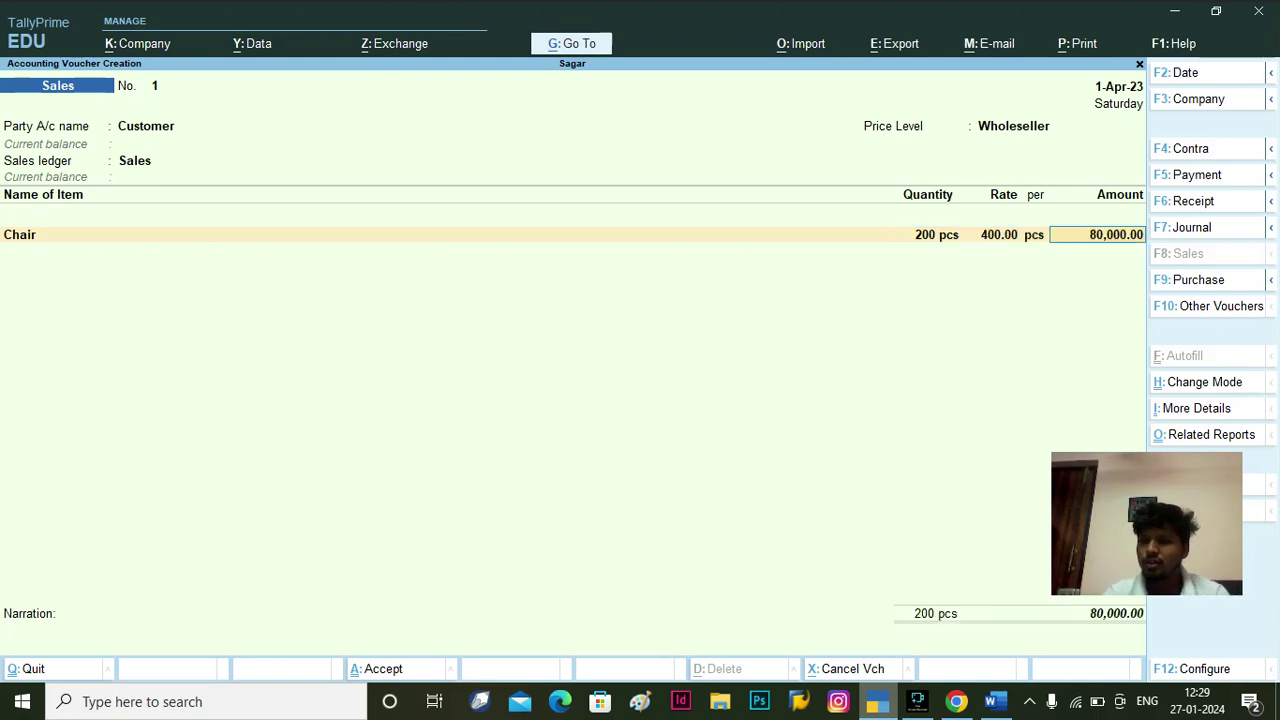
key("Return")
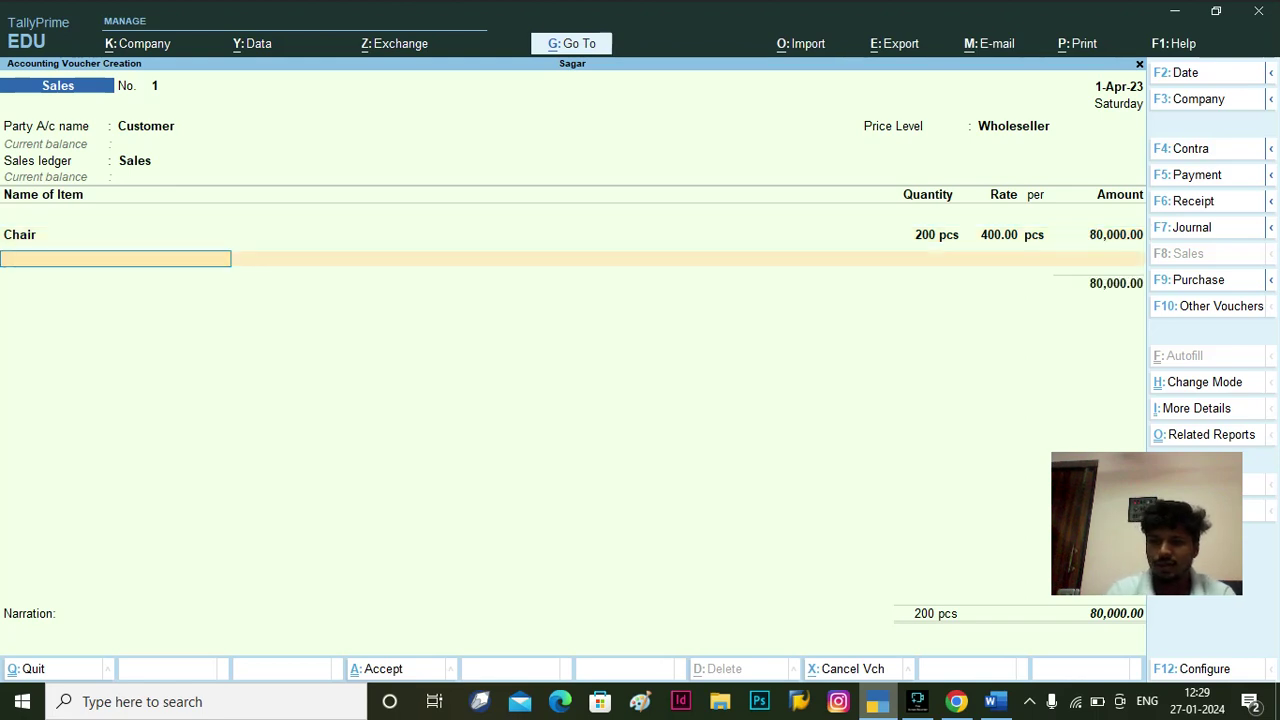
key("Return")
key("Return")
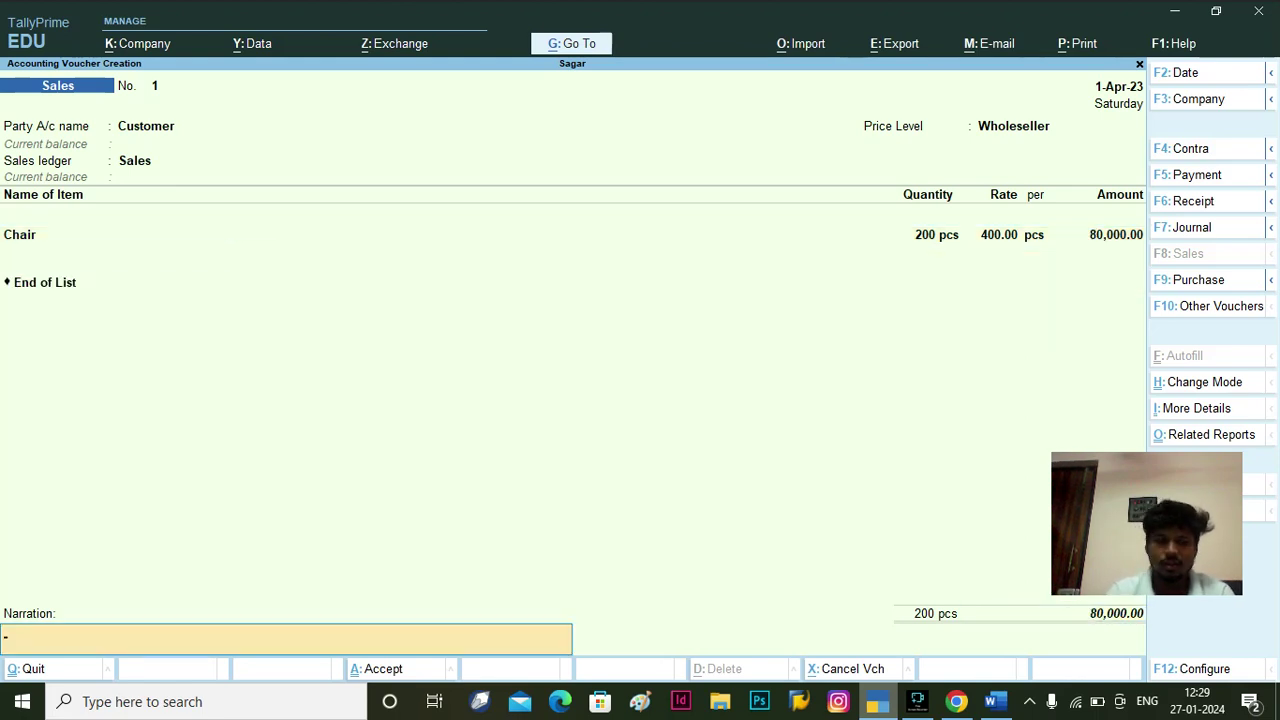
- Enter the narration "being sales 200 pcs of chair at the rate of 400/pcs to customer" and save the sales voucher
type("being")
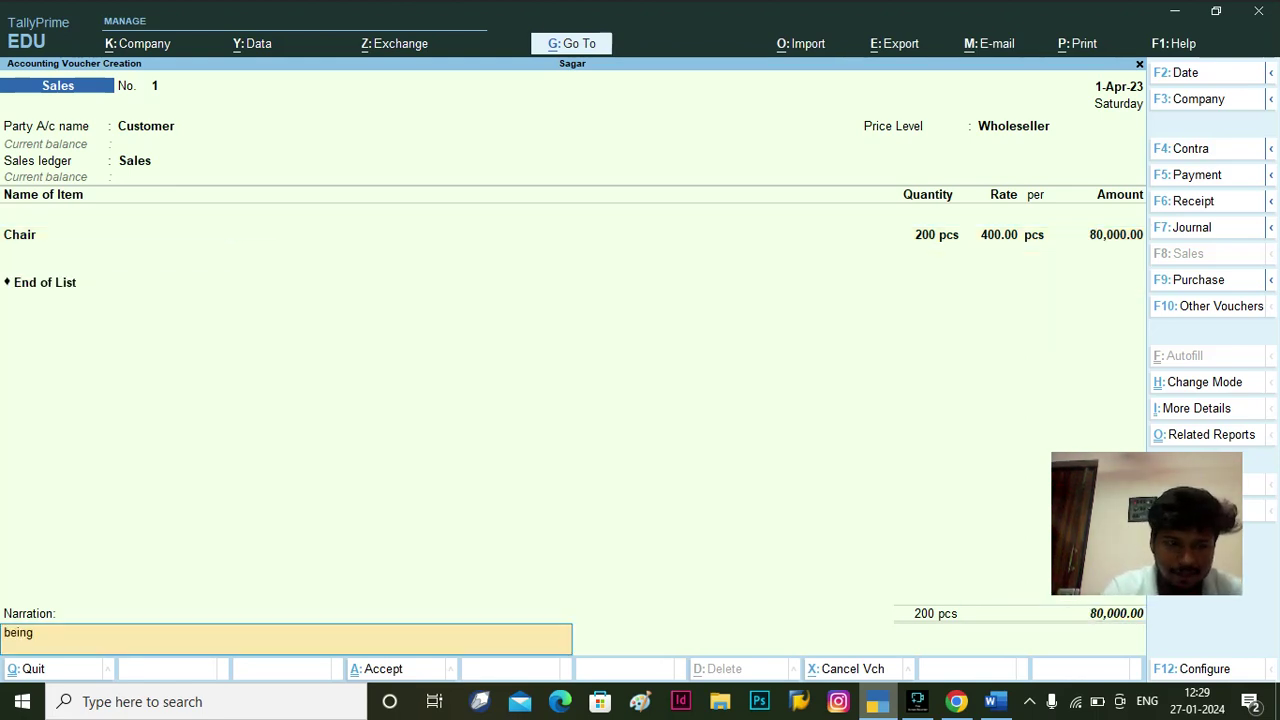
type(" ss")
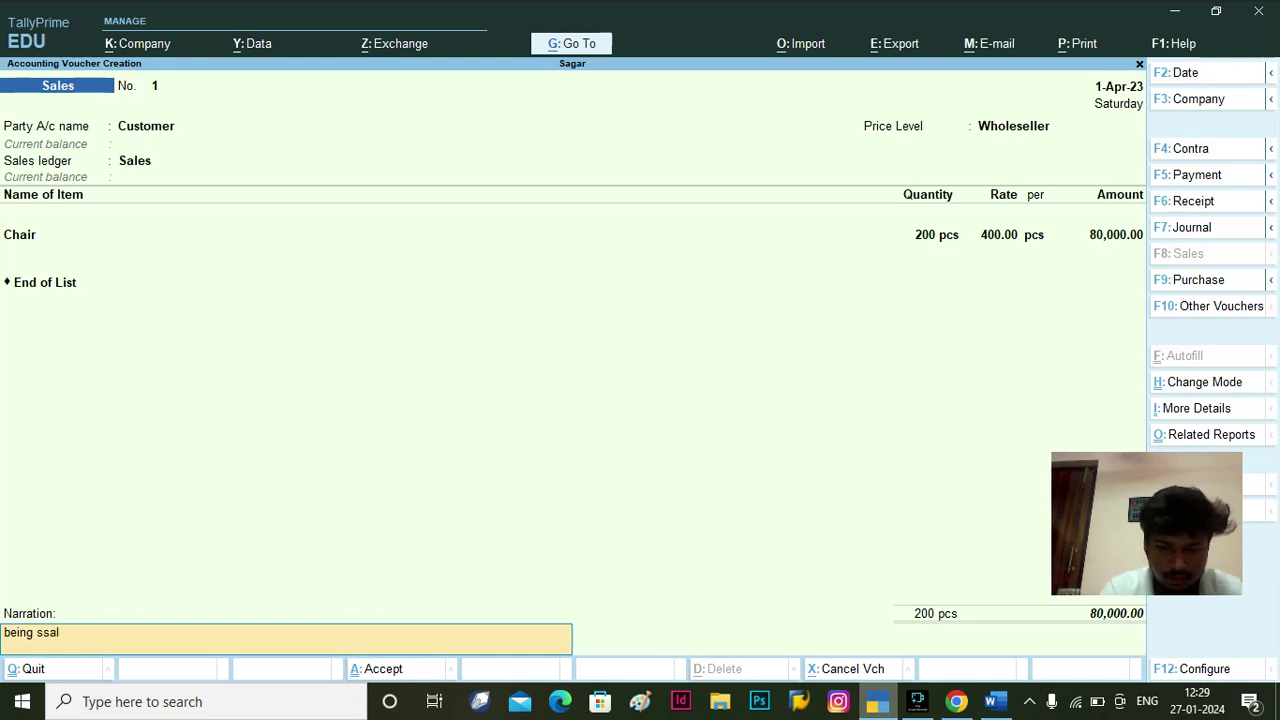
key("BackSpace")
type("ales")
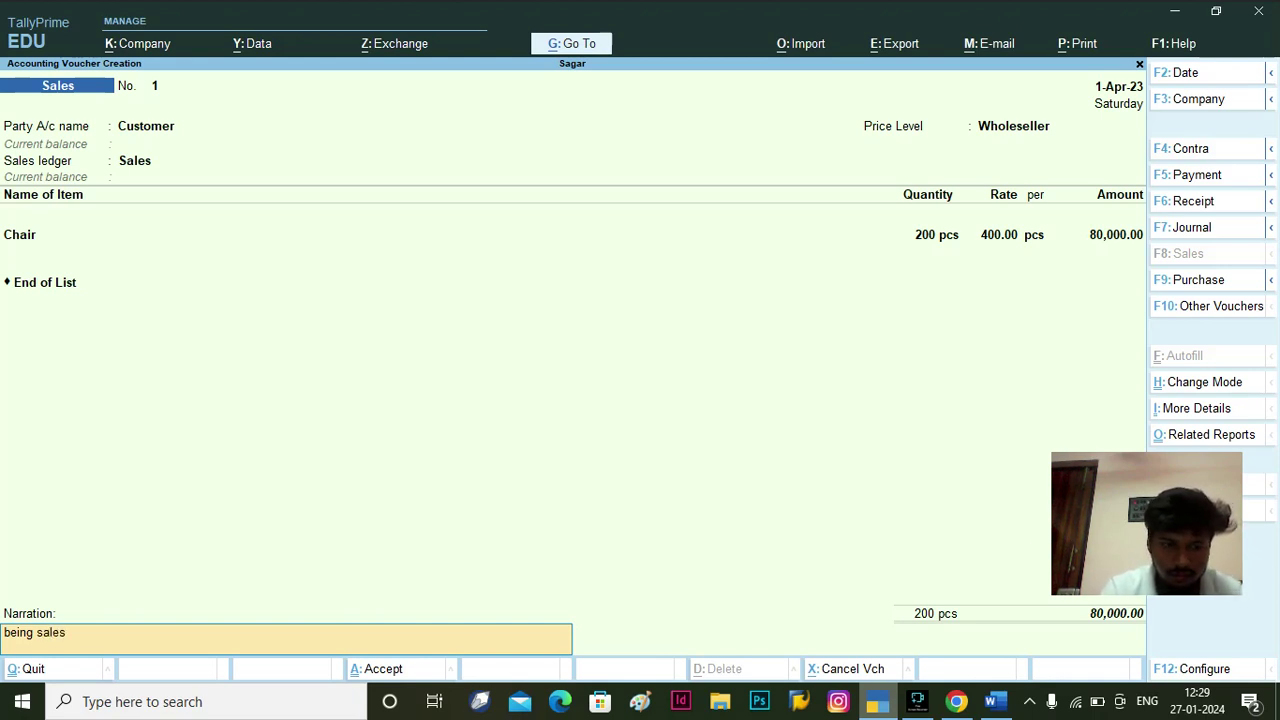
type(" 40")
key("BackSpace")
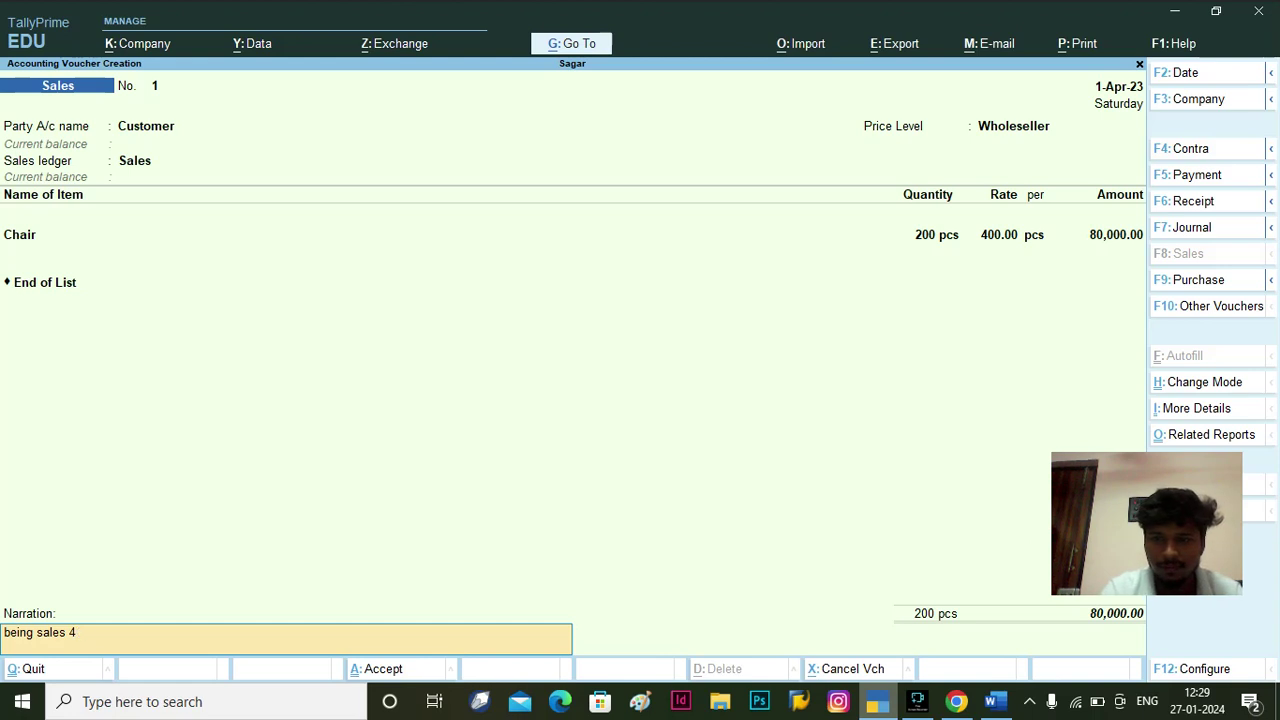
key("BackSpace")
key("BackSpace")
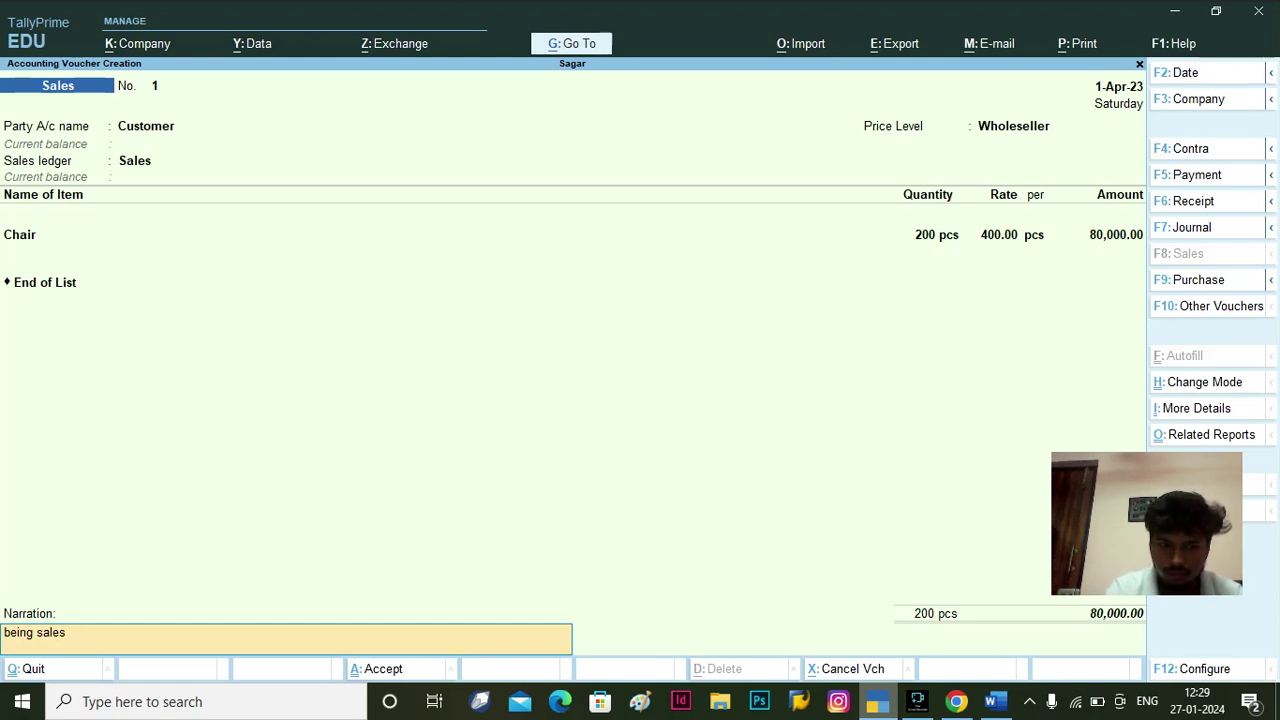
type("200 pc")
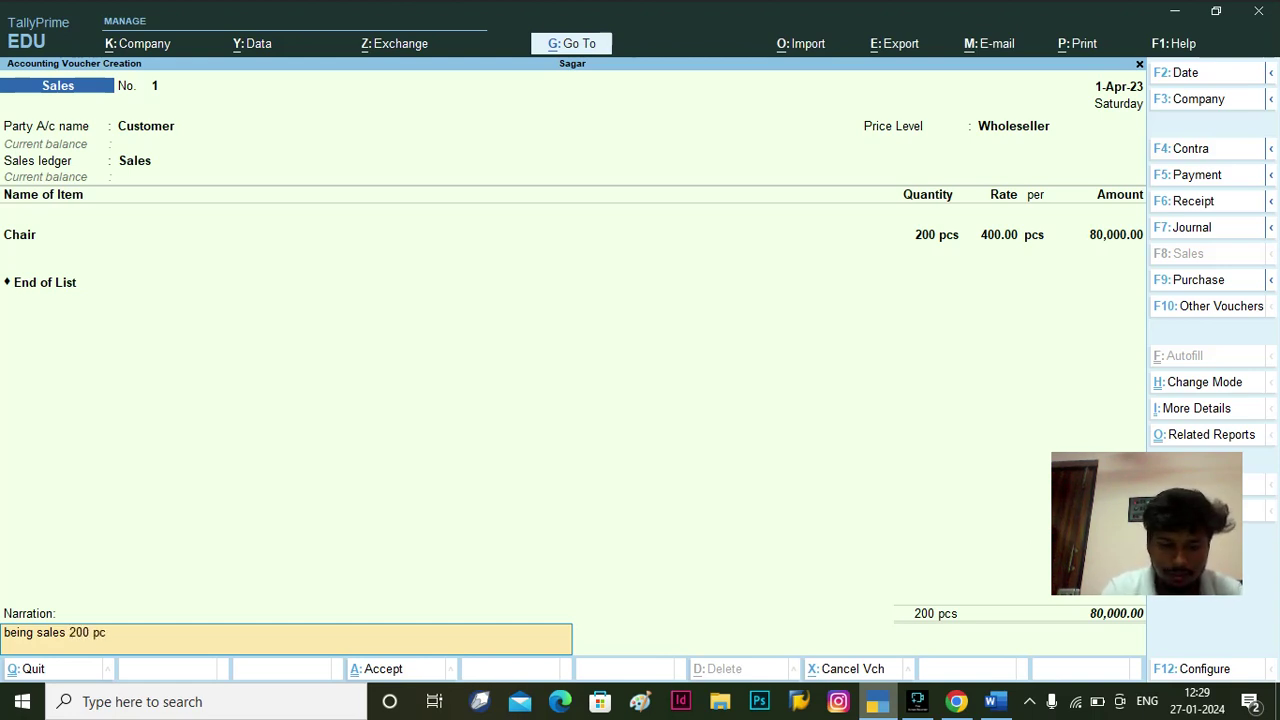
type("s of c")
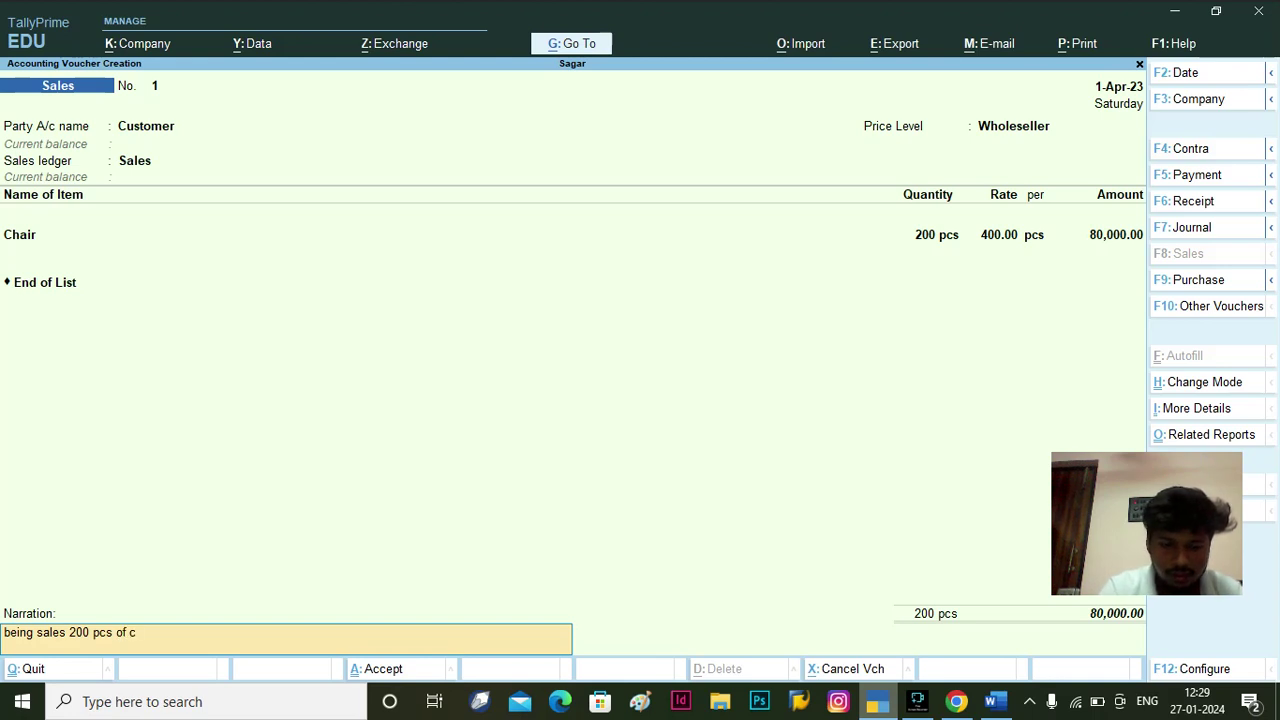
type("hair")
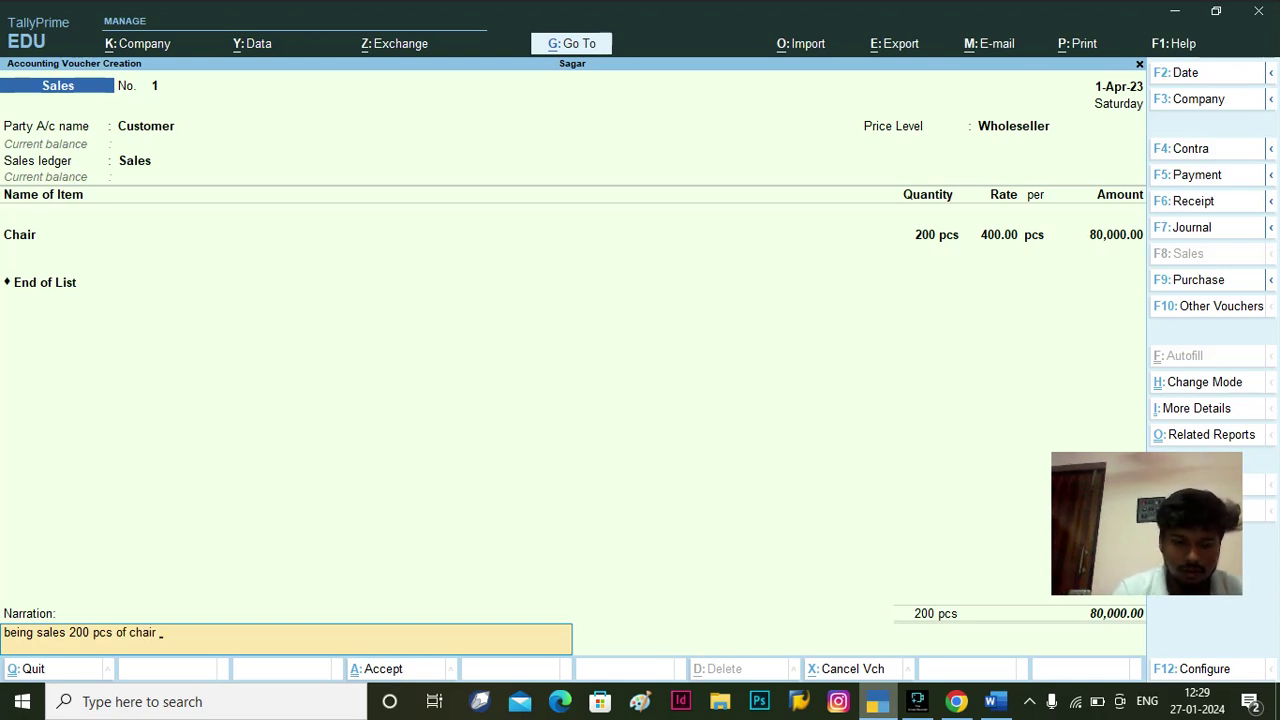
type(" at the")
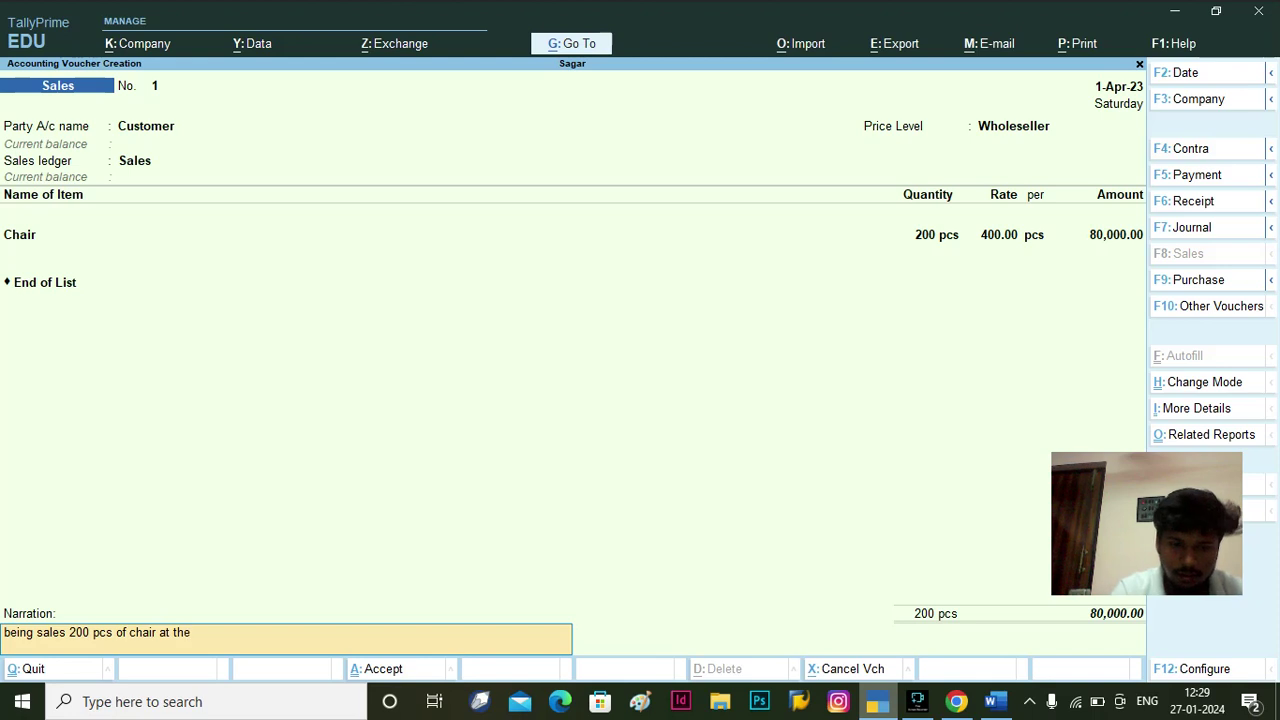
type(" rate")
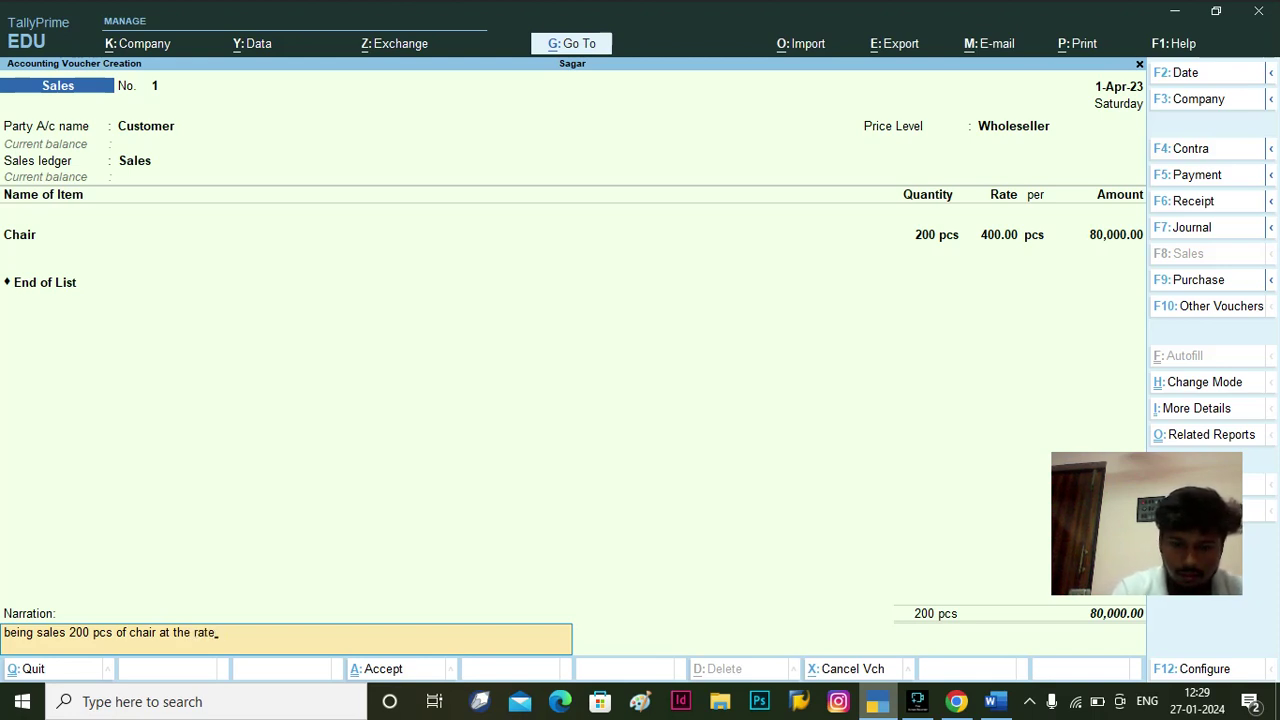
type(" of 400")
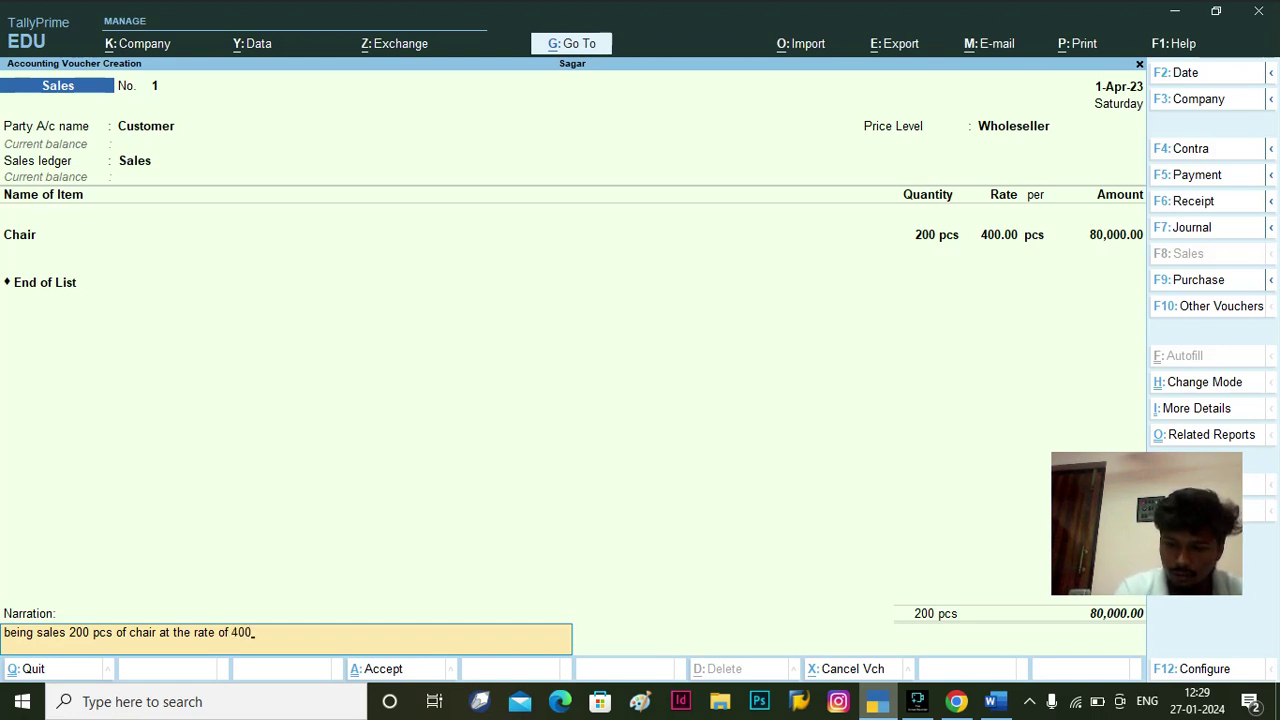
type("/per")
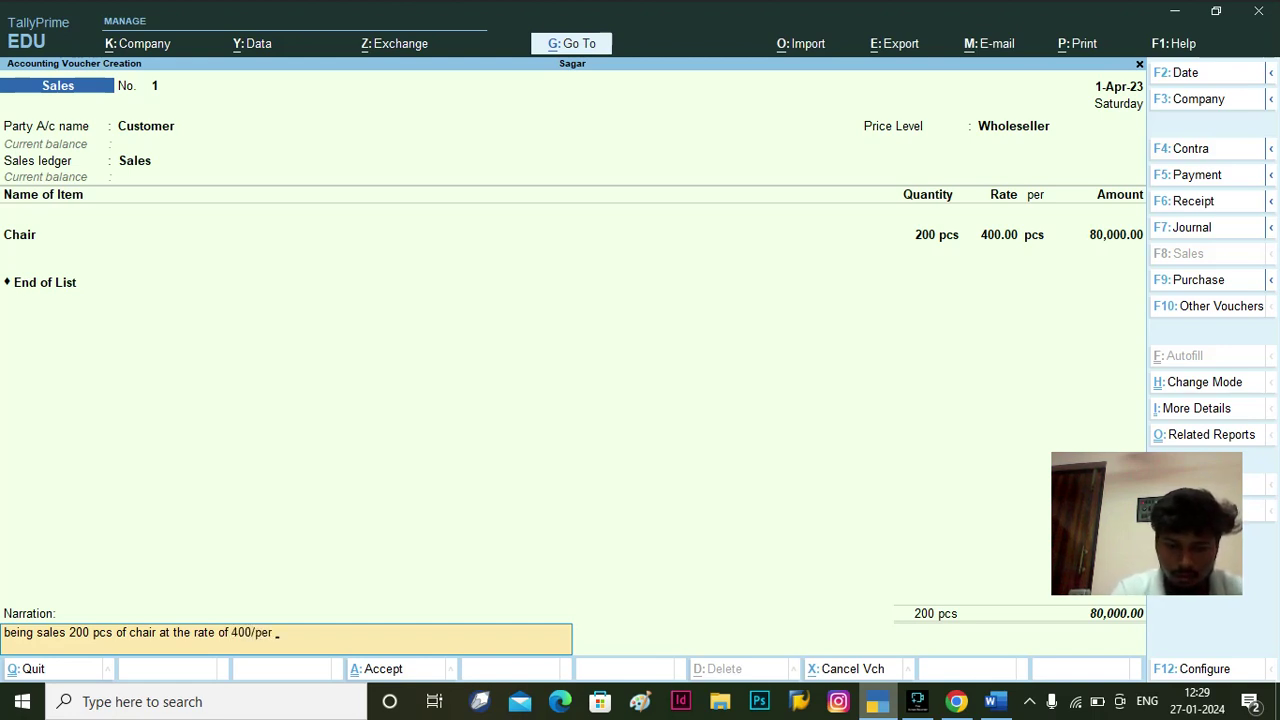
type(" pcs to")
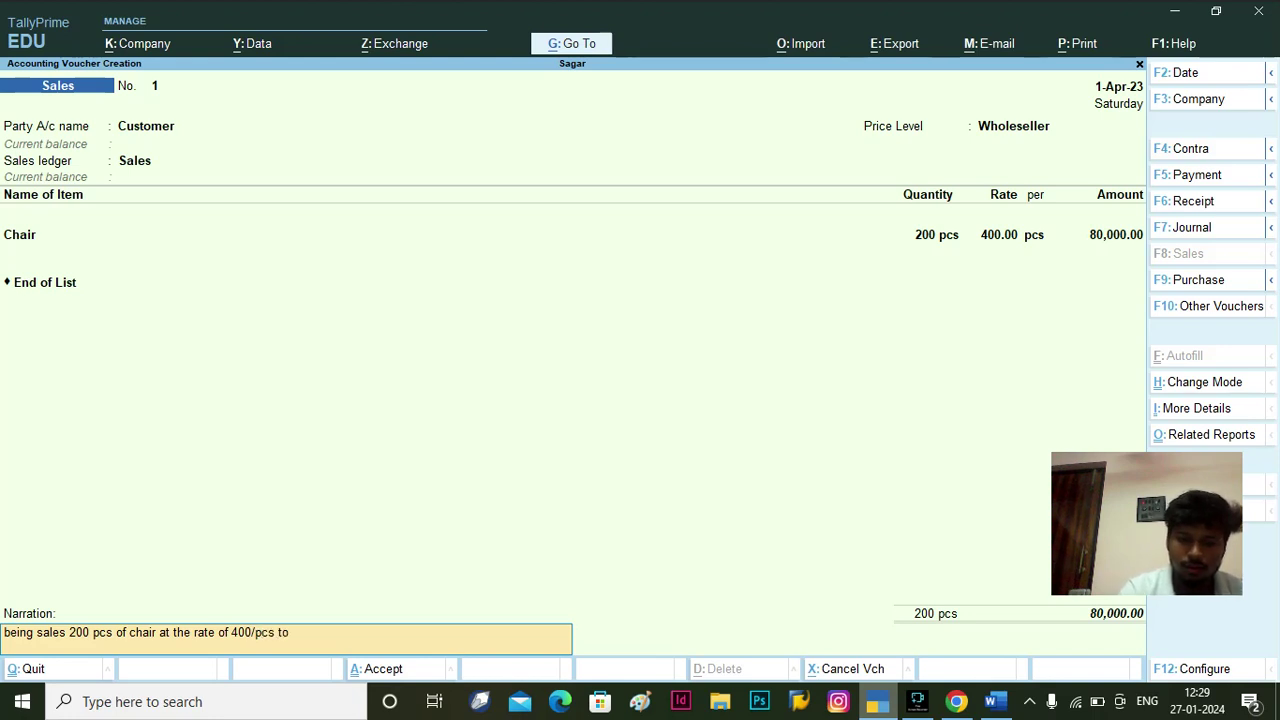
type(" scust")
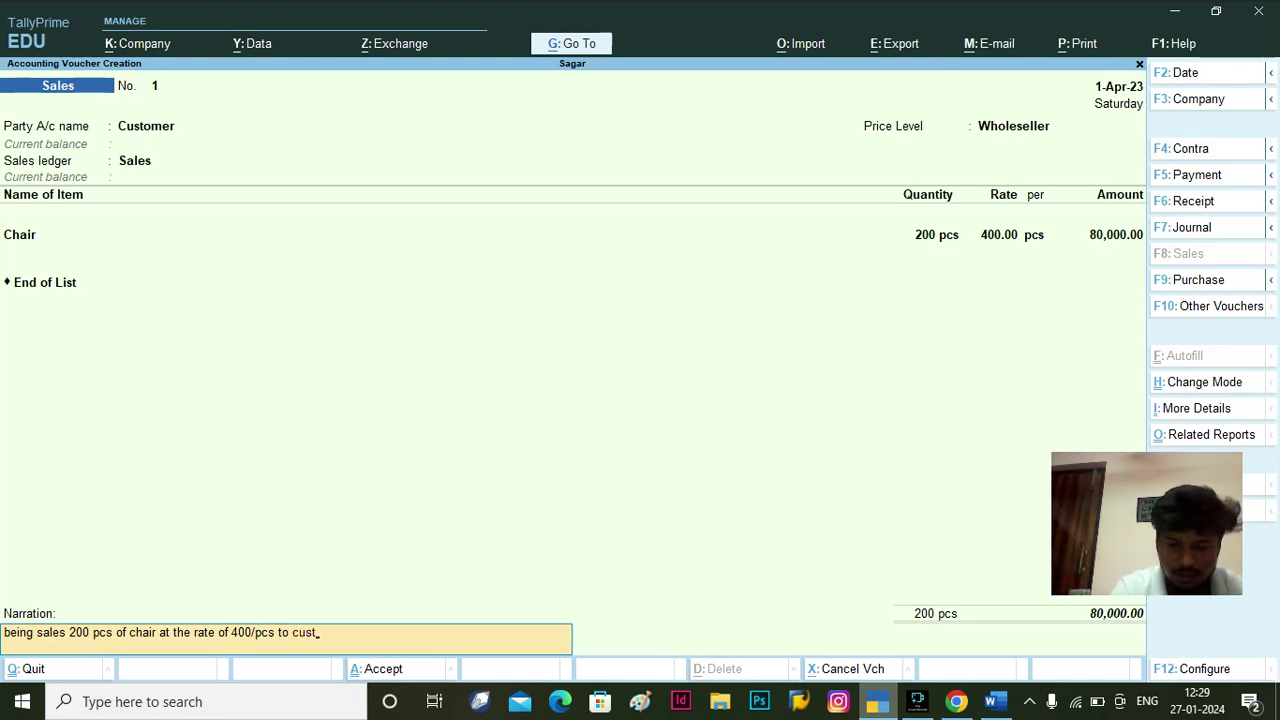
type("omer")
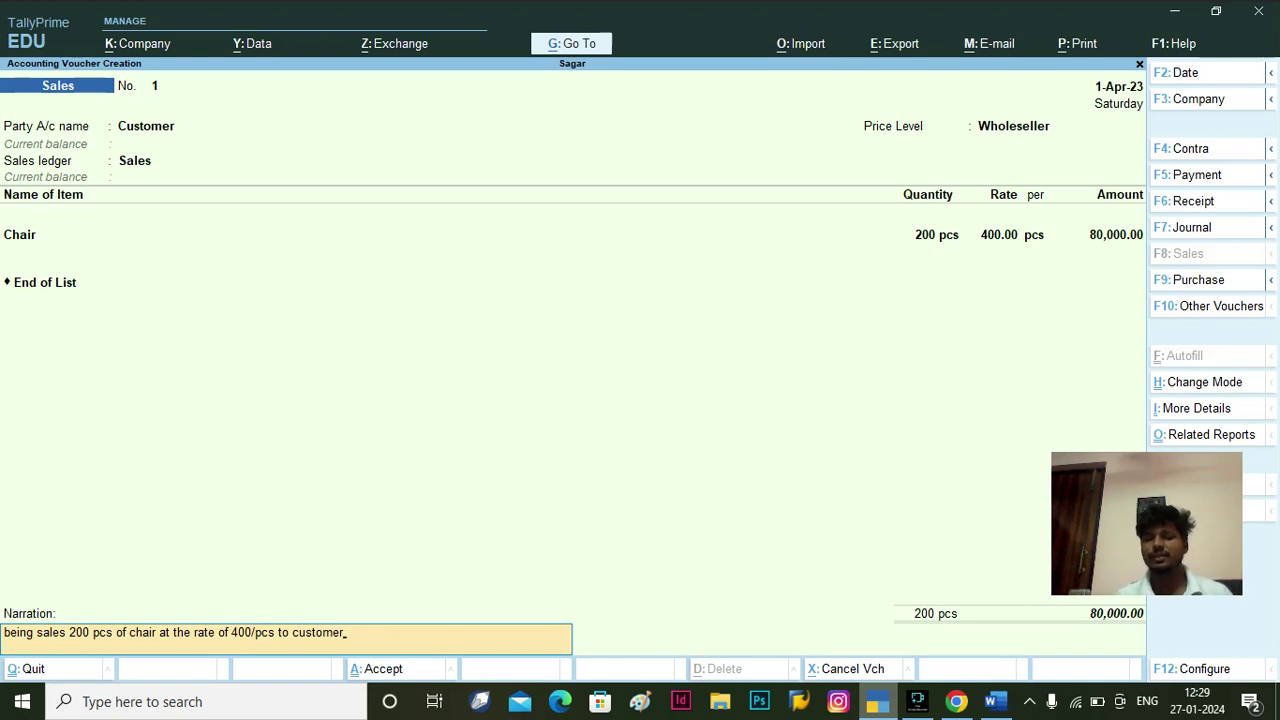
key("Return")
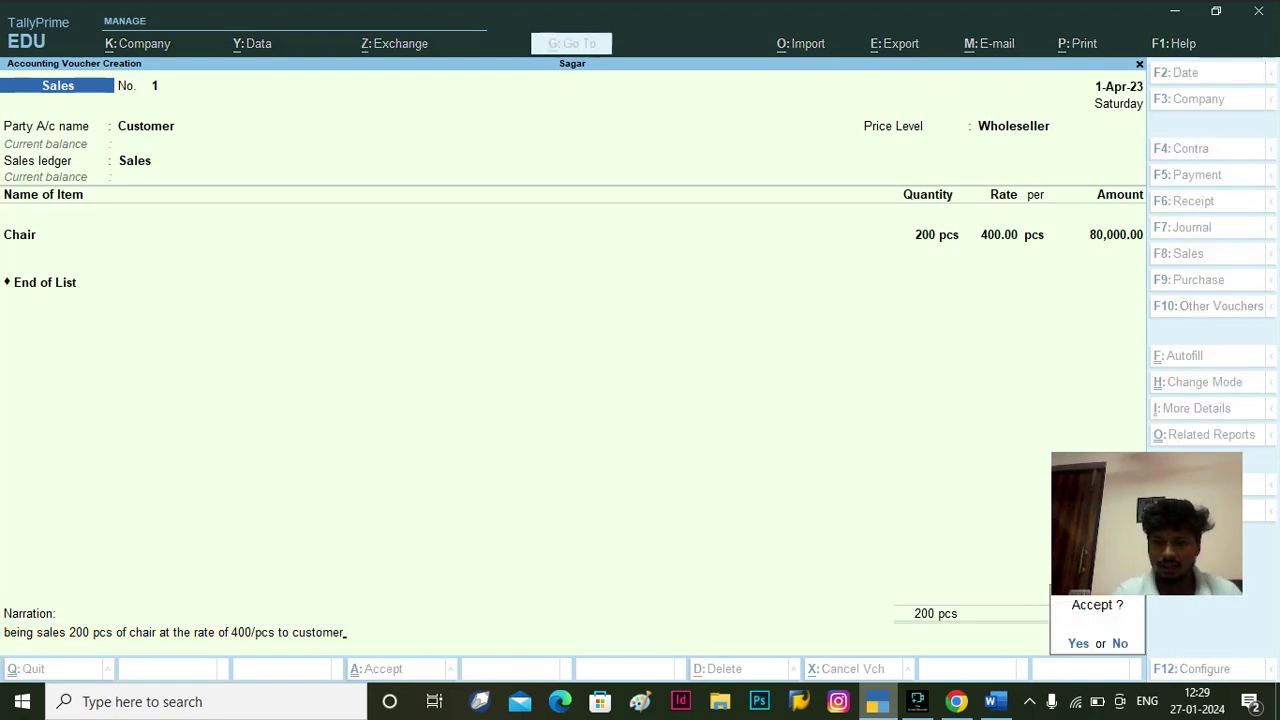
key("Return")
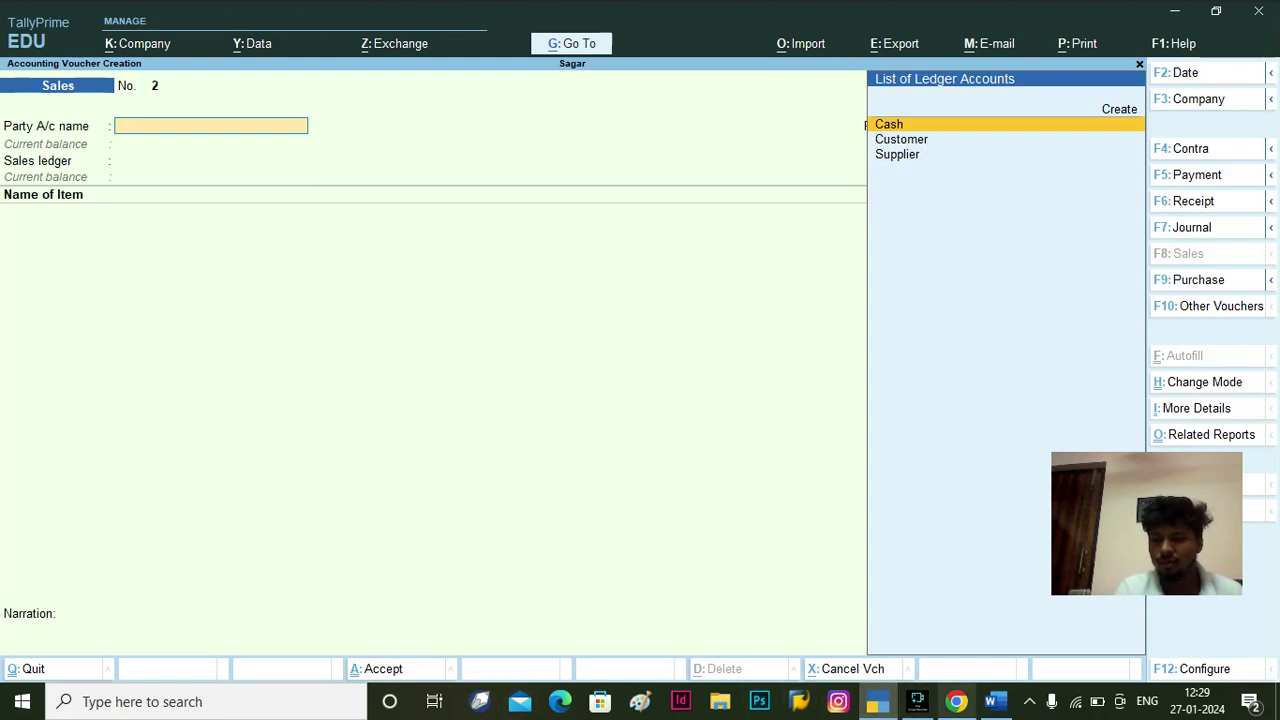
- Switch to the Word notes to review the listed price list steps
left_click(995, 702)
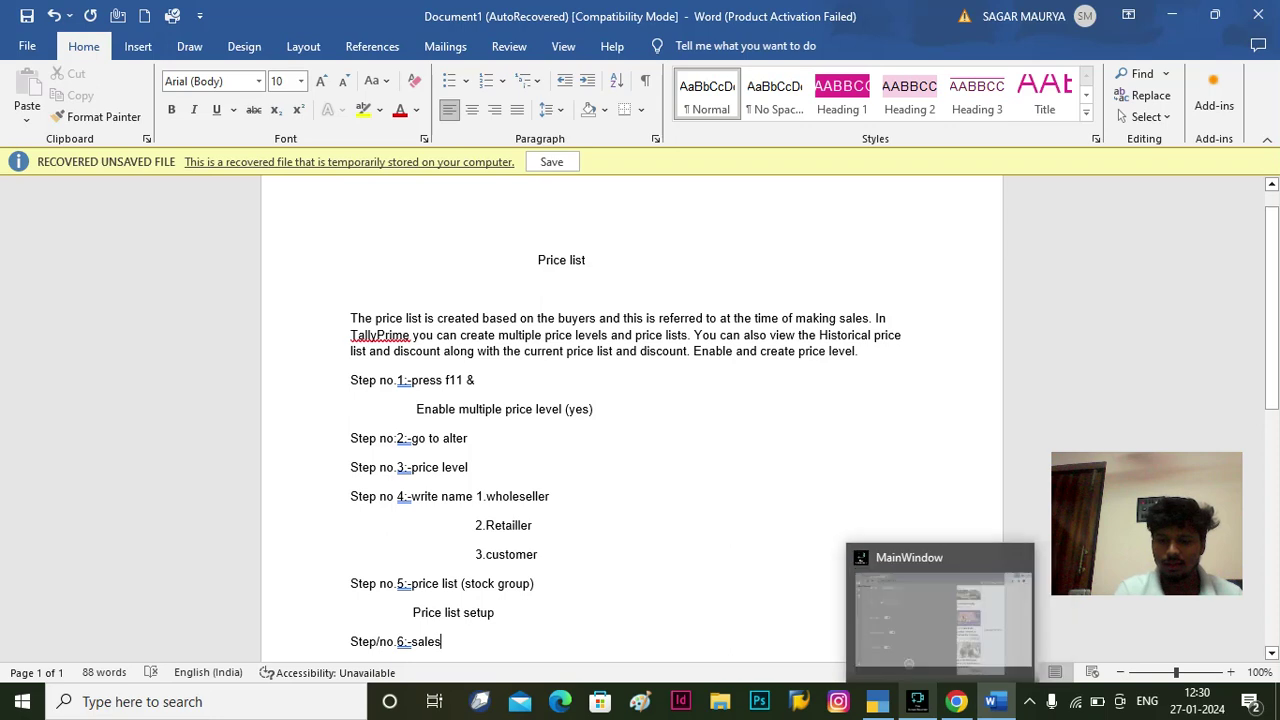
left_click(918, 702)
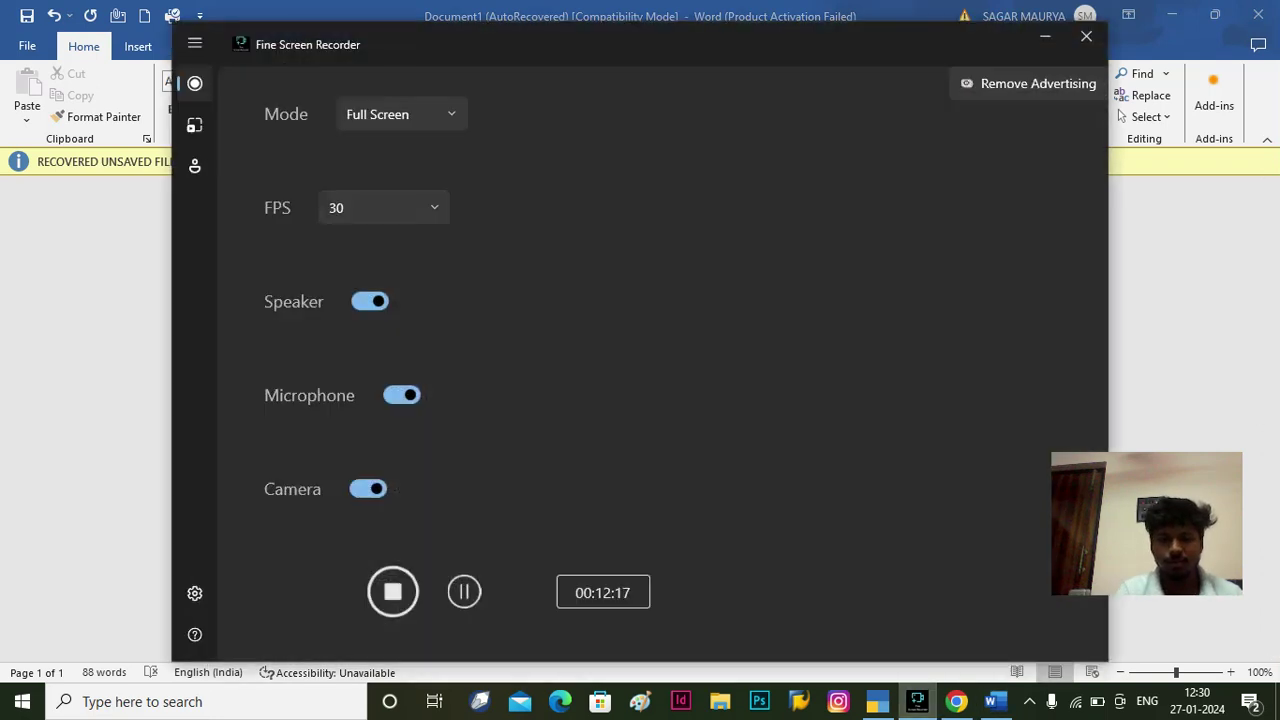